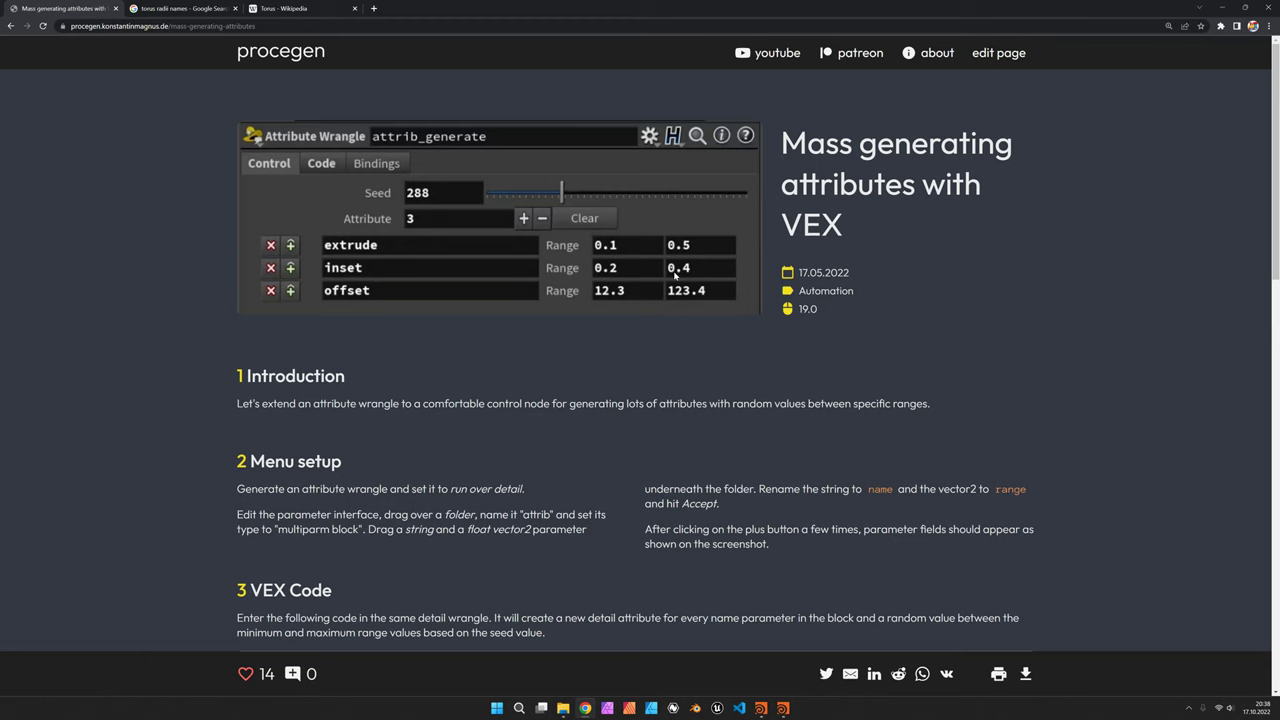
# Step: Scroll the procegen article down to its VEX code, Dictionary notes and hip file downloads
pyautogui.scroll(-5, 675, 275)
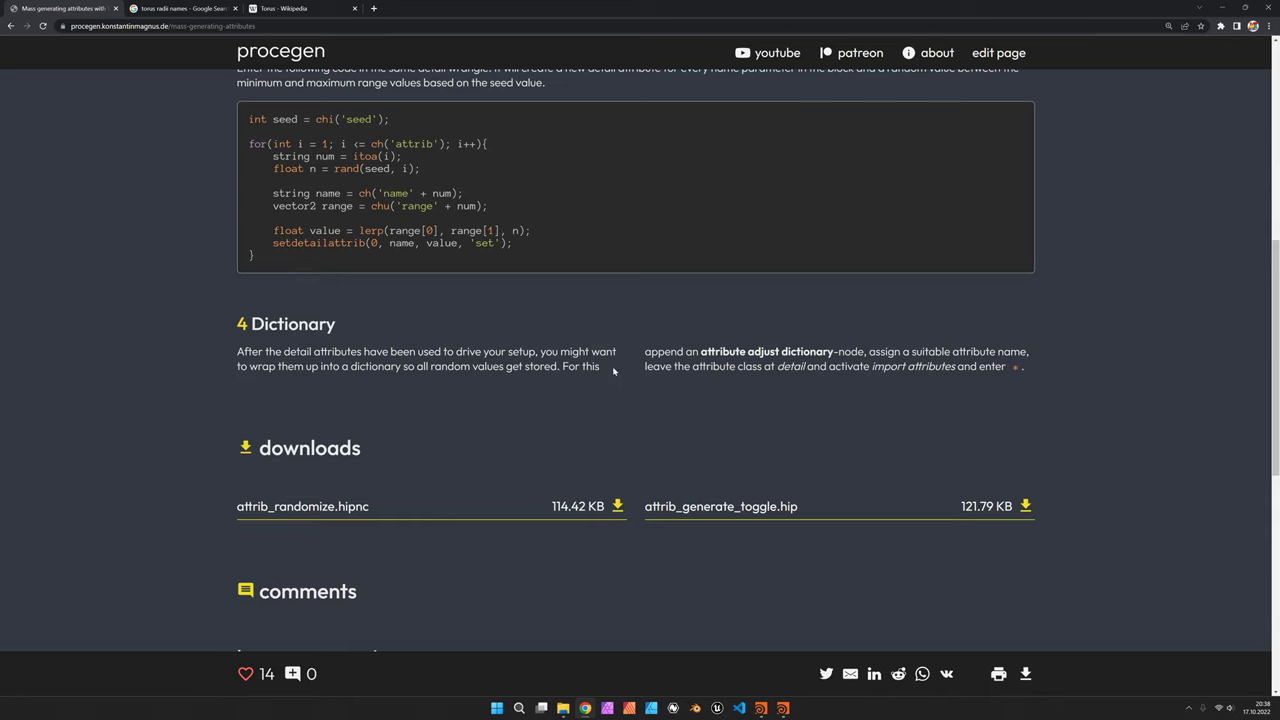
# Step: In Houdini, discard the current scene and start a new empty one
pyautogui.hotkey('alt', 'Tab')
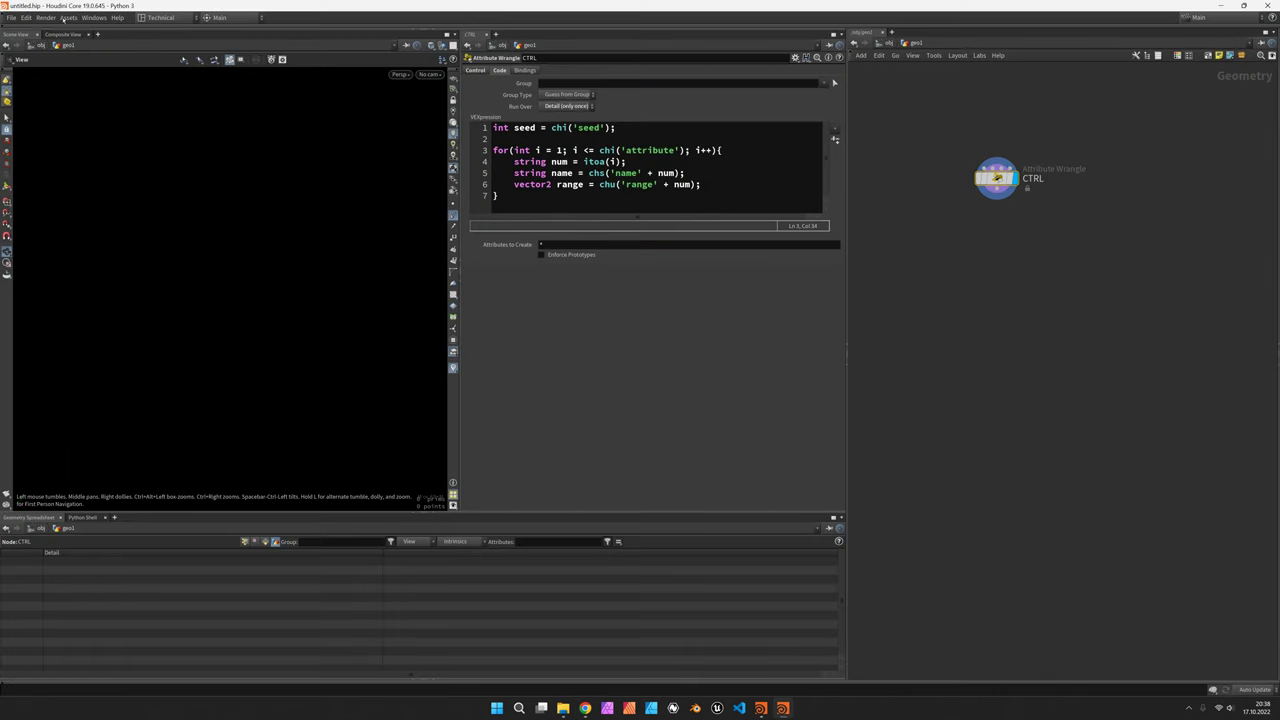
pyautogui.click(11, 17)
pyautogui.click(40, 26)
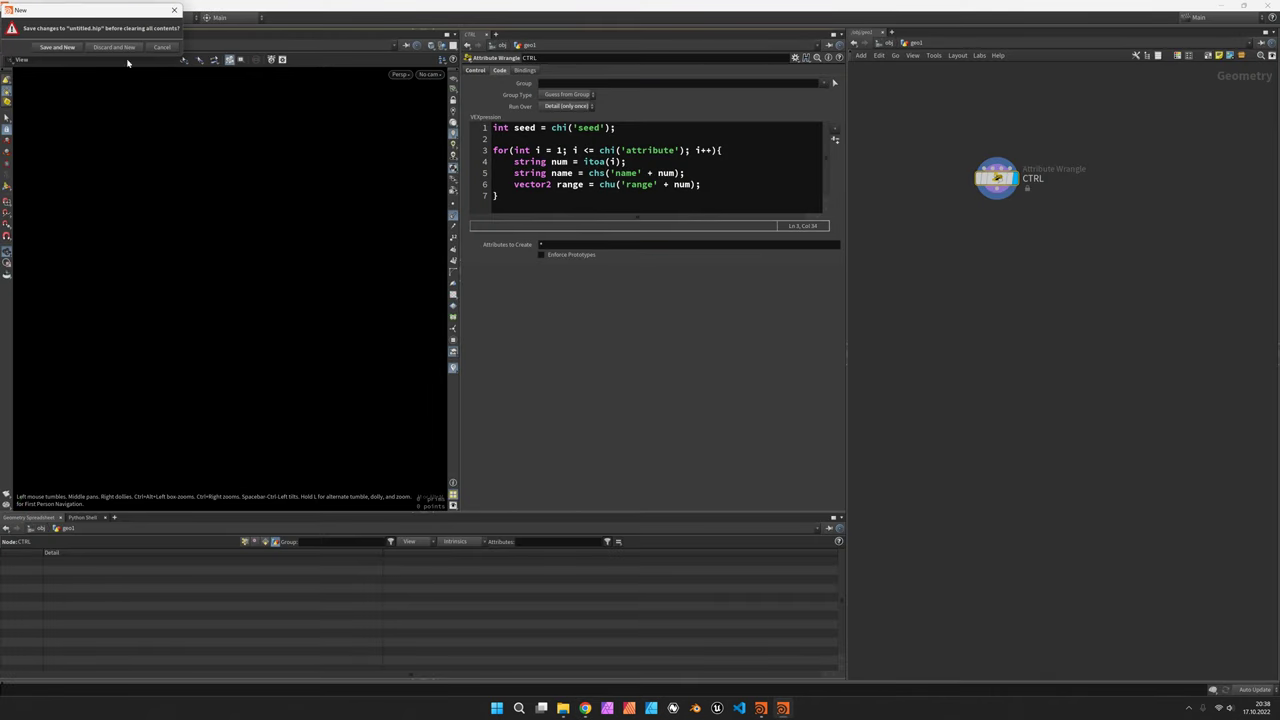
pyautogui.click(113, 47)
# Step: Add a Geometry node, geo1, and dive inside it
pyautogui.press('Tab')
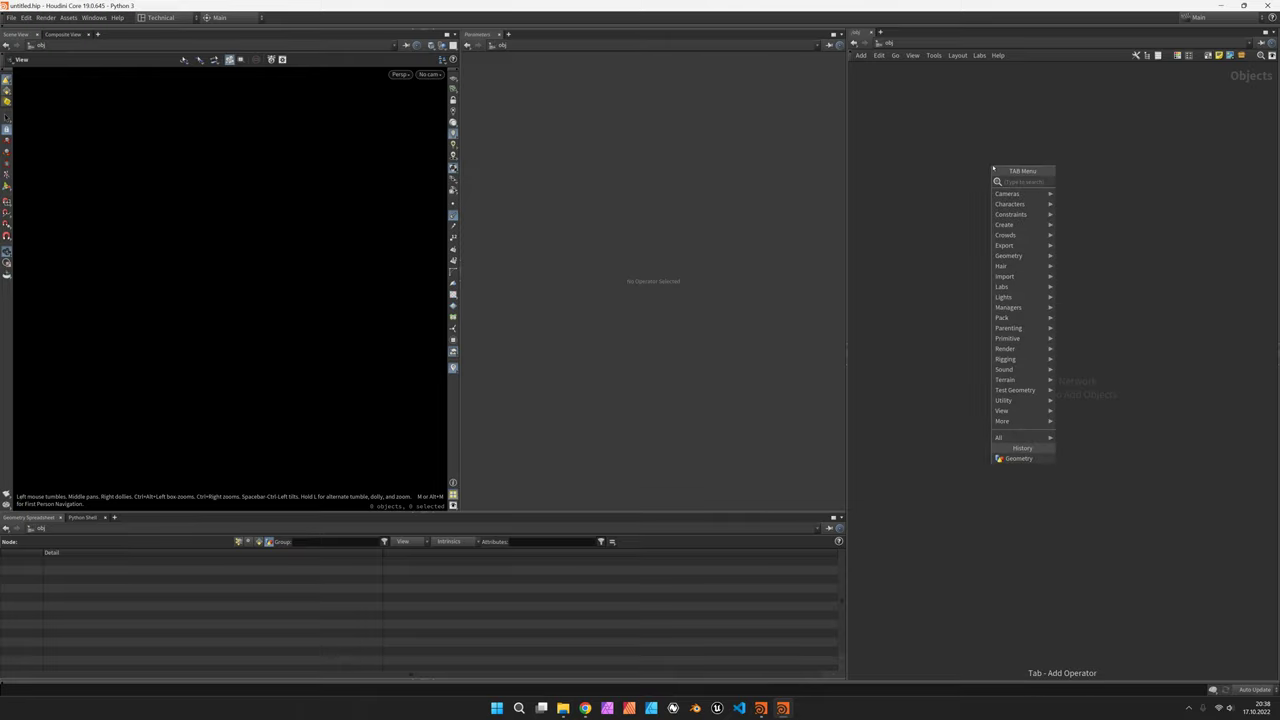
pyautogui.write('geo')
pyautogui.press('Return')
pyautogui.click(993, 166)
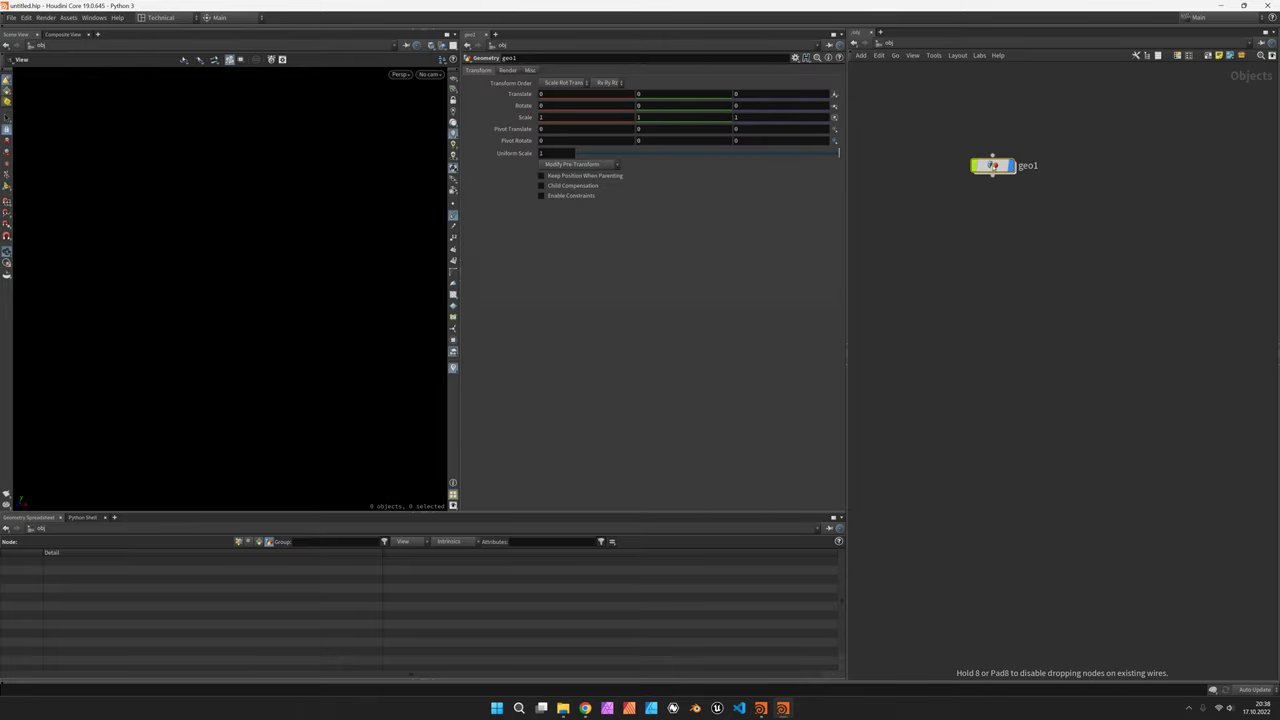
pyautogui.doubleClick(993, 166)
# Step: Add an Attribute Wrangle inside geo1 set to run over Detail (only once)
pyautogui.press('Tab')
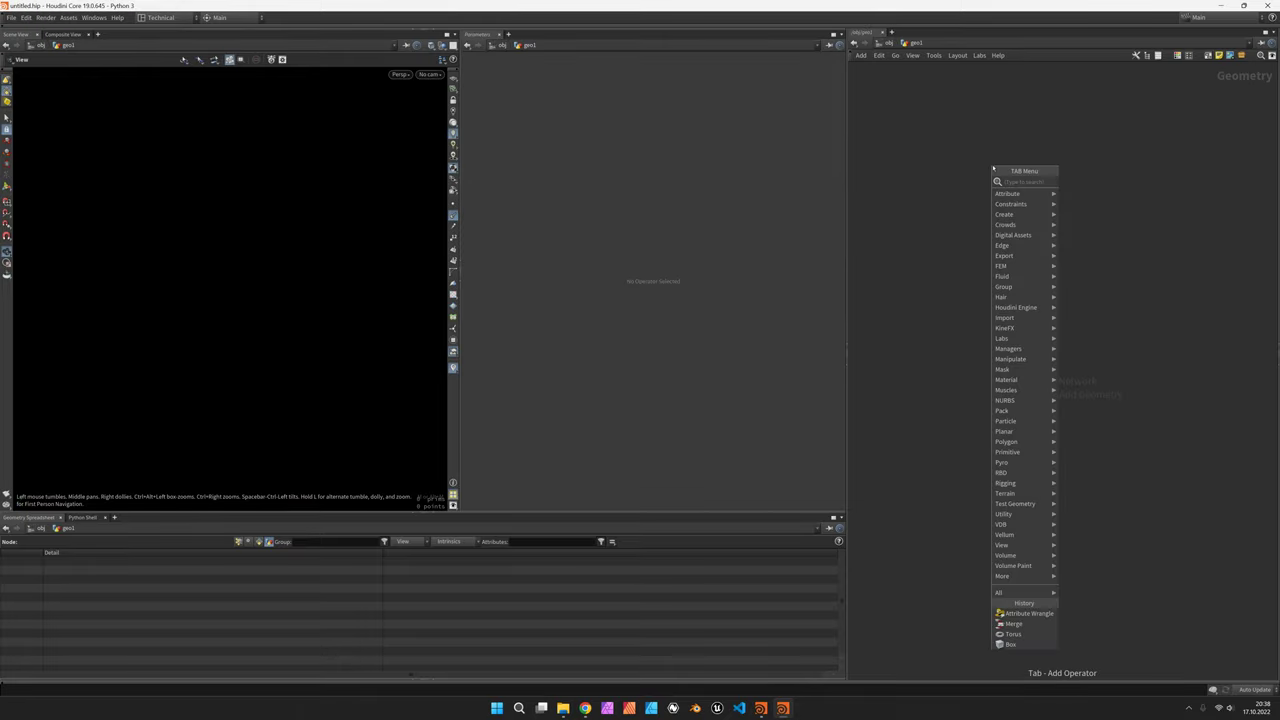
pyautogui.click(1028, 613)
pyautogui.click(990, 166)
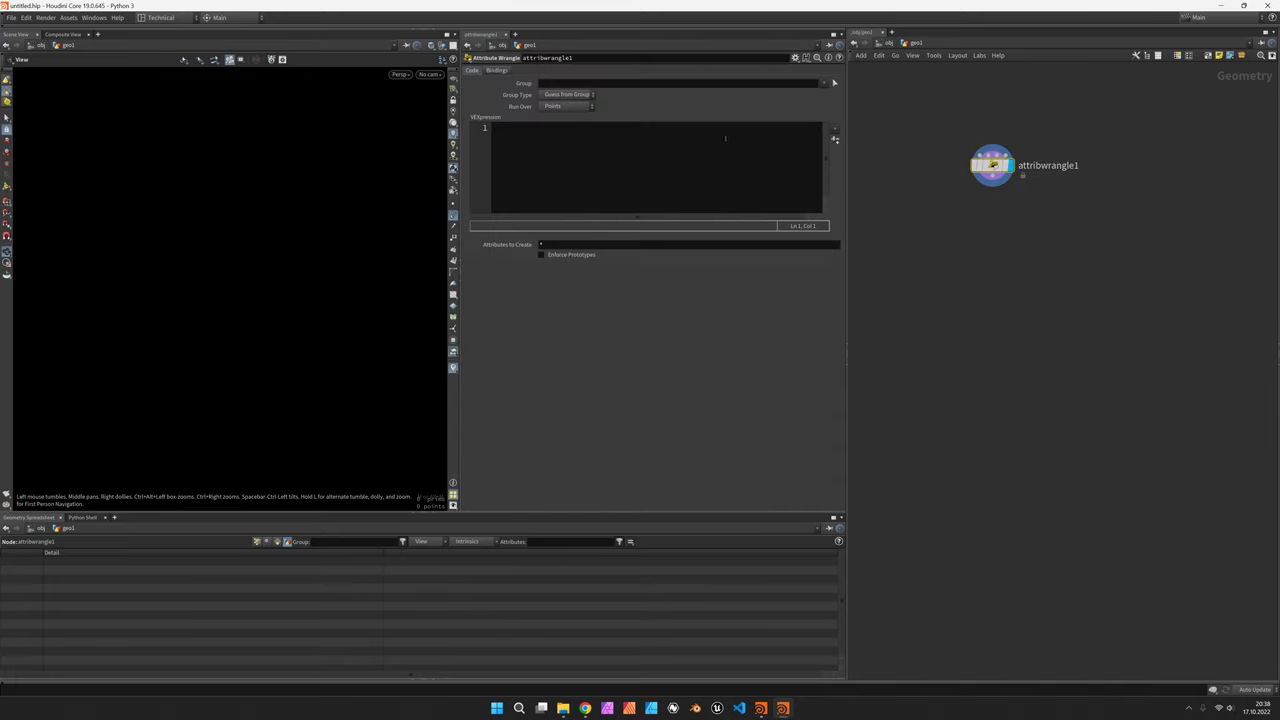
pyautogui.click(553, 106)
pyautogui.click(560, 117)
pyautogui.click(795, 57)
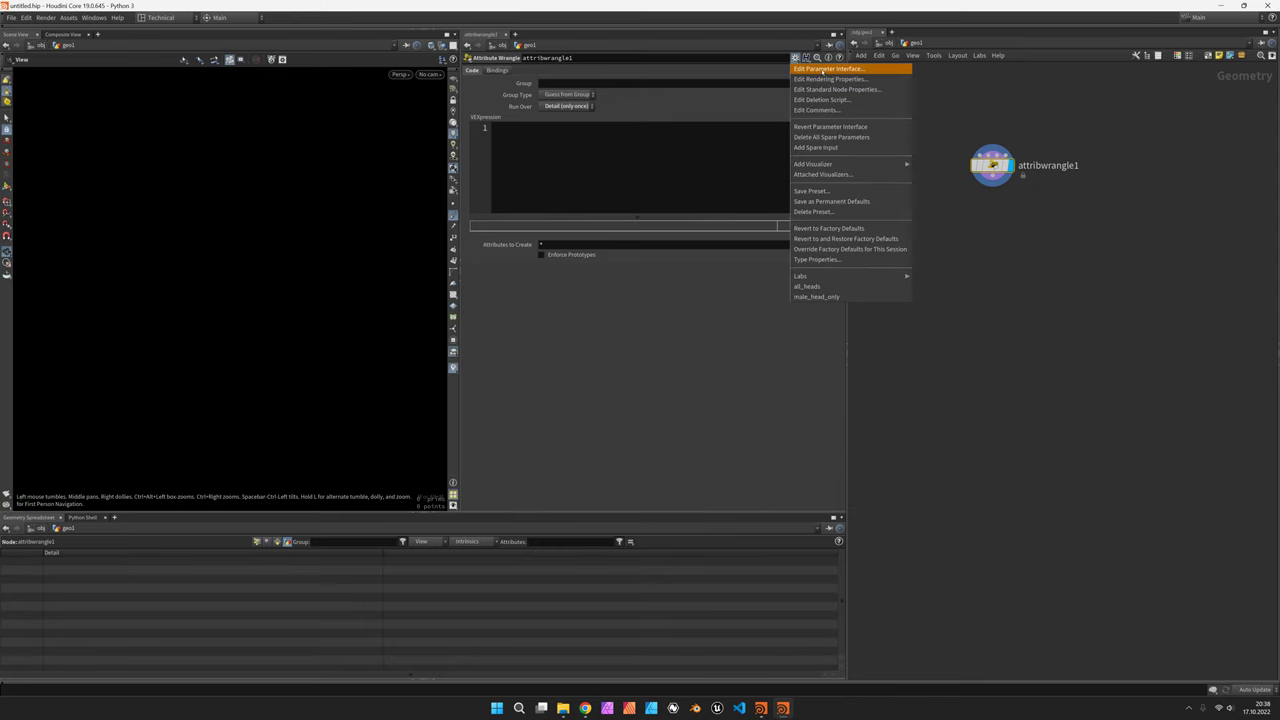
# Step: Add a root-level folder named fld_ctrl, labelled Control, to the wrangle's interface
pyautogui.click(822, 69)
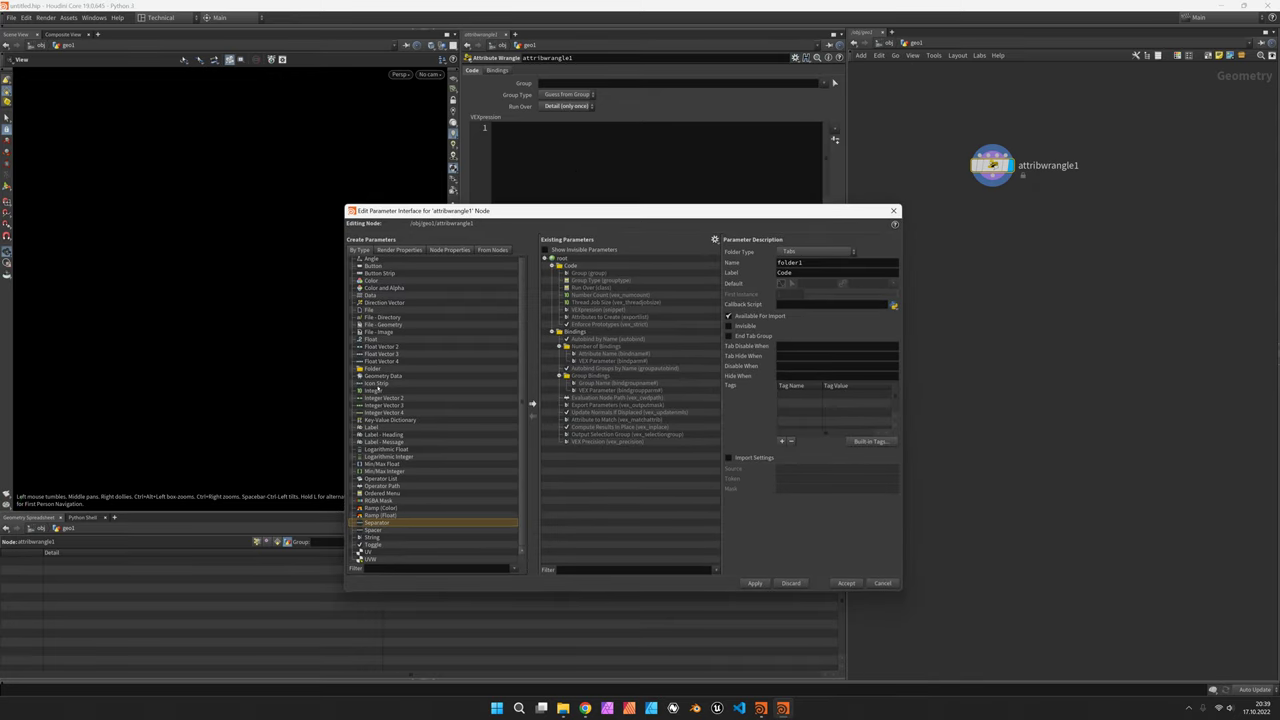
pyautogui.moveTo(370, 369); pyautogui.dragTo(572, 270)
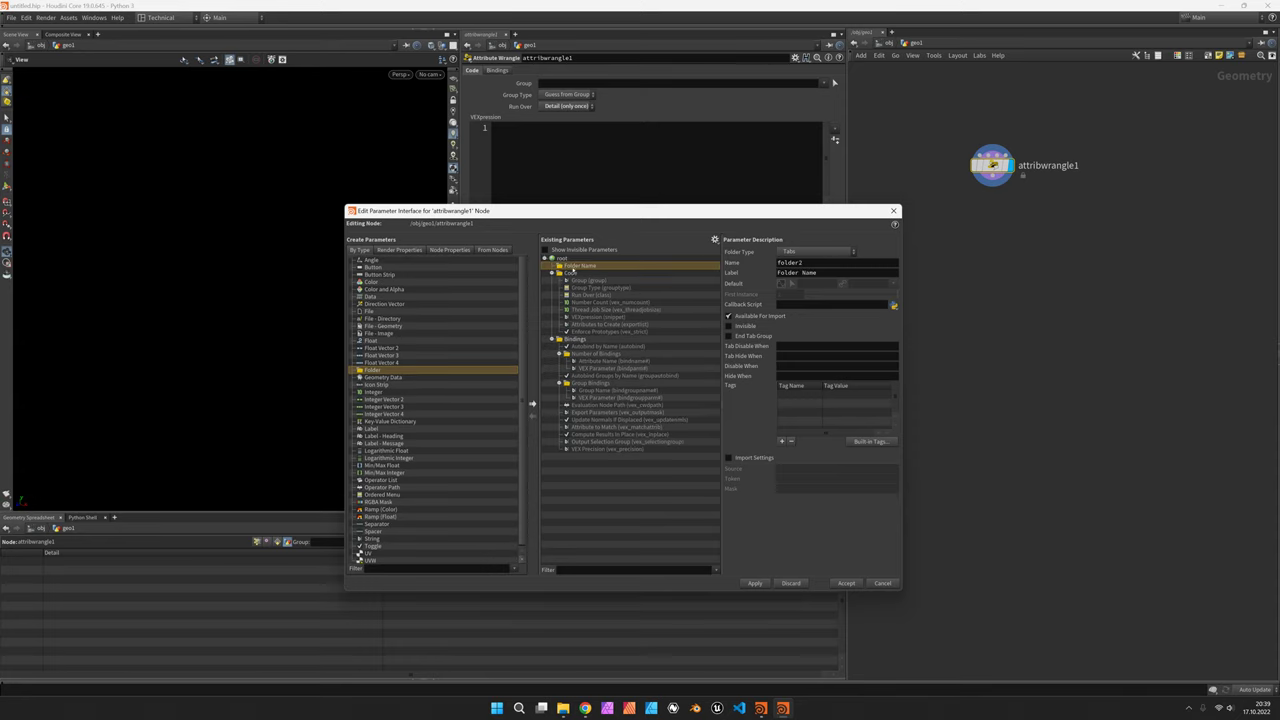
pyautogui.doubleClick(806, 263)
pyautogui.write('fld_ctrl')
pyautogui.press('Tab')
pyautogui.write('Control')
pyautogui.press('Return')
# Step: Nest a second folder named attribute, labelled Attribute, inside Control
pyautogui.moveTo(370, 370); pyautogui.dragTo(579, 266)
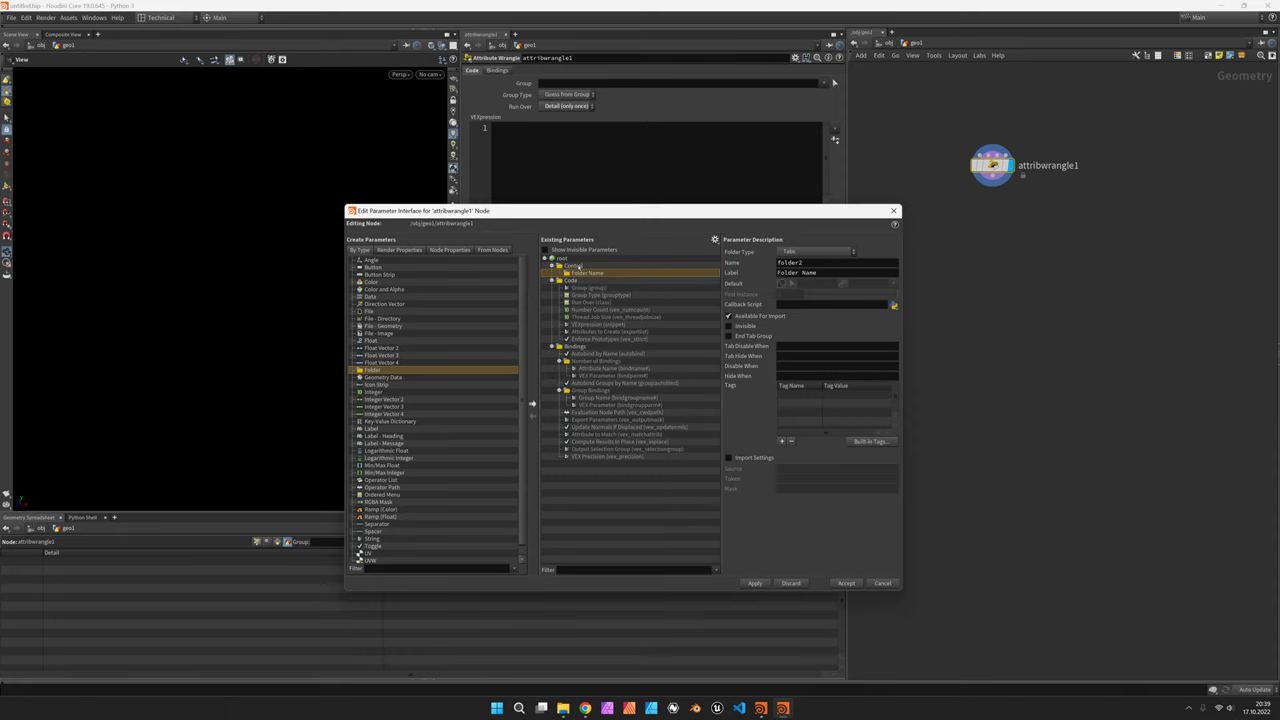
pyautogui.doubleClick(812, 263)
pyautogui.write('attribute')
pyautogui.press('Tab')
pyautogui.write('Attri')
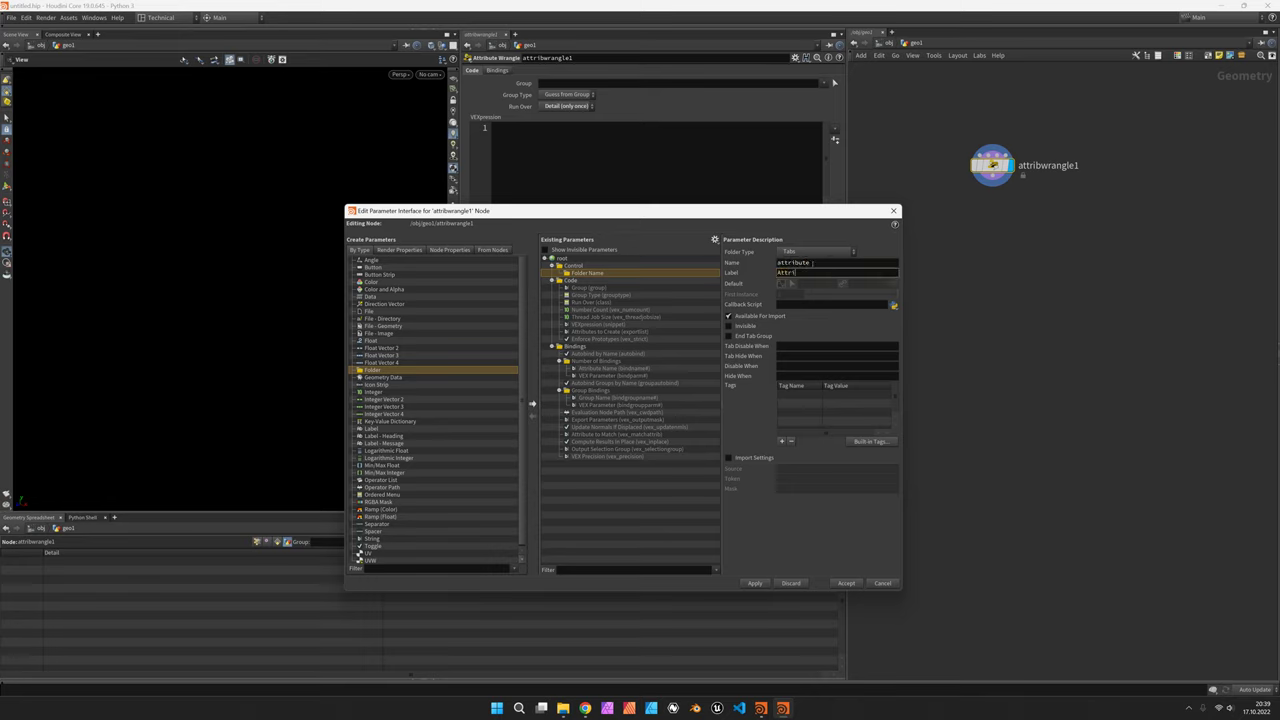
pyautogui.write('bute')
pyautogui.press('Return')
# Step: Add a String, a Float Vector 2 and a Separator into the Attribute folder
pyautogui.click(372, 538)
pyautogui.click(532, 403)
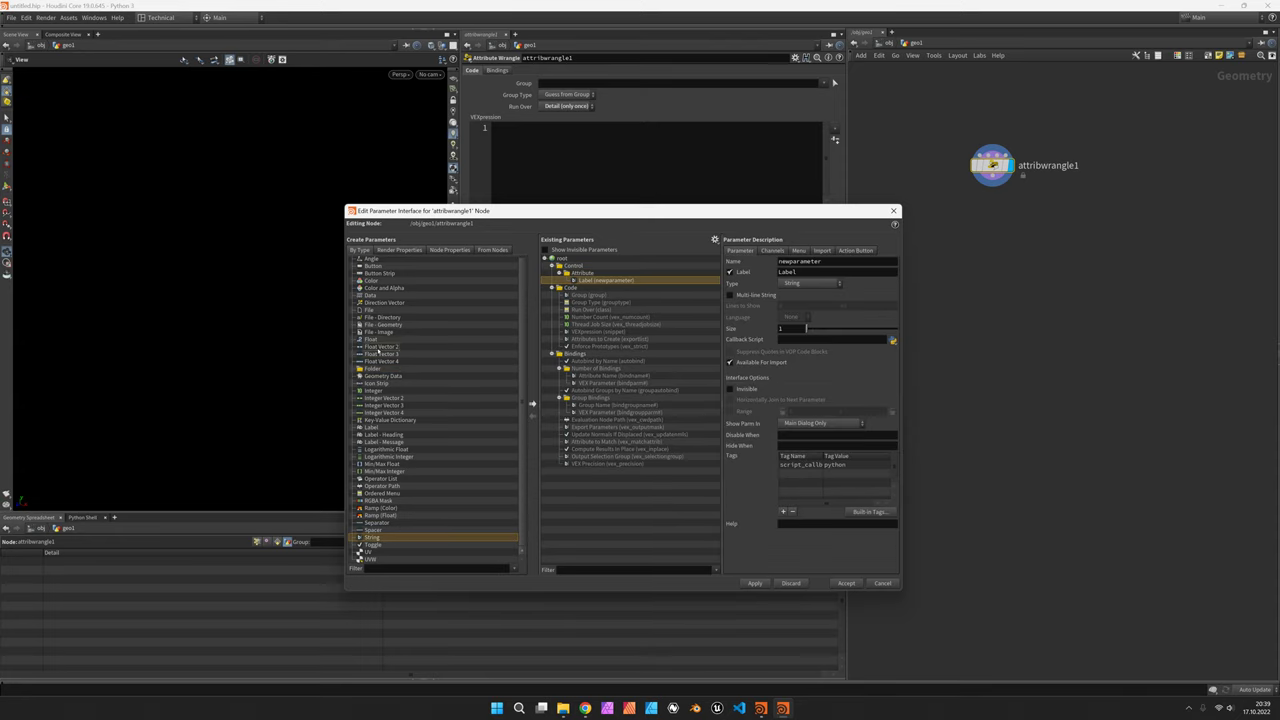
pyautogui.click(381, 346)
pyautogui.click(532, 403)
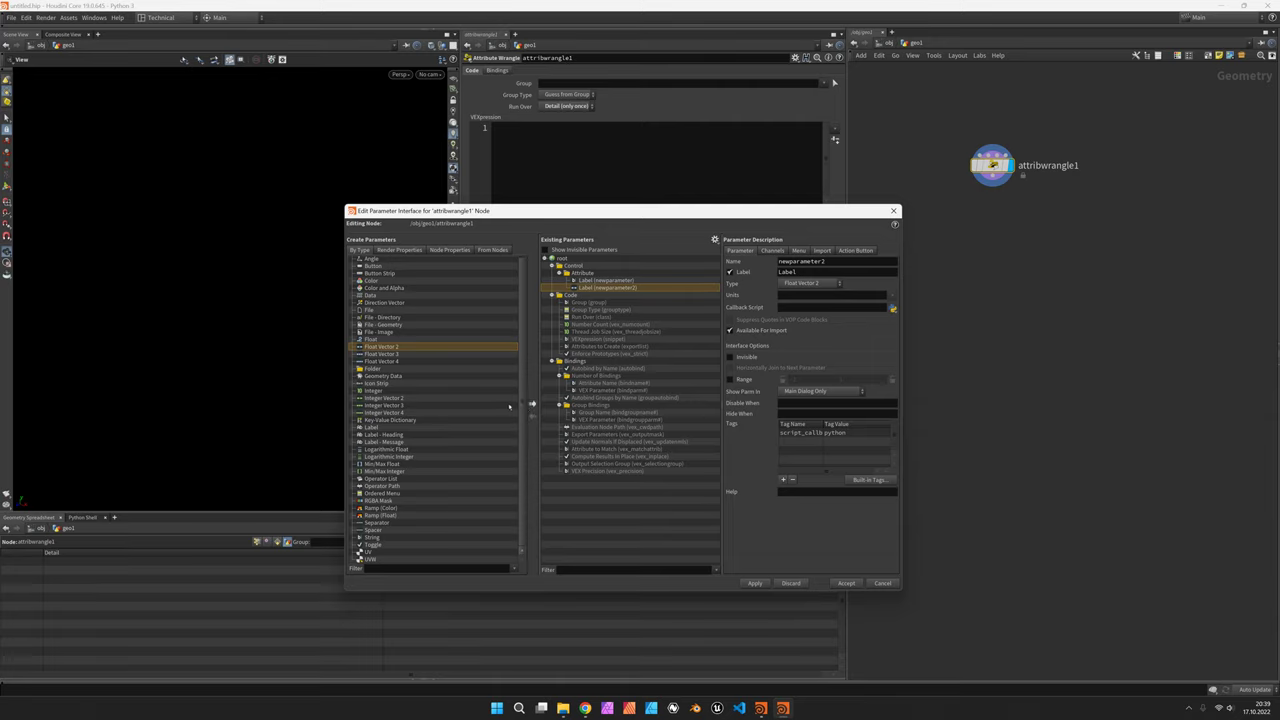
pyautogui.click(395, 523)
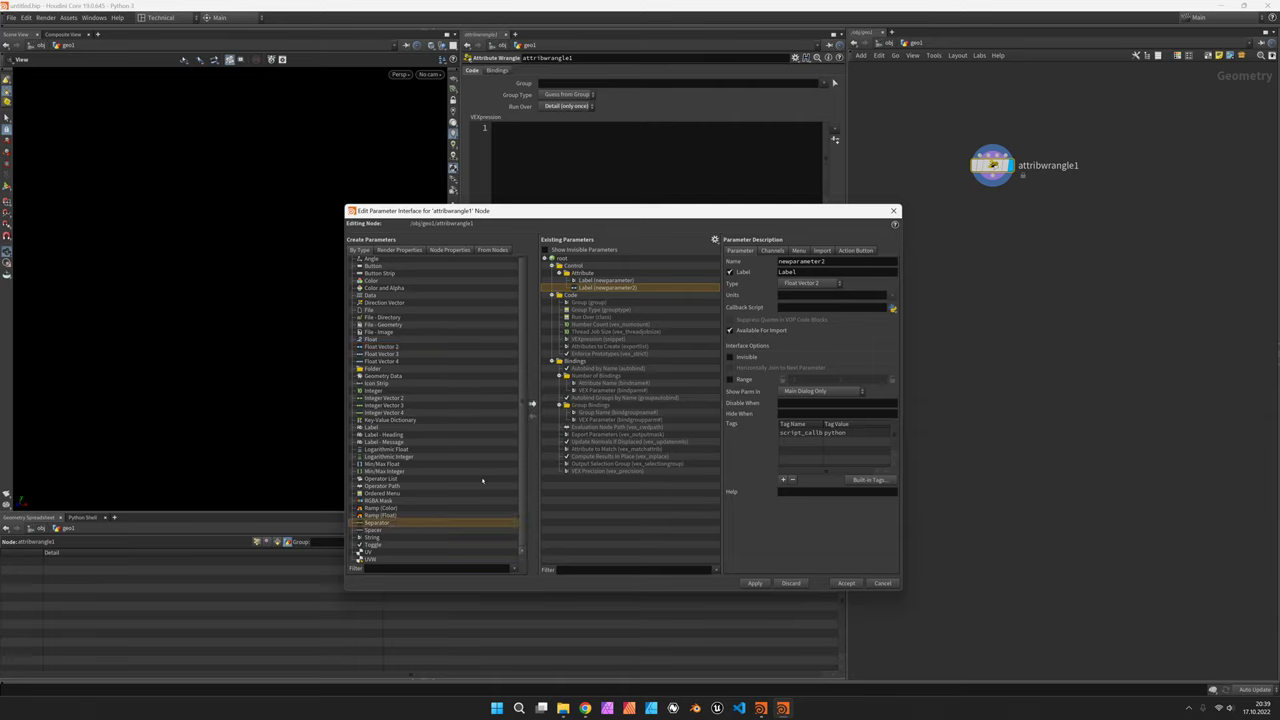
pyautogui.click(532, 403)
# Step: Rename the string parameter to name with label Name
pyautogui.click(606, 280)
pyautogui.doubleClick(800, 261)
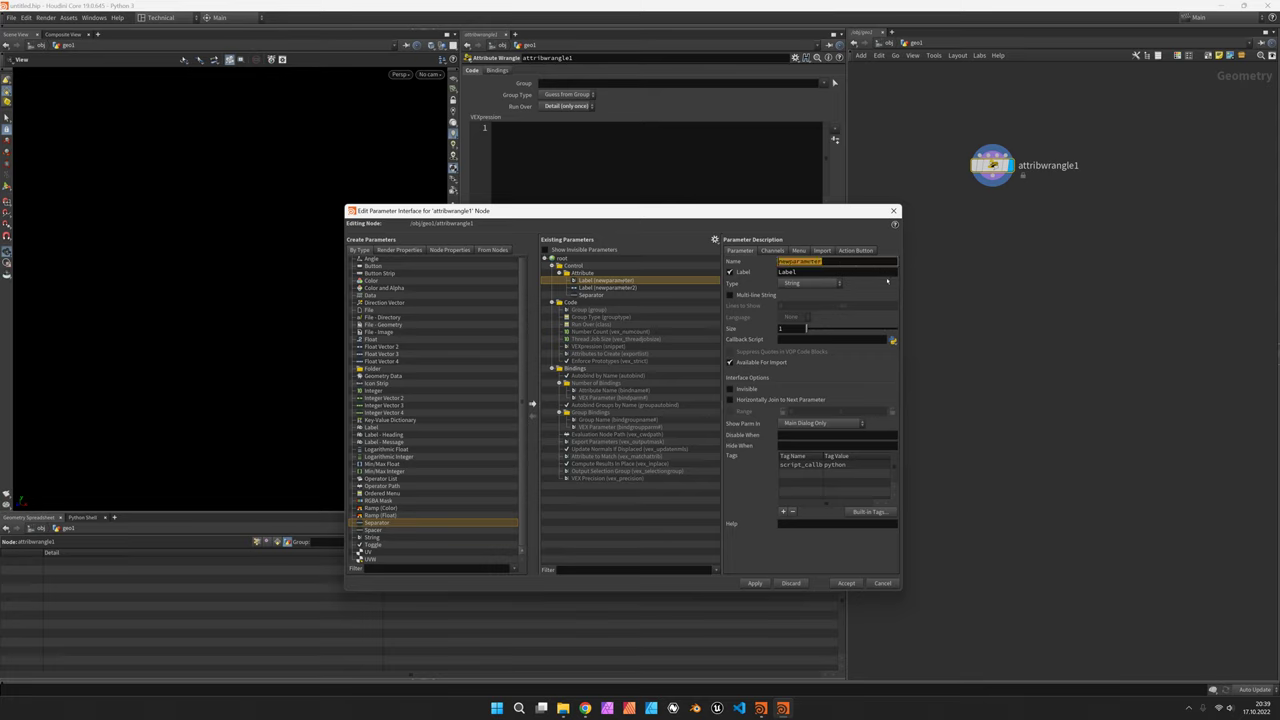
pyautogui.write('name')
pyautogui.press('Tab')
pyautogui.write('Name')
pyautogui.press('BackSpace')
pyautogui.press('BackSpace')
pyautogui.press('BackSpace')
pyautogui.press('BackSpace')
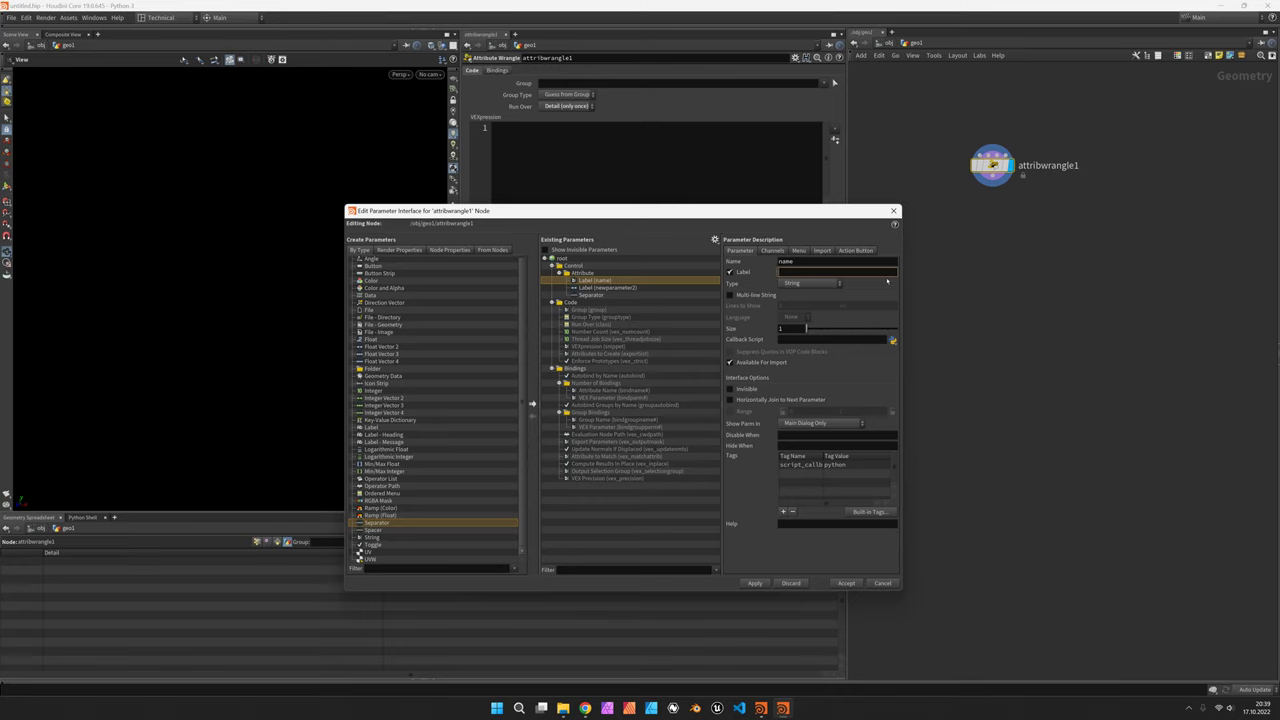
pyautogui.write('Name')
pyautogui.press('Return')
# Step: Rename the Float Vector 2 parameter to range with label Range
pyautogui.click(620, 288)
pyautogui.doubleClick(805, 261)
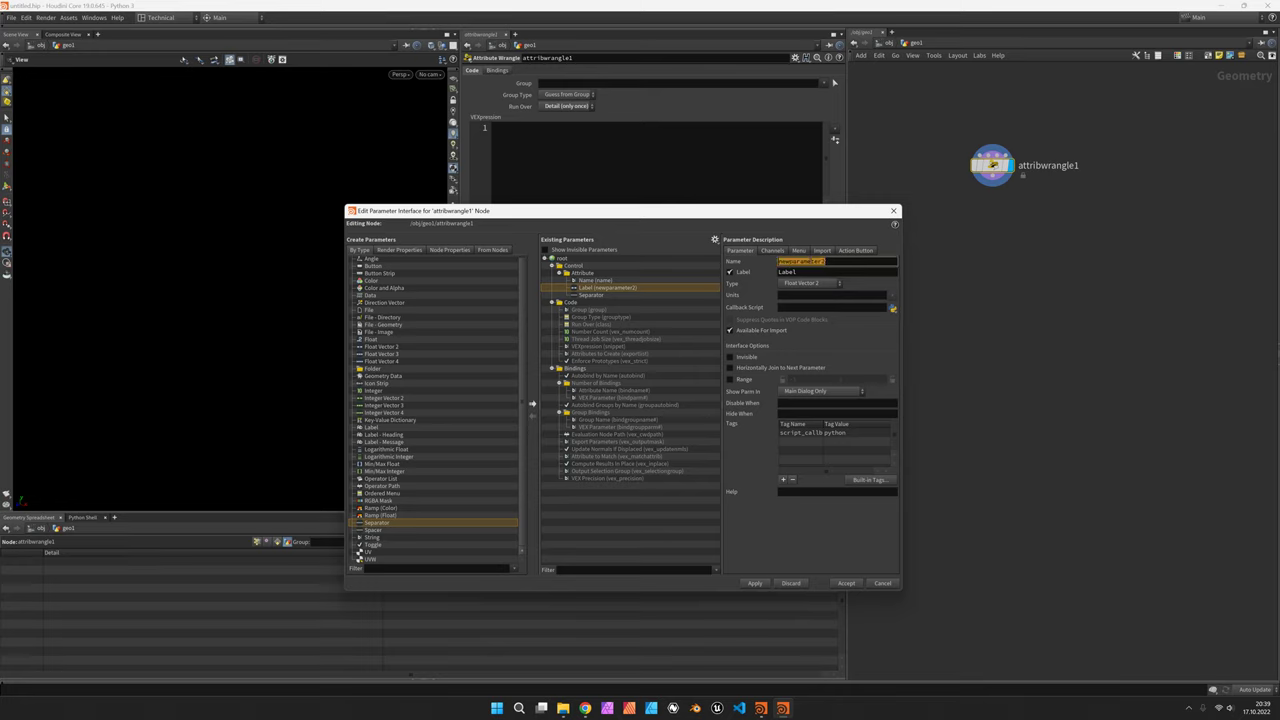
pyautogui.write('range')
pyautogui.press('Tab')
pyautogui.write('RAng')
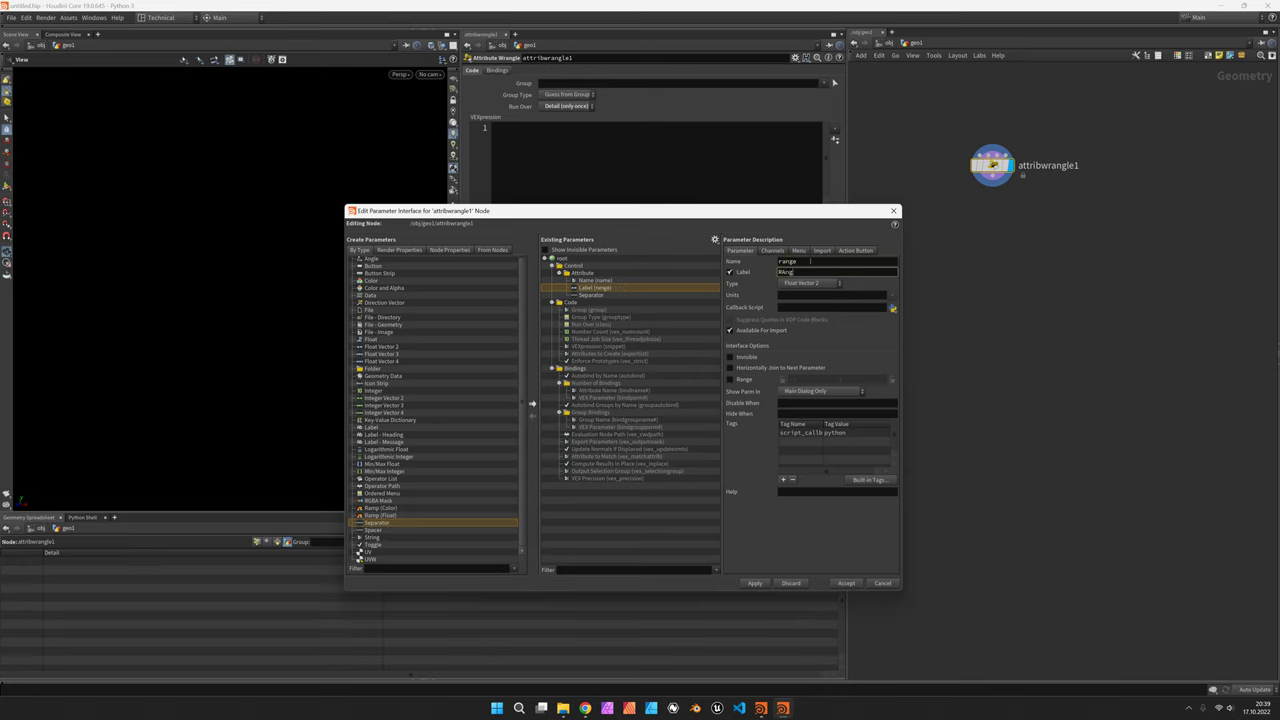
pyautogui.write('e')
pyautogui.press('Return')
pyautogui.hotkey('shift', 'Tab')
# Step: Apply the new parameters and make the Attribute folder a Multiparm Block (list)
pyautogui.click(599, 296)
pyautogui.click(613, 288)
pyautogui.click(757, 584)
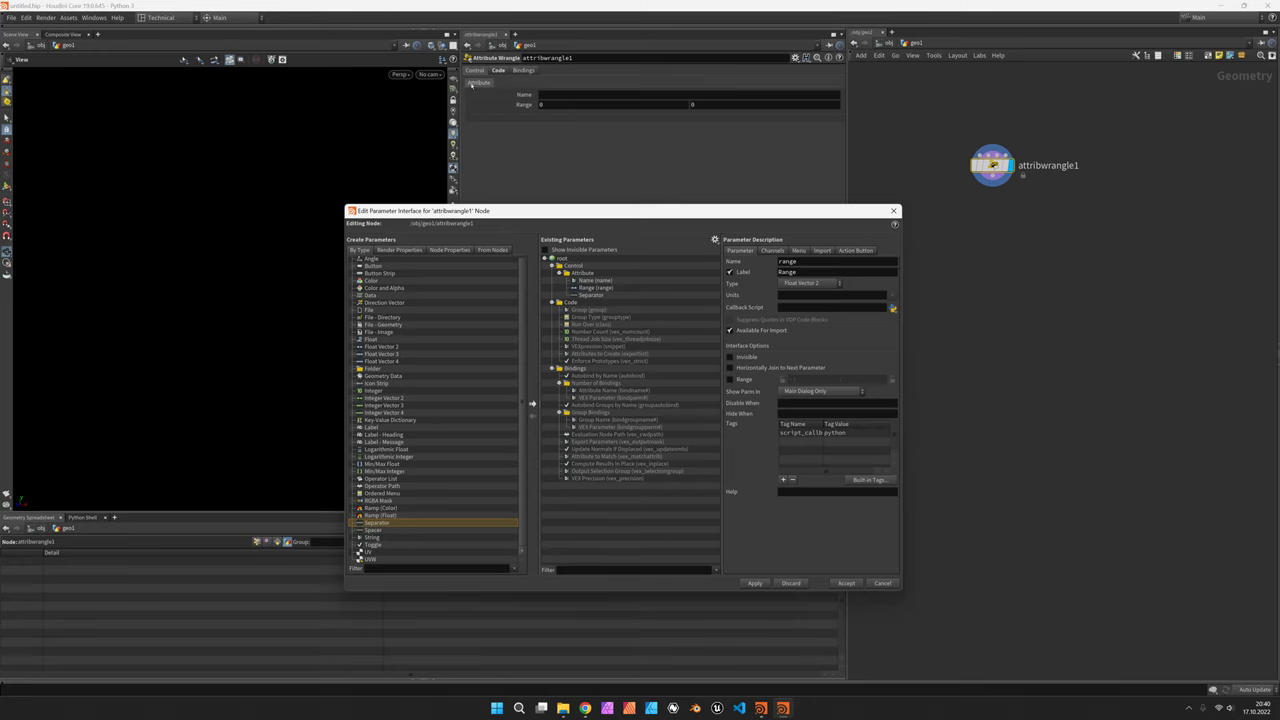
pyautogui.click(663, 274)
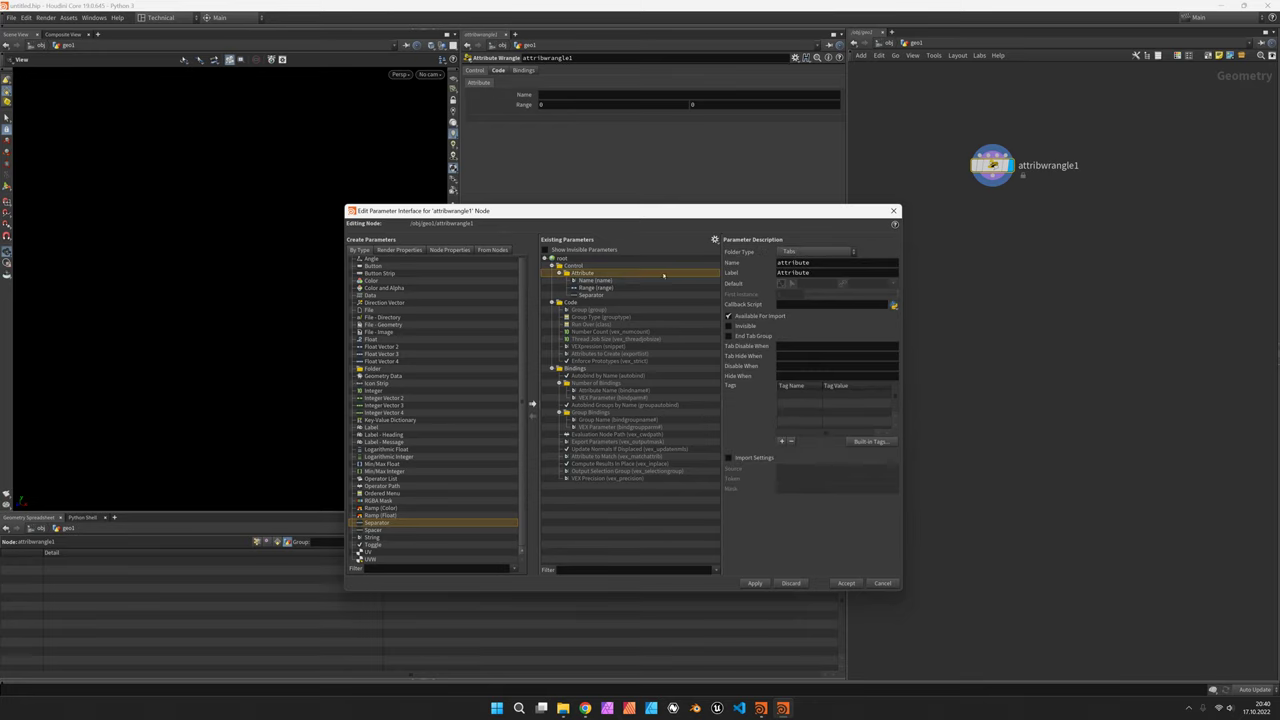
pyautogui.click(789, 253)
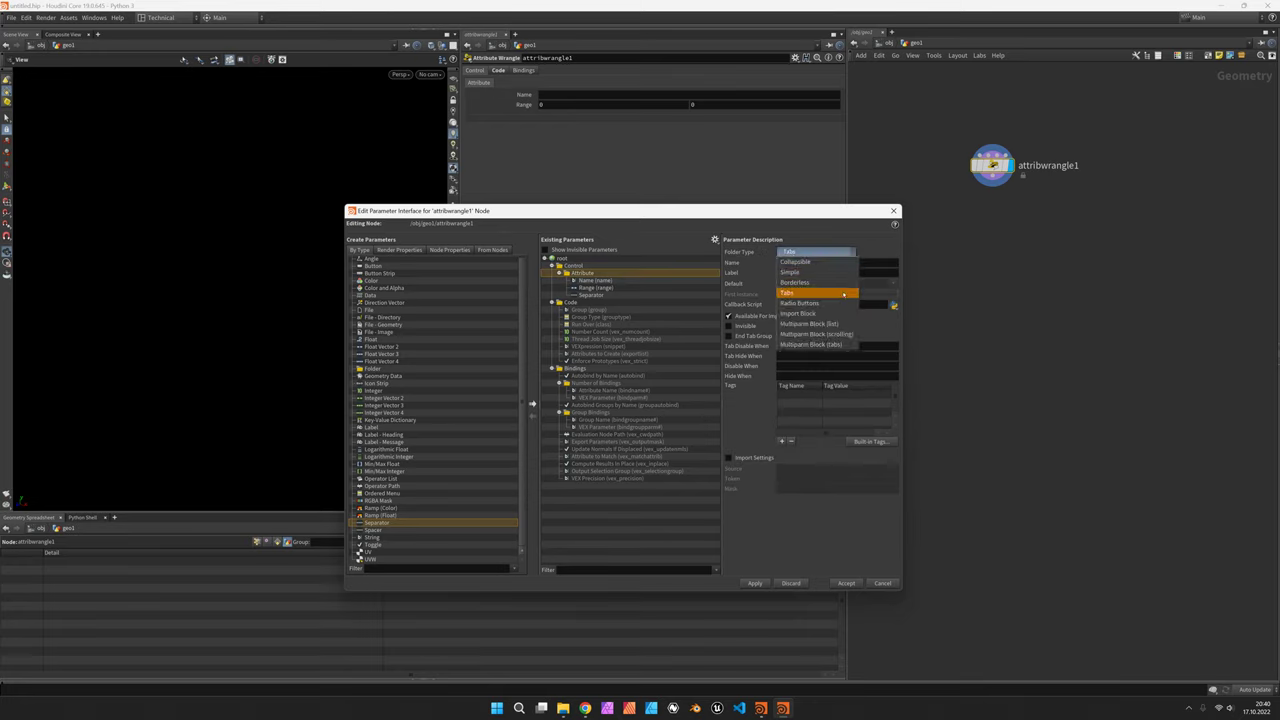
pyautogui.click(826, 324)
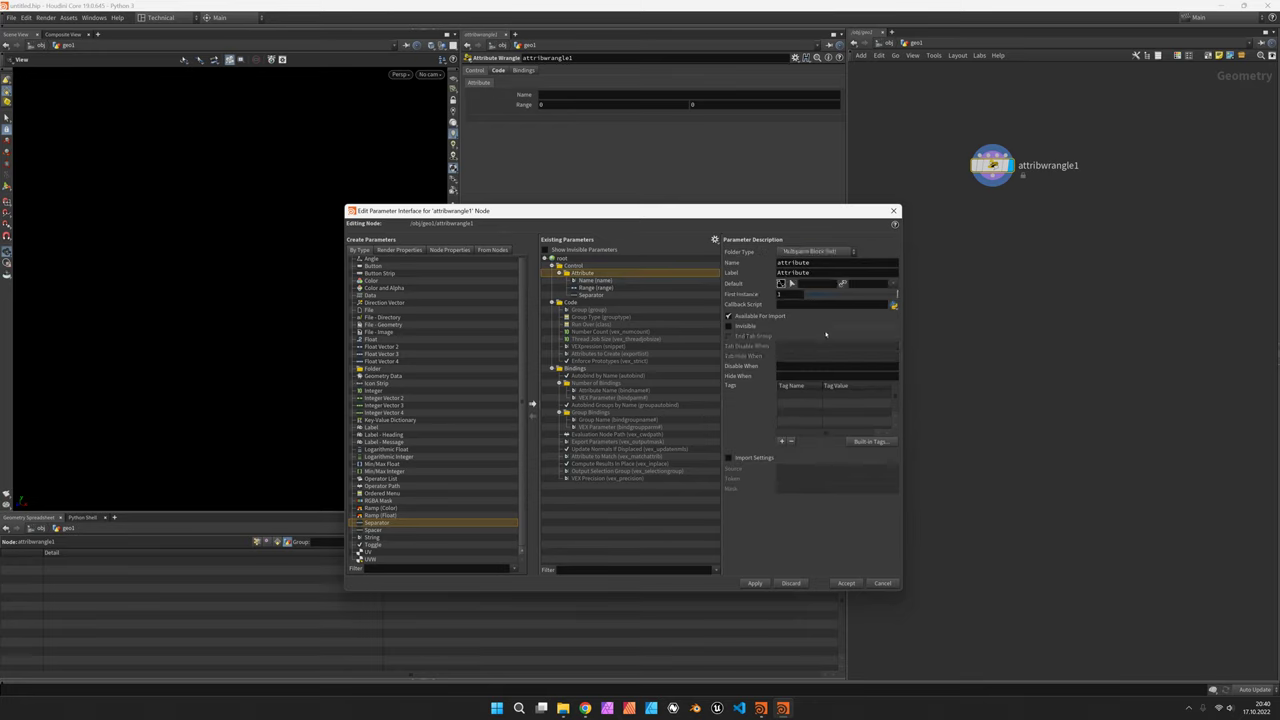
pyautogui.click(755, 583)
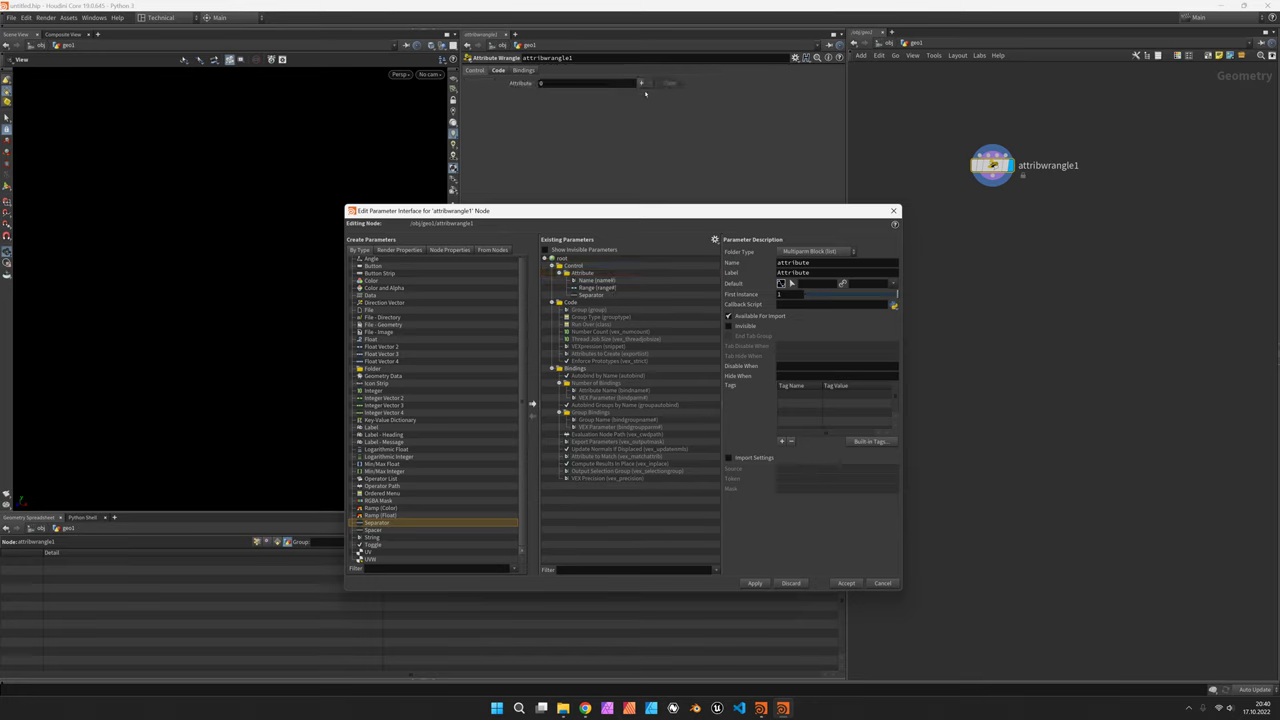
# Step: Add three entries to the Attribute list and accept the interface changes
pyautogui.click(641, 84)
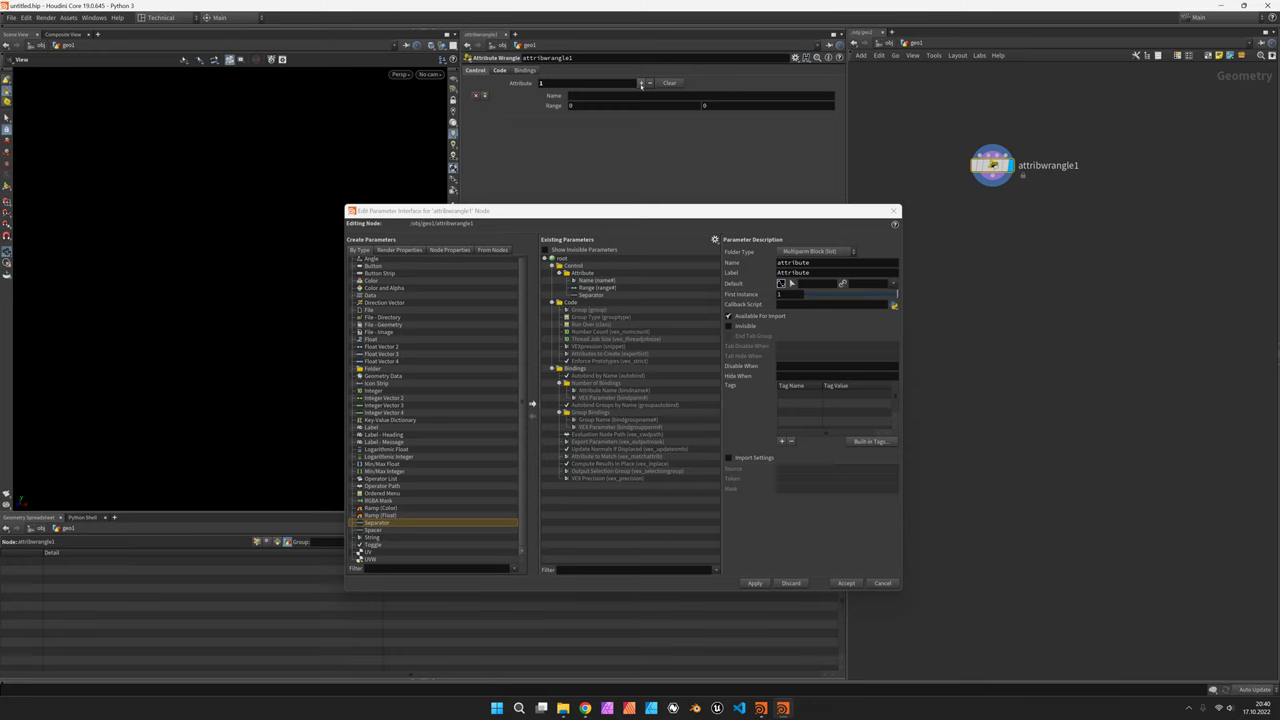
pyautogui.click(641, 84)
pyautogui.click(641, 84)
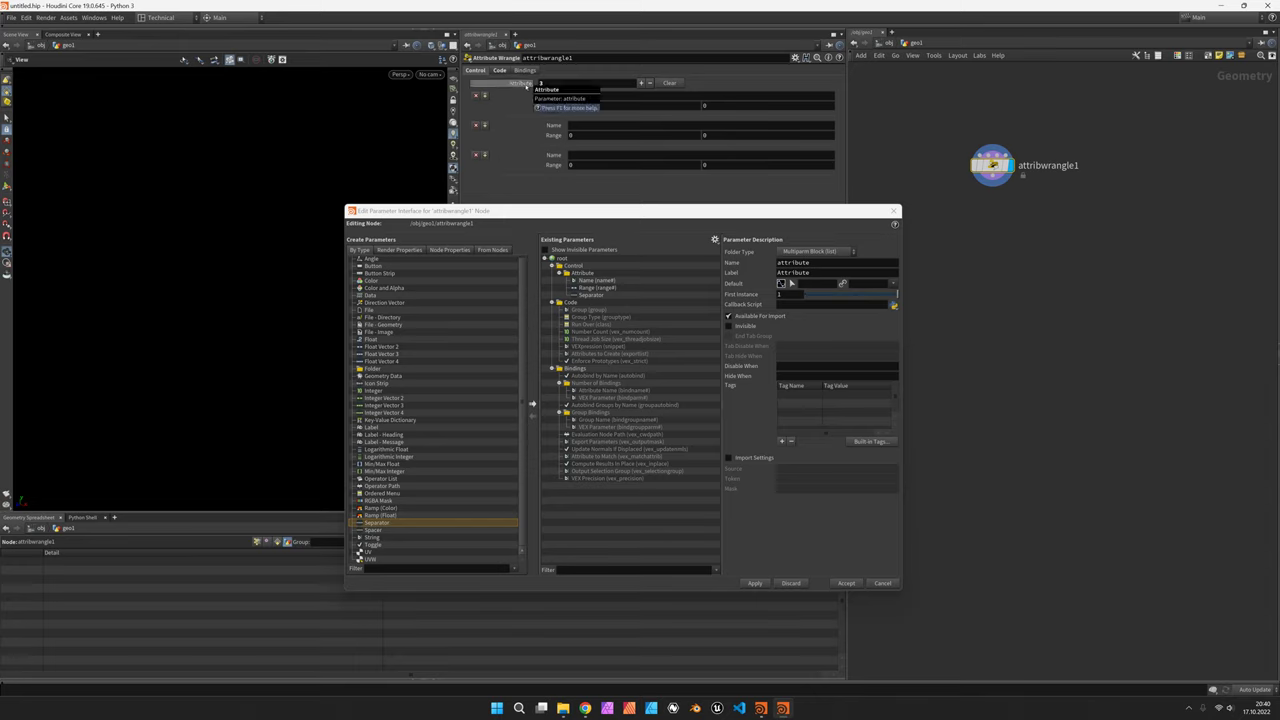
pyautogui.click(850, 583)
pyautogui.click(500, 71)
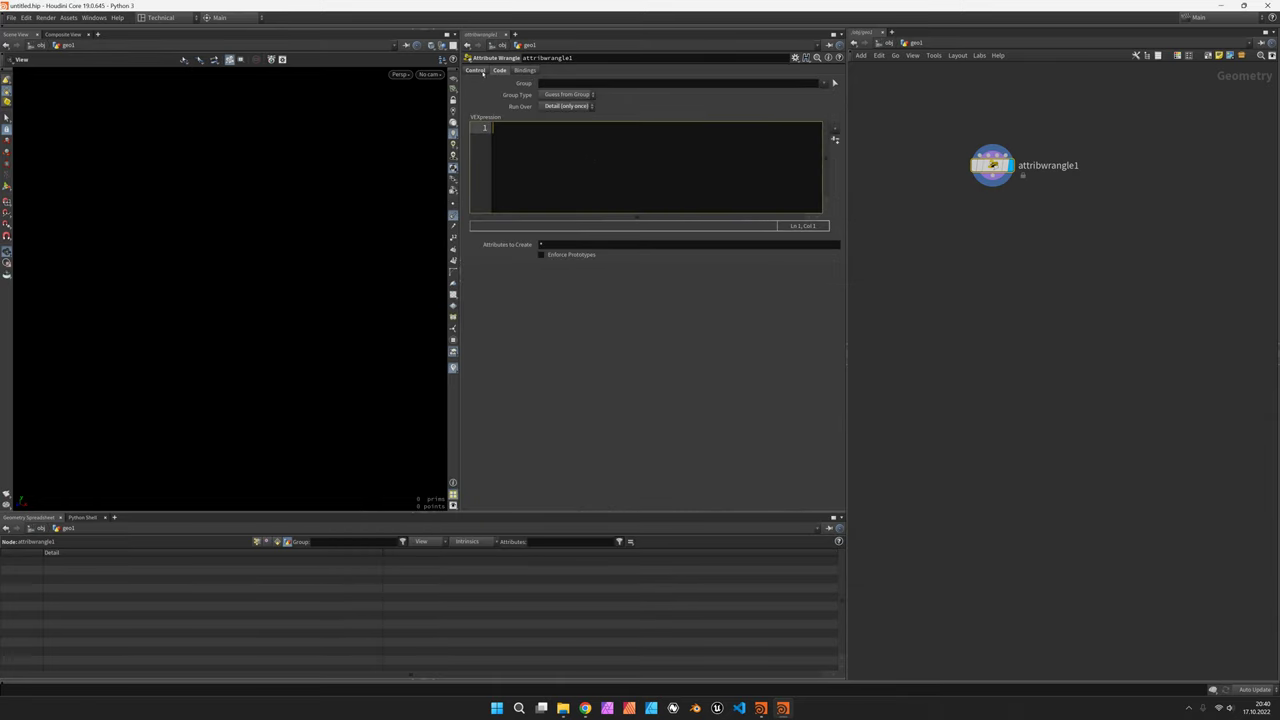
# Step: Add an integer parameter named seed, labelled Seed, to the Control folder
pyautogui.click(478, 71)
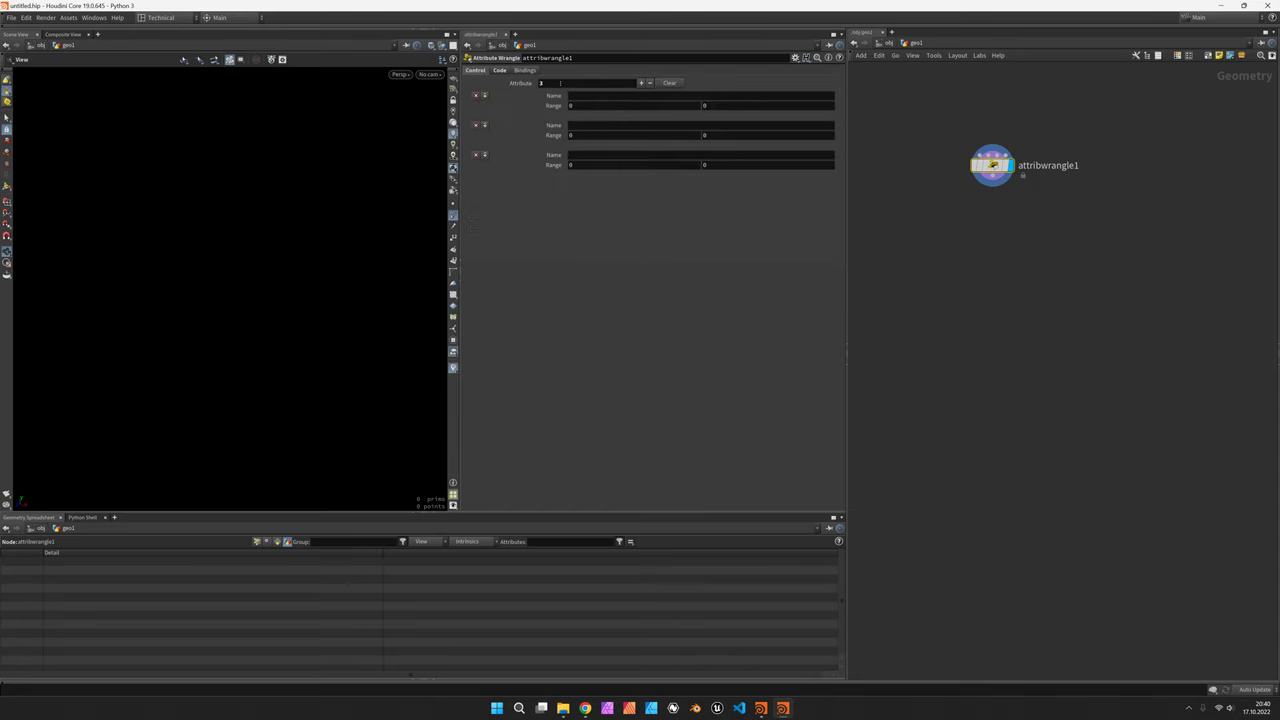
pyautogui.click(795, 57)
pyautogui.click(825, 64)
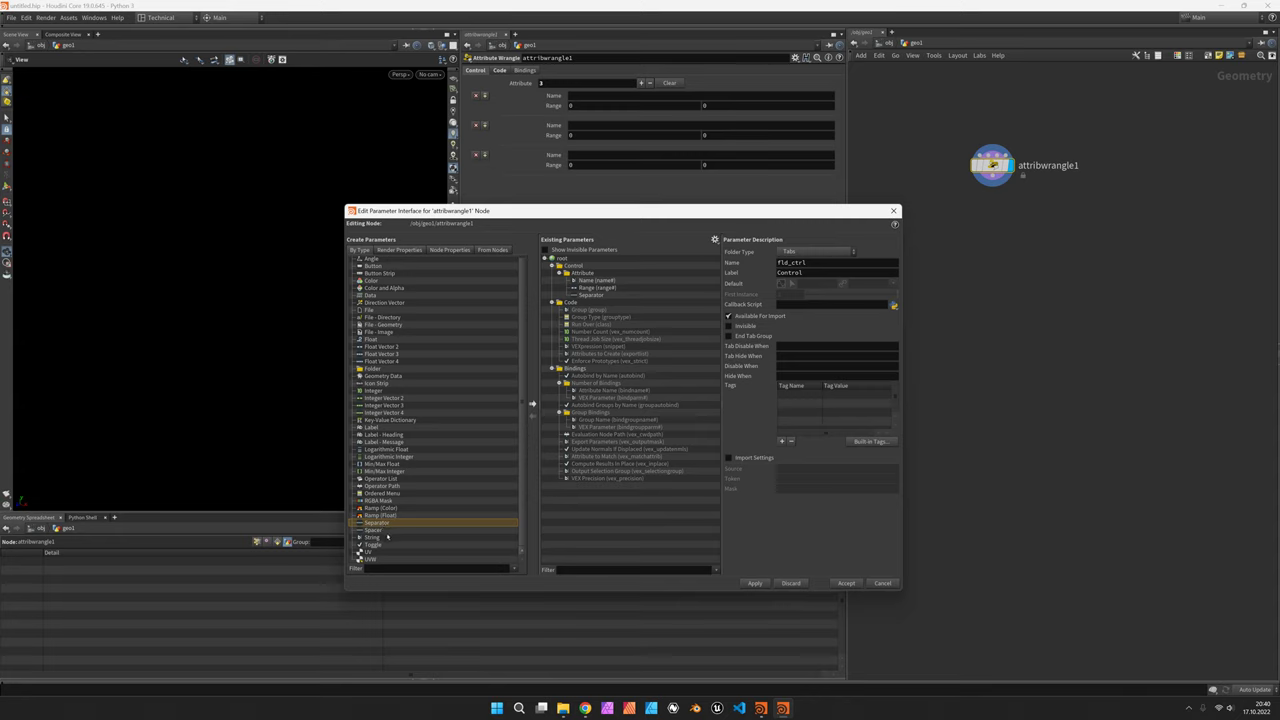
pyautogui.moveTo(387, 390); pyautogui.dragTo(585, 272)
pyautogui.doubleClick(797, 261)
pyautogui.write('seed')
pyautogui.press('Tab')
pyautogui.write('Seed')
pyautogui.press('Return')
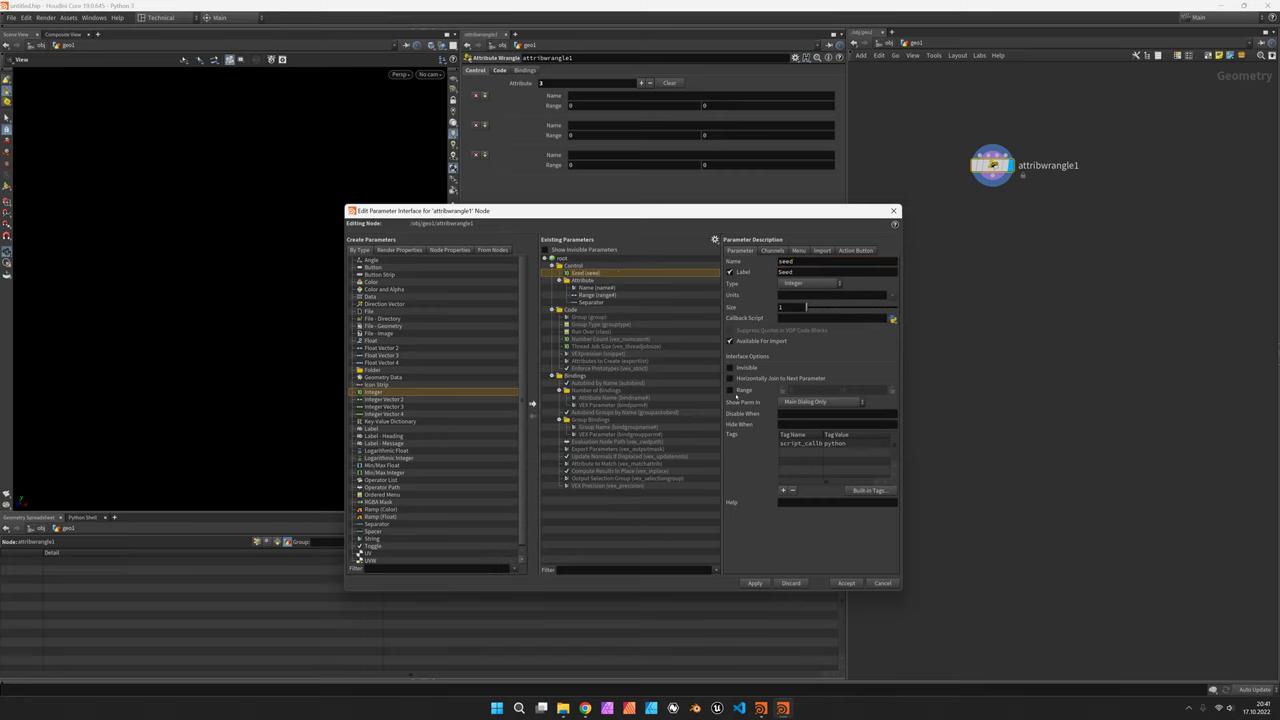
# Step: Give the Seed slider a range of 0 to 1000 and accept the changes
pyautogui.click(733, 391)
pyautogui.click(866, 390)
pyautogui.write('000')
pyautogui.press('Return')
pyautogui.click(845, 583)
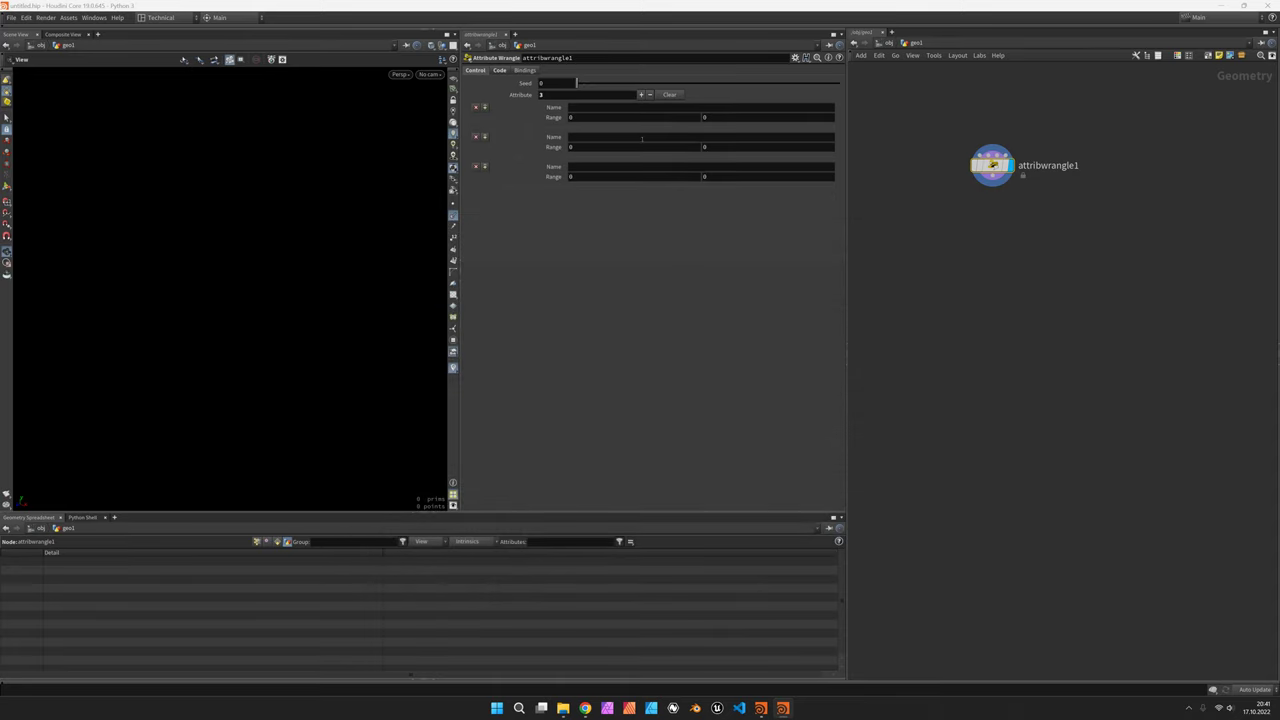
# Step: Set Seed to 451 and name the three entries fghgfhf, tzjtzgf and rzrjhtzdhj
pyautogui.moveTo(580, 82); pyautogui.dragTo(696, 82)
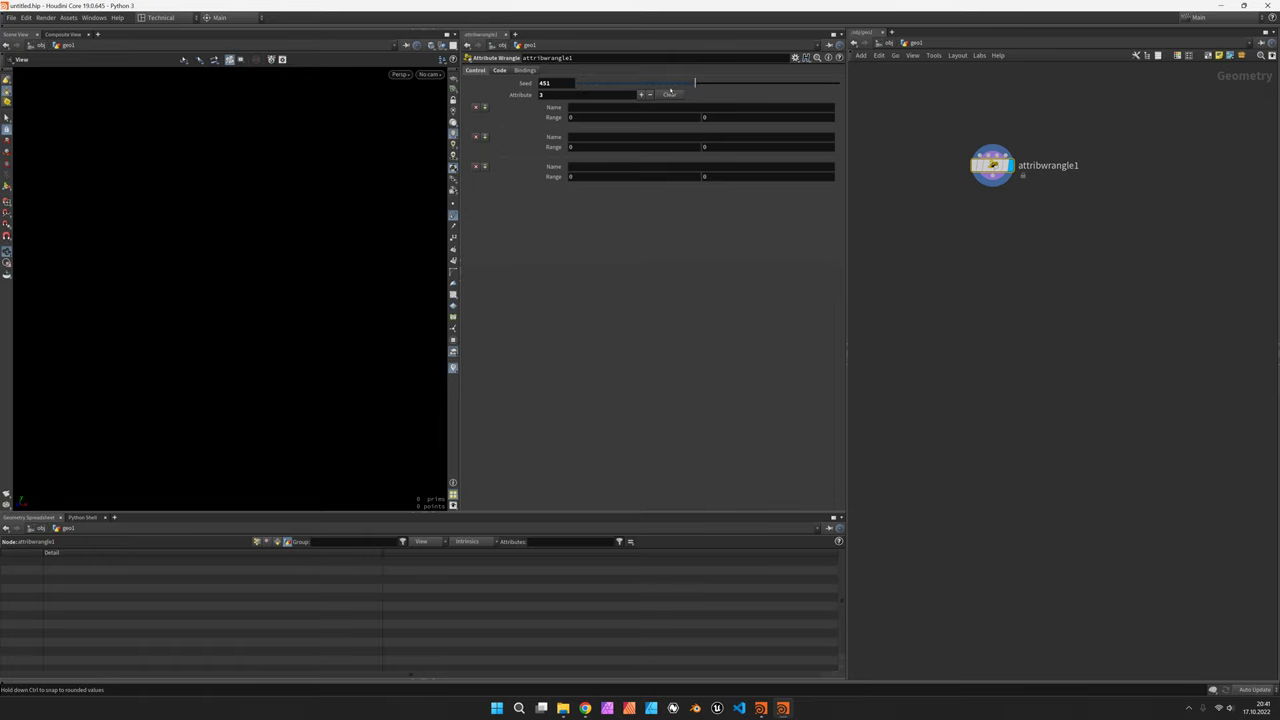
pyautogui.click(599, 106)
pyautogui.write('fghgfhf')
pyautogui.click(612, 137)
pyautogui.write('tzjtzgf')
pyautogui.click(600, 166)
pyautogui.write('rzrjhtzdhj')
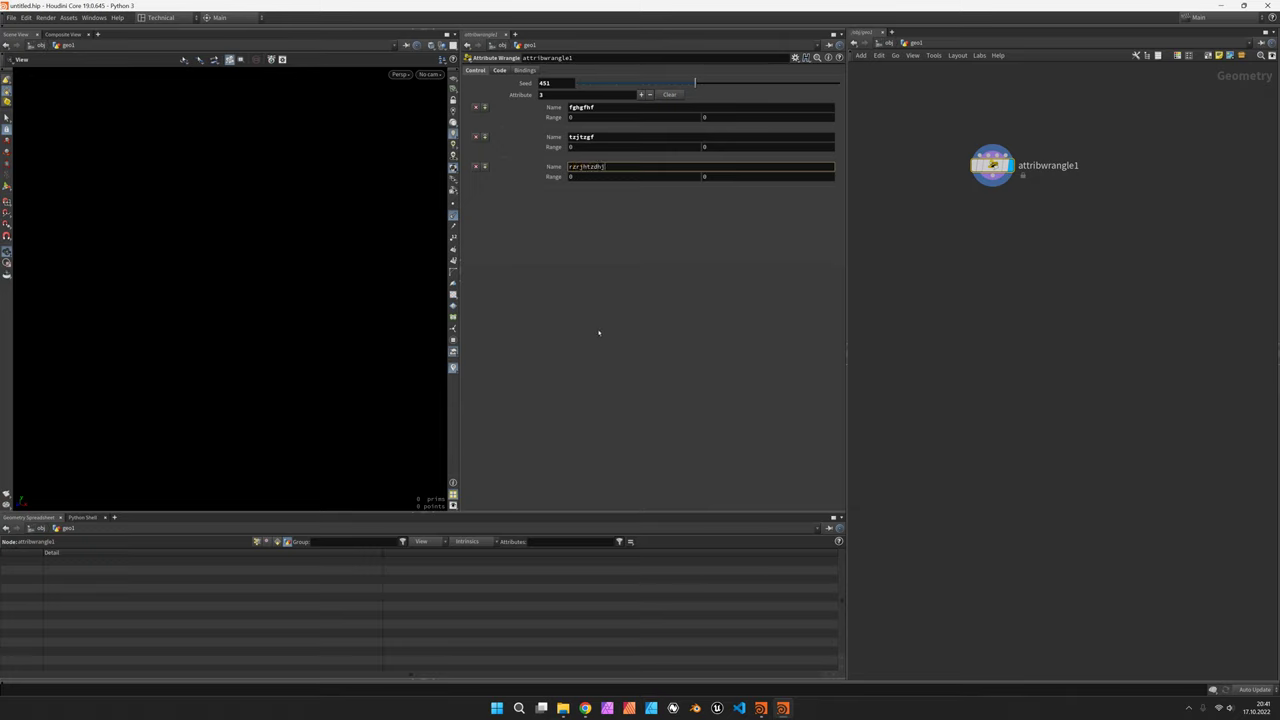
pyautogui.press('Return')
pyautogui.click(257, 541)
pyautogui.click(287, 541)
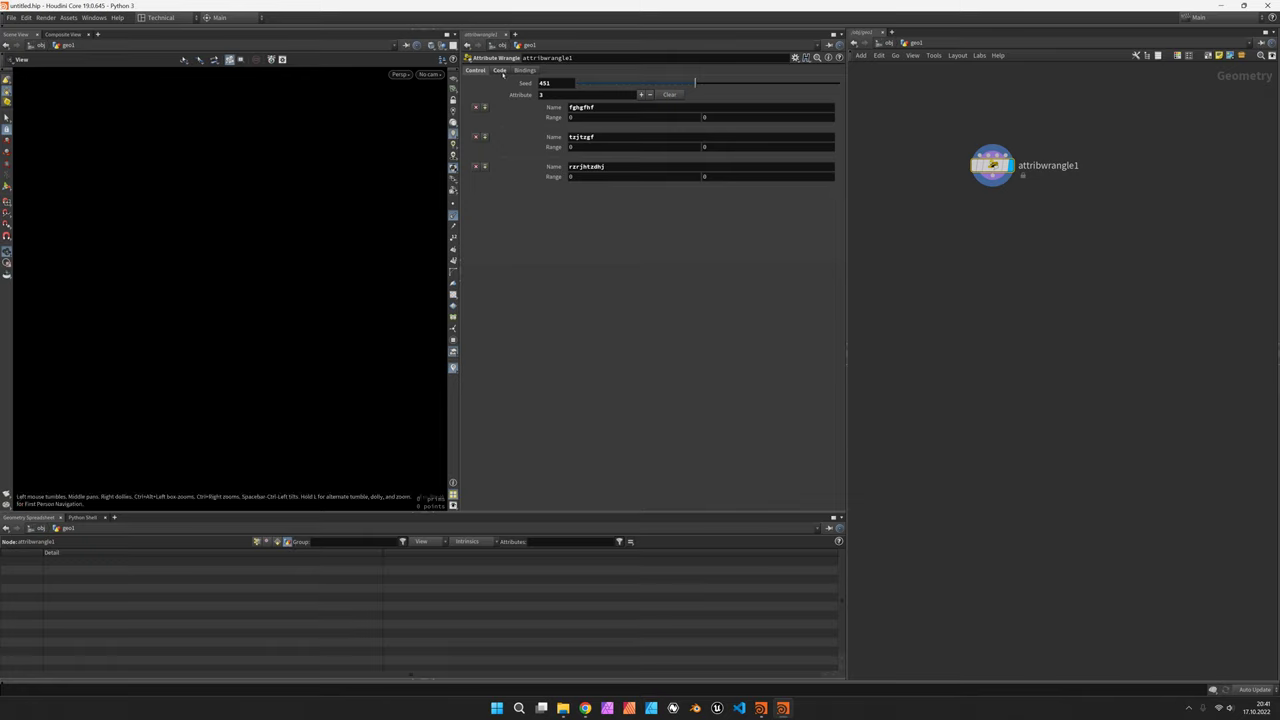
# Step: Enter int seed = chi('seed'); in the wrangle's VEX code and save the scene
pyautogui.click(500, 71)
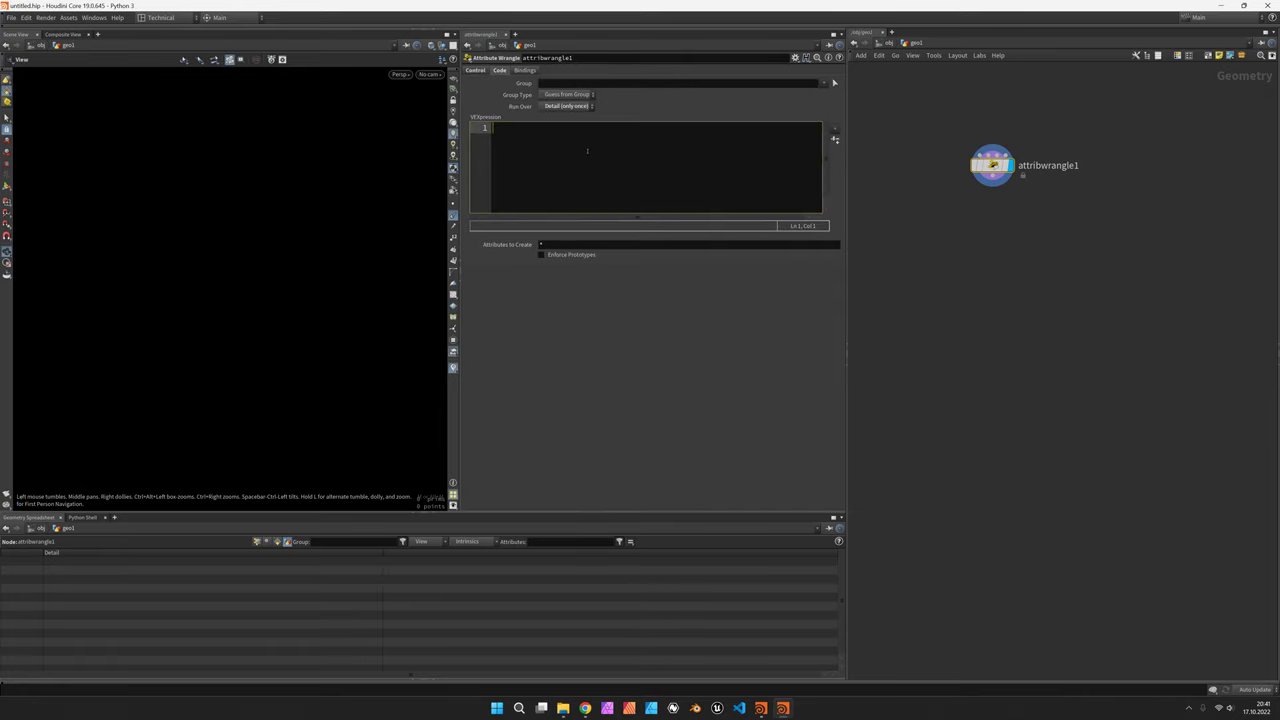
pyautogui.write('int seed = chi(')
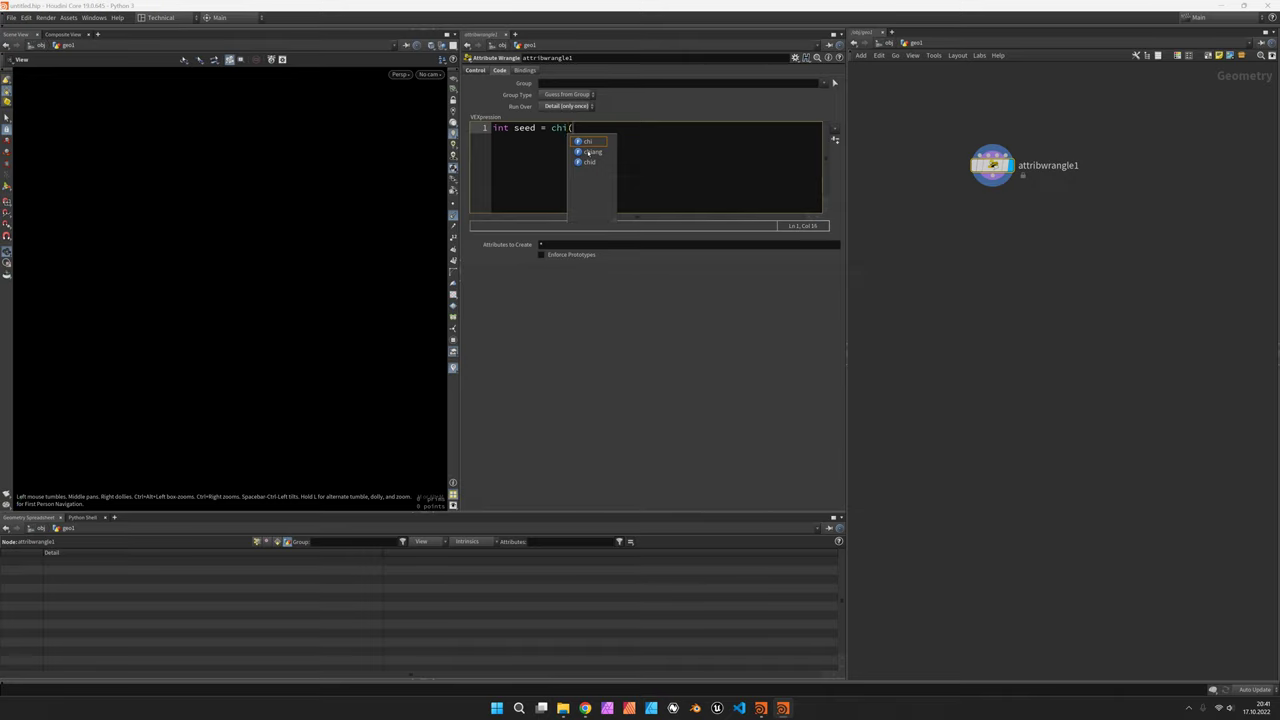
pyautogui.write("'seed")
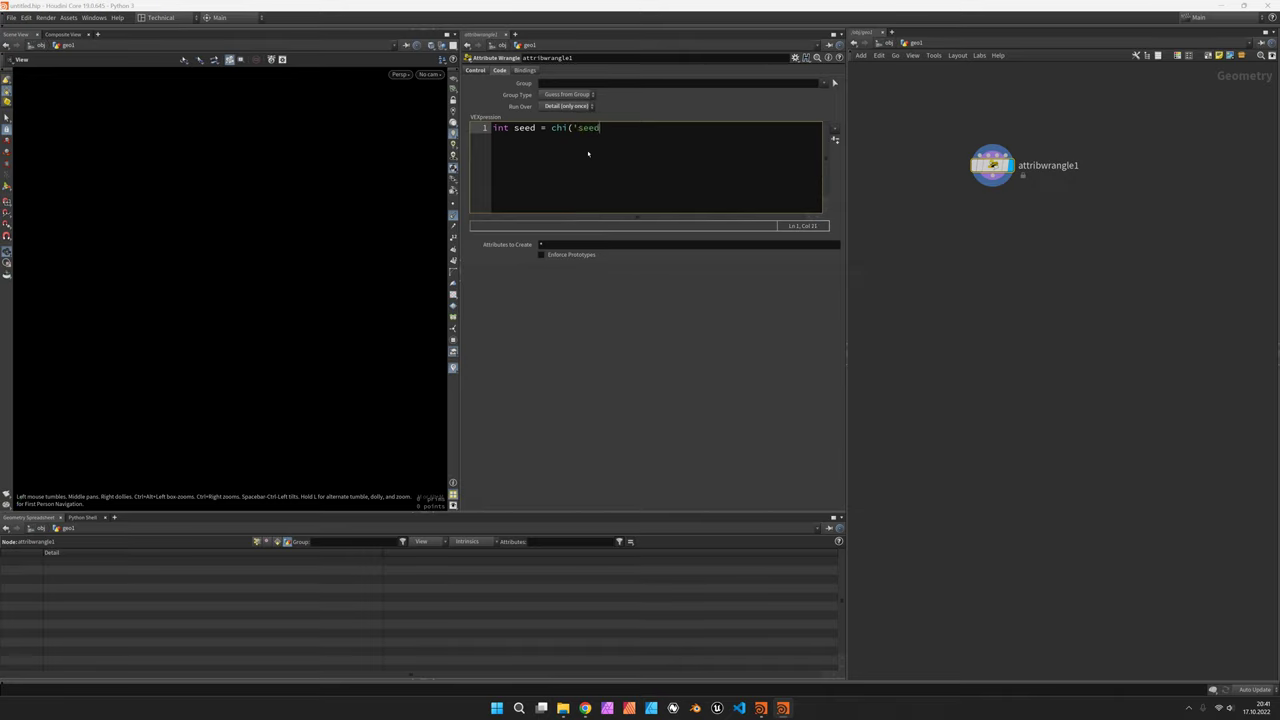
pyautogui.write("');")
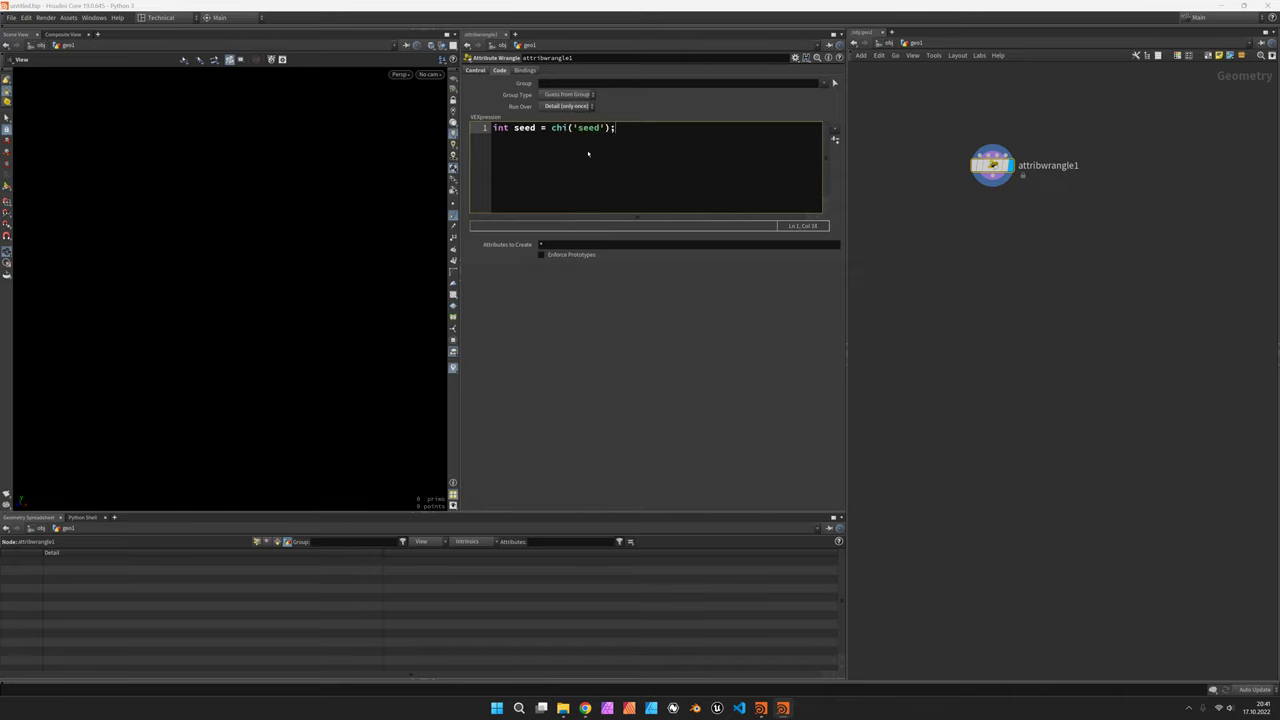
pyautogui.hotkey('ctrl', 's')
# Step: Temporarily turn seed into an @ attribute to check the spreadsheet value, then remove the @
pyautogui.click(497, 128)
pyautogui.write('@')
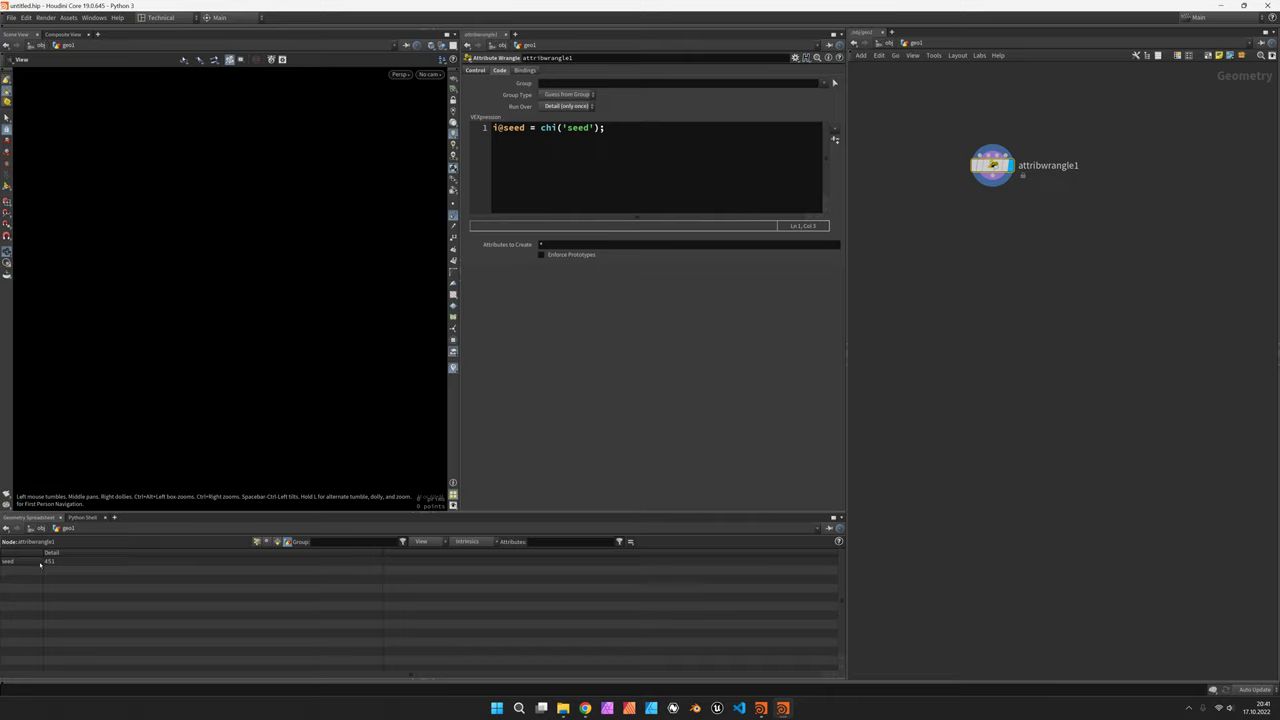
pyautogui.click(484, 72)
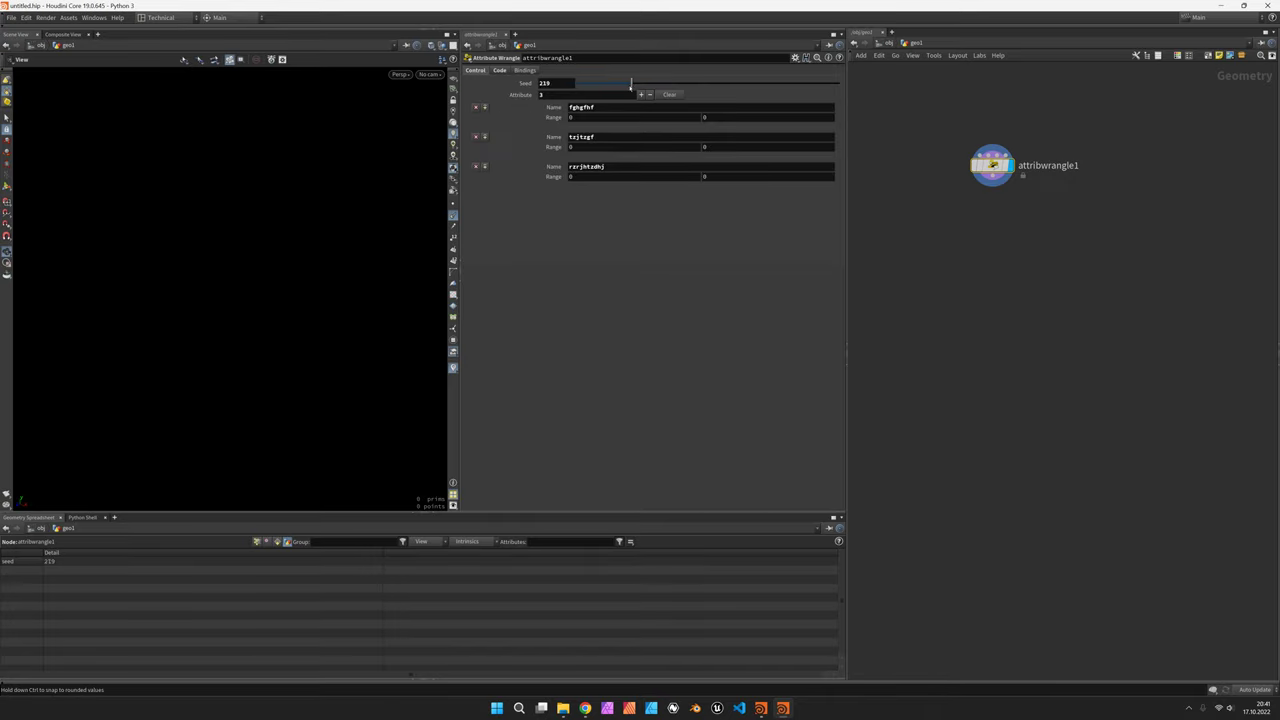
pyautogui.click(500, 71)
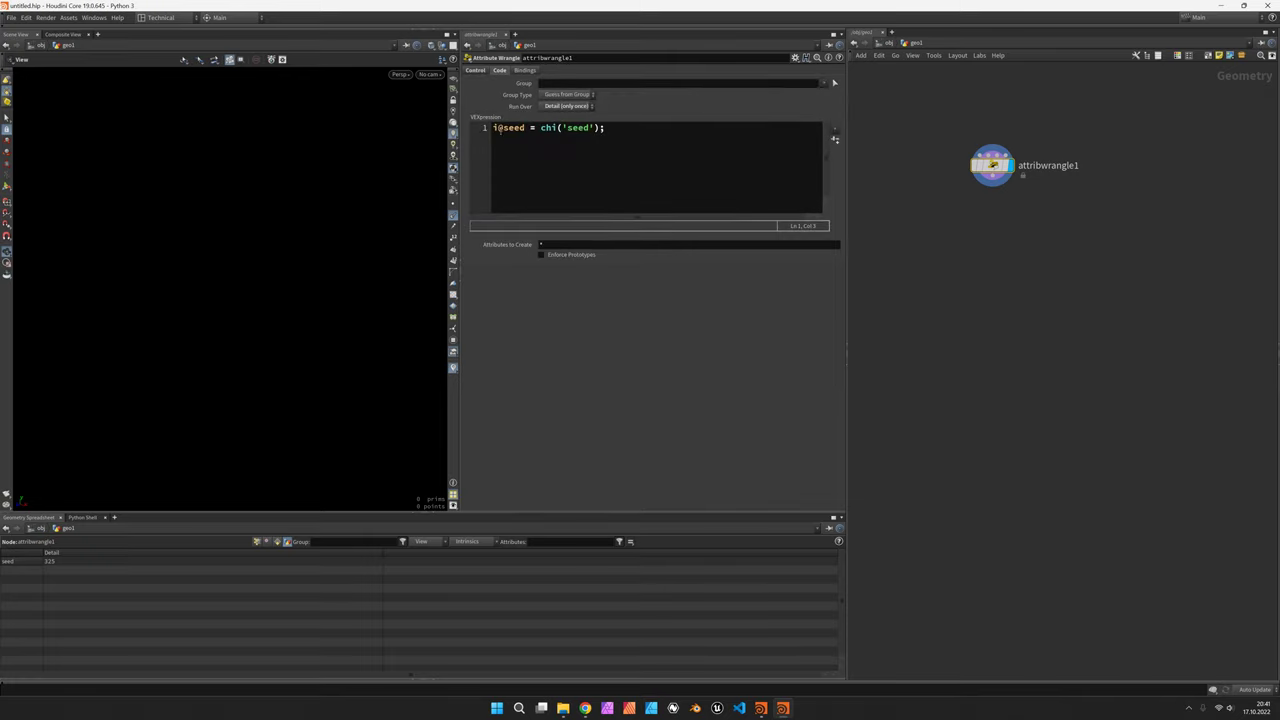
pyautogui.click(499, 128)
pyautogui.press('Delete')
# Step: Restore int seed and add for(int i = 1; i <= chi('attribute'); i++){ below it
pyautogui.write('nt')
pyautogui.click(700, 144)
pyautogui.press('Return')
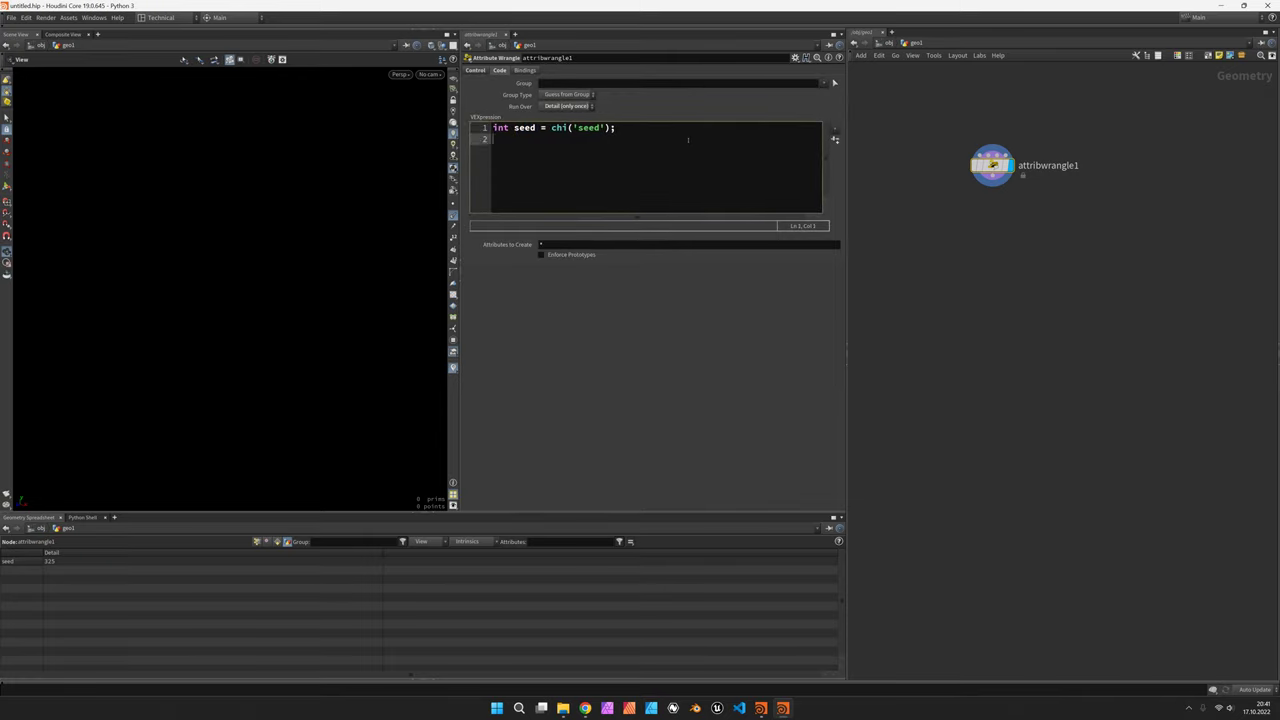
pyautogui.press('Return')
pyautogui.write('for')
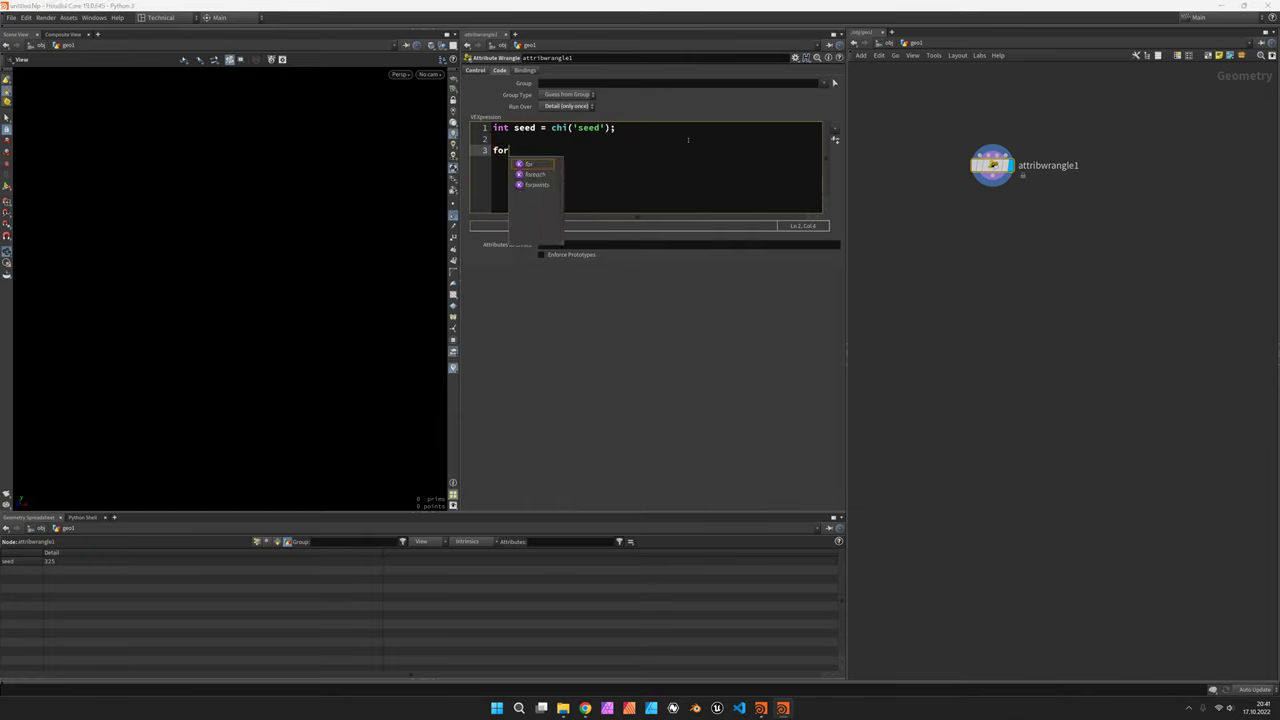
pyautogui.write('(int i = 1; i ')
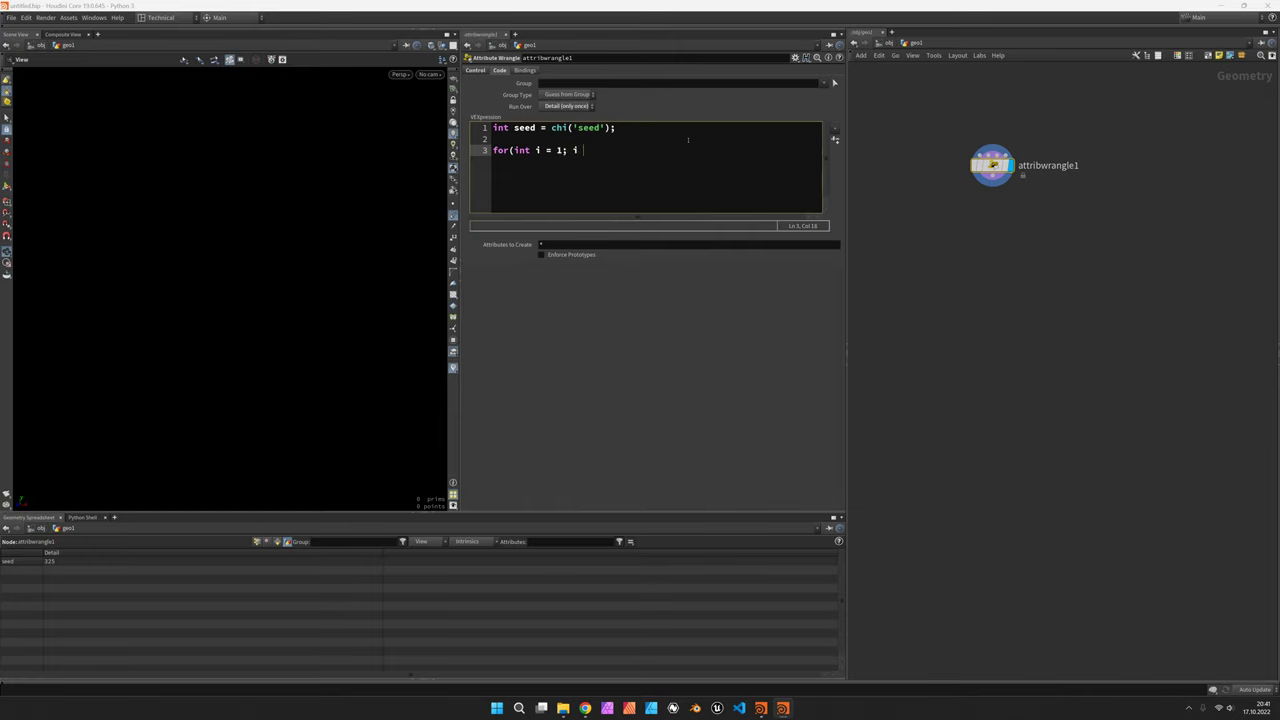
pyautogui.write('<= chi')
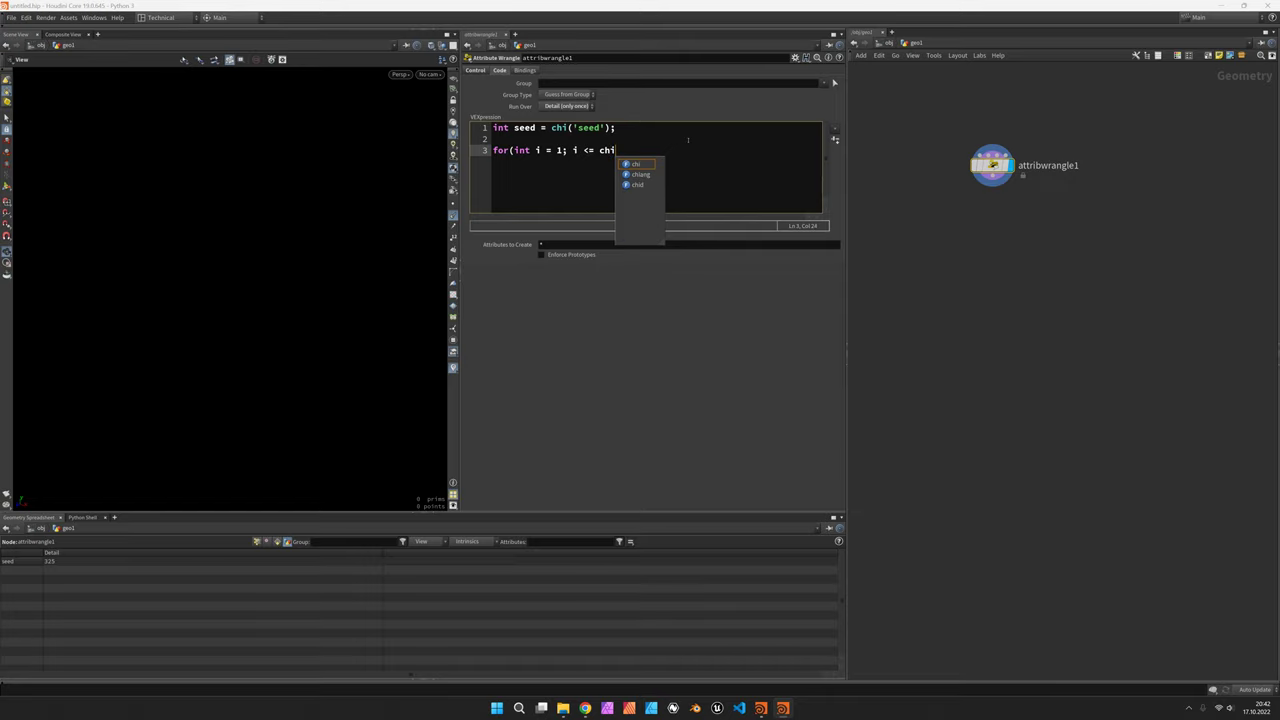
pyautogui.write("('attribute'); ")
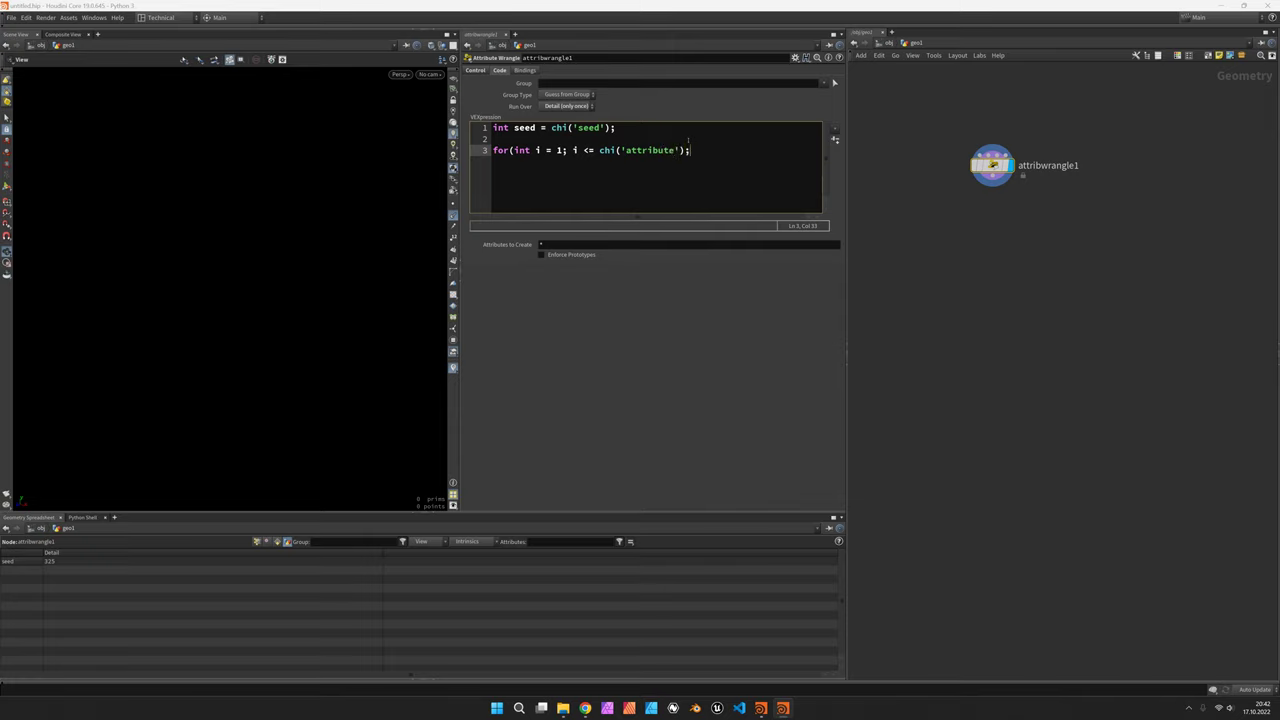
pyautogui.write('i++){')
# Step: Open the for loop's body on its own line and apply the code
pyautogui.press('Return')
pyautogui.press('Return')
pyautogui.click(692, 390)
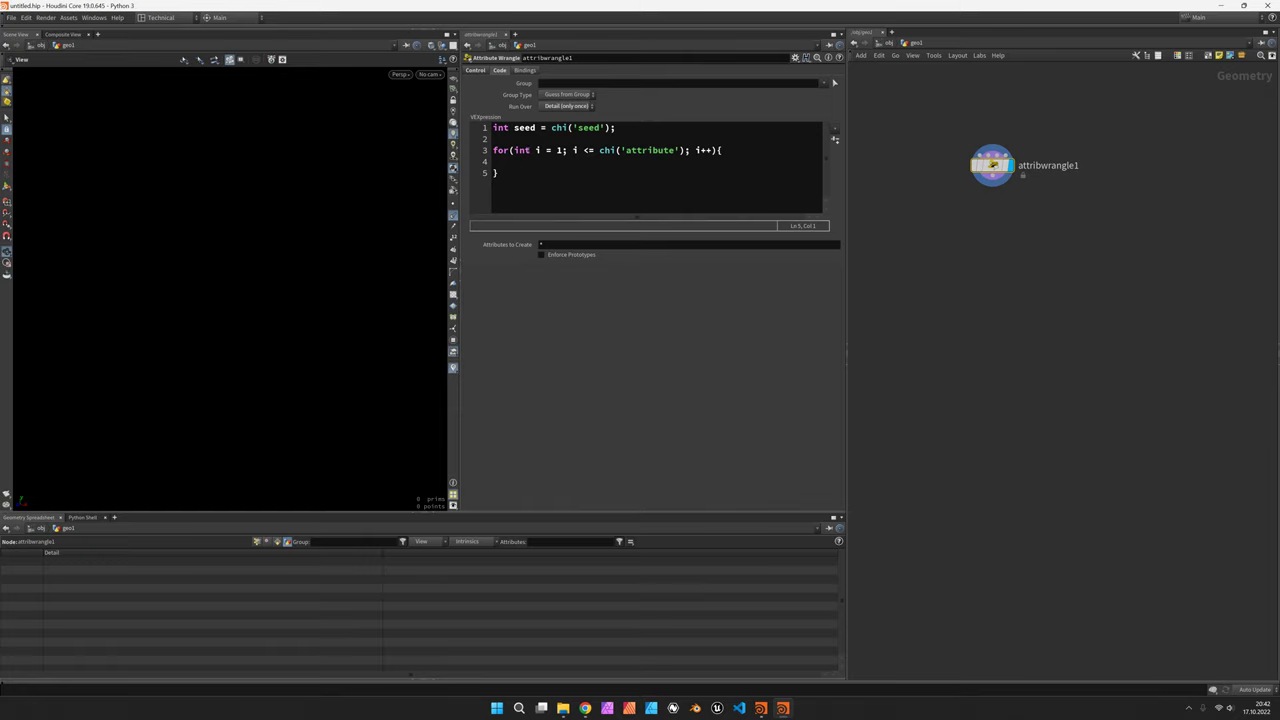
pyautogui.moveTo(533, 150)
pyautogui.mouseDown()
pyautogui.moveTo(562, 150)
pyautogui.moveTo(535, 150)
pyautogui.mouseUp()
pyautogui.click(535, 150)
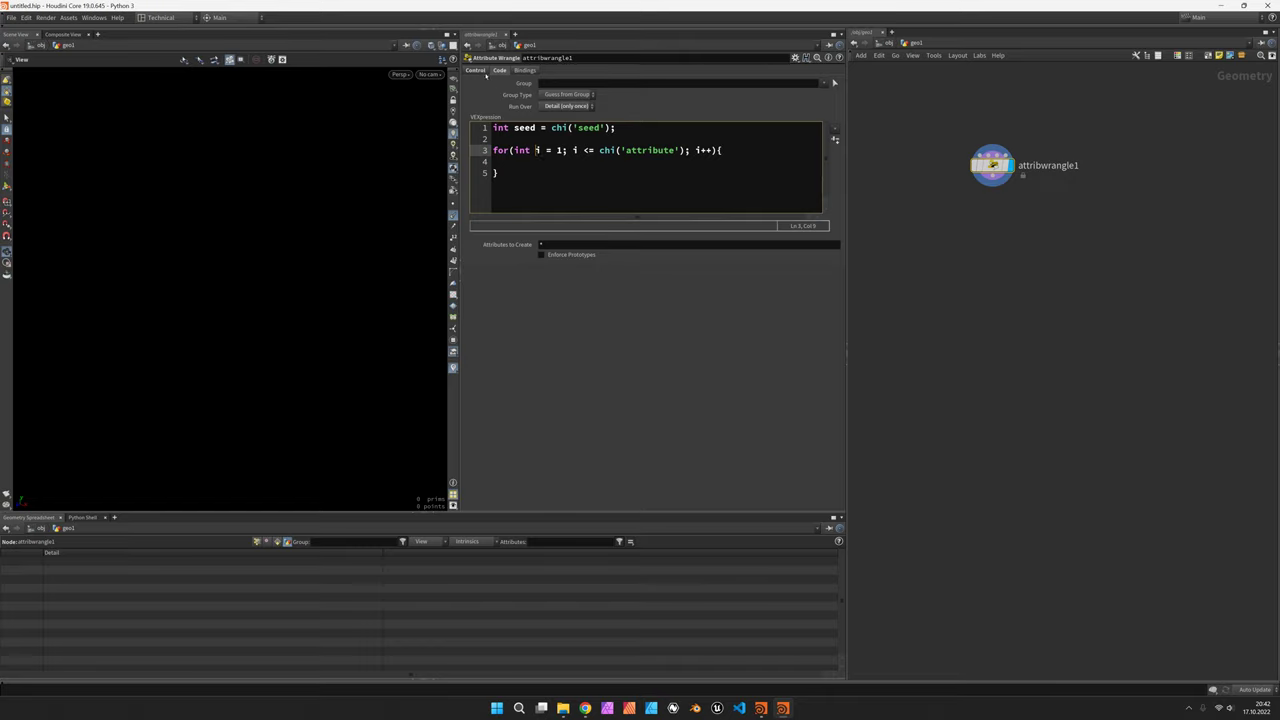
pyautogui.click(485, 72)
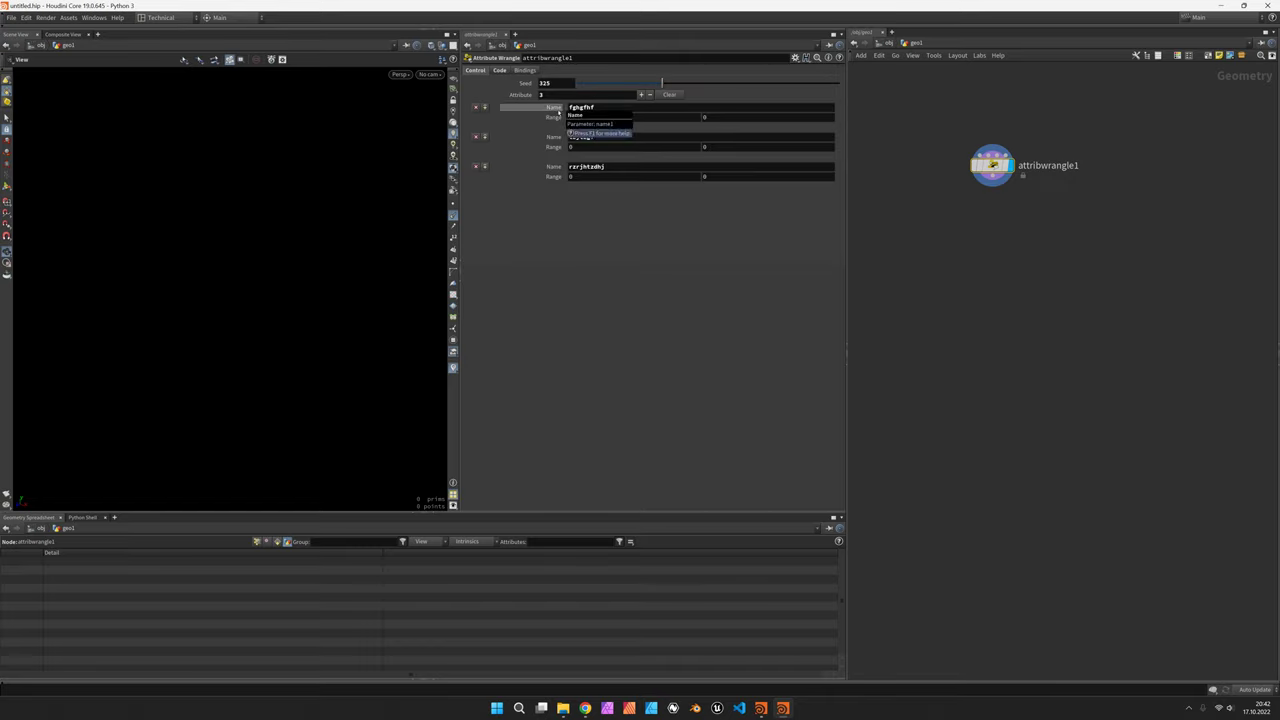
pyautogui.click(499, 70)
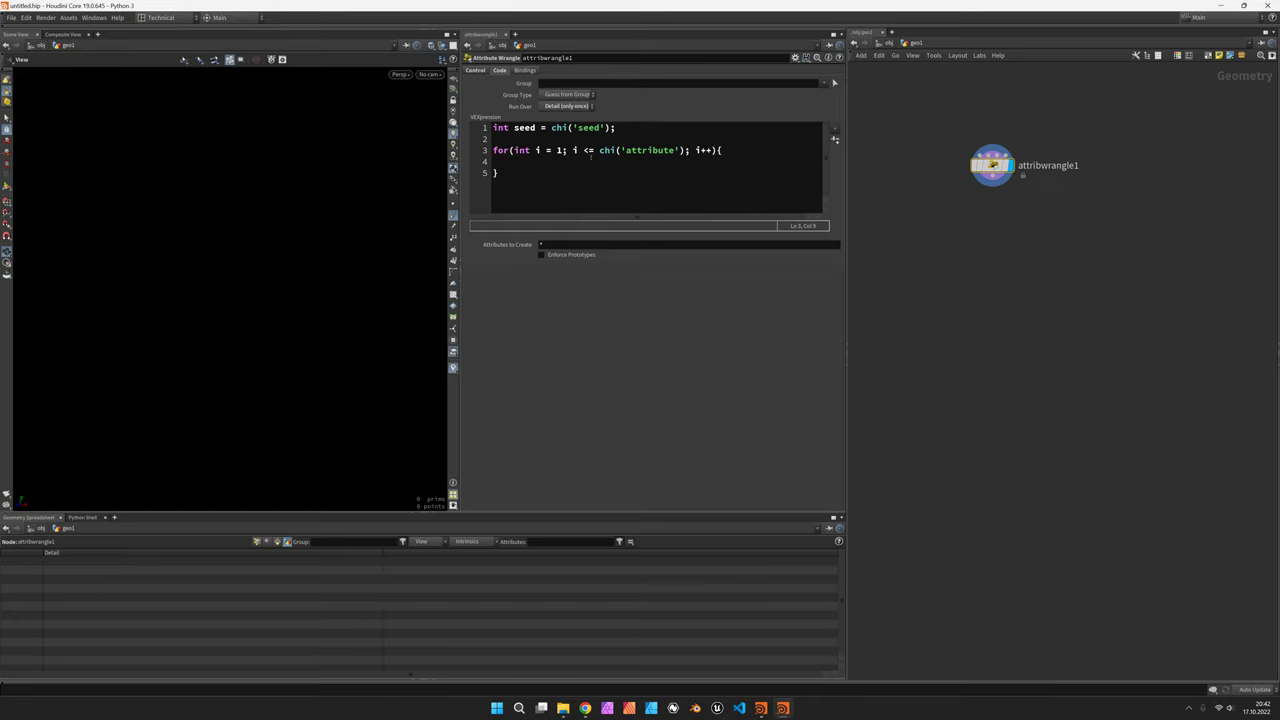
pyautogui.click(475, 70)
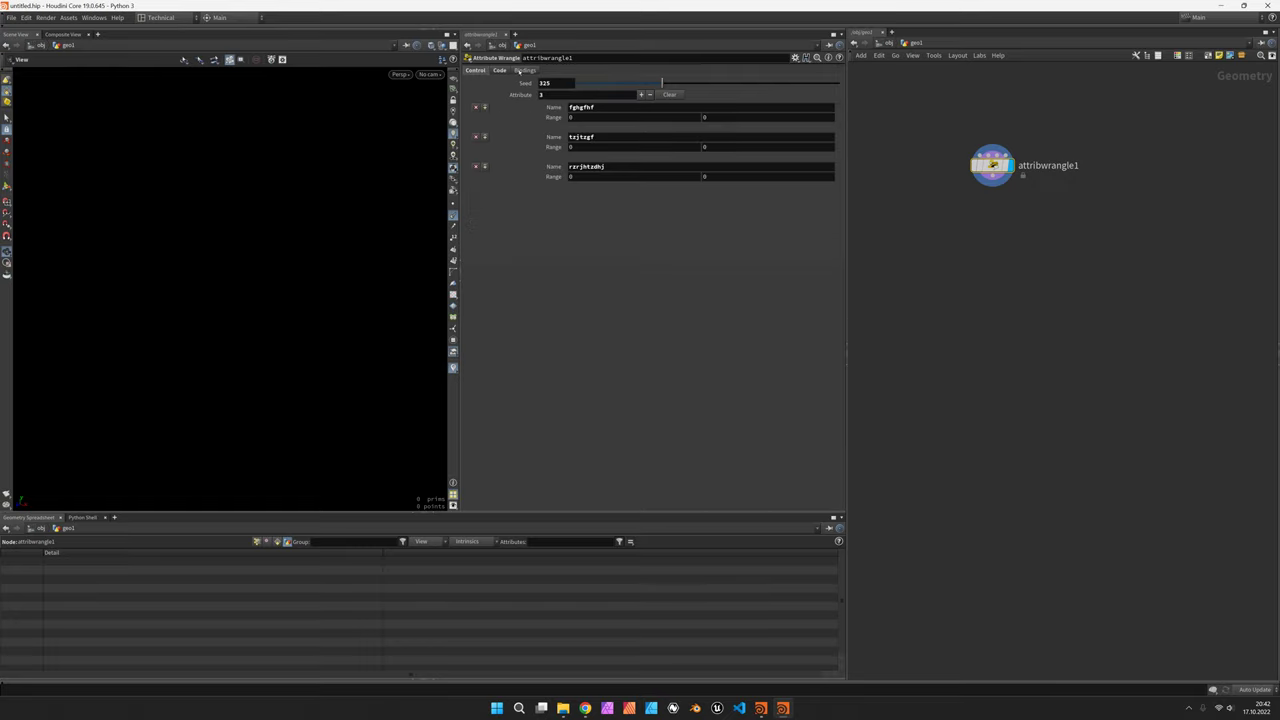
pyautogui.click(508, 70)
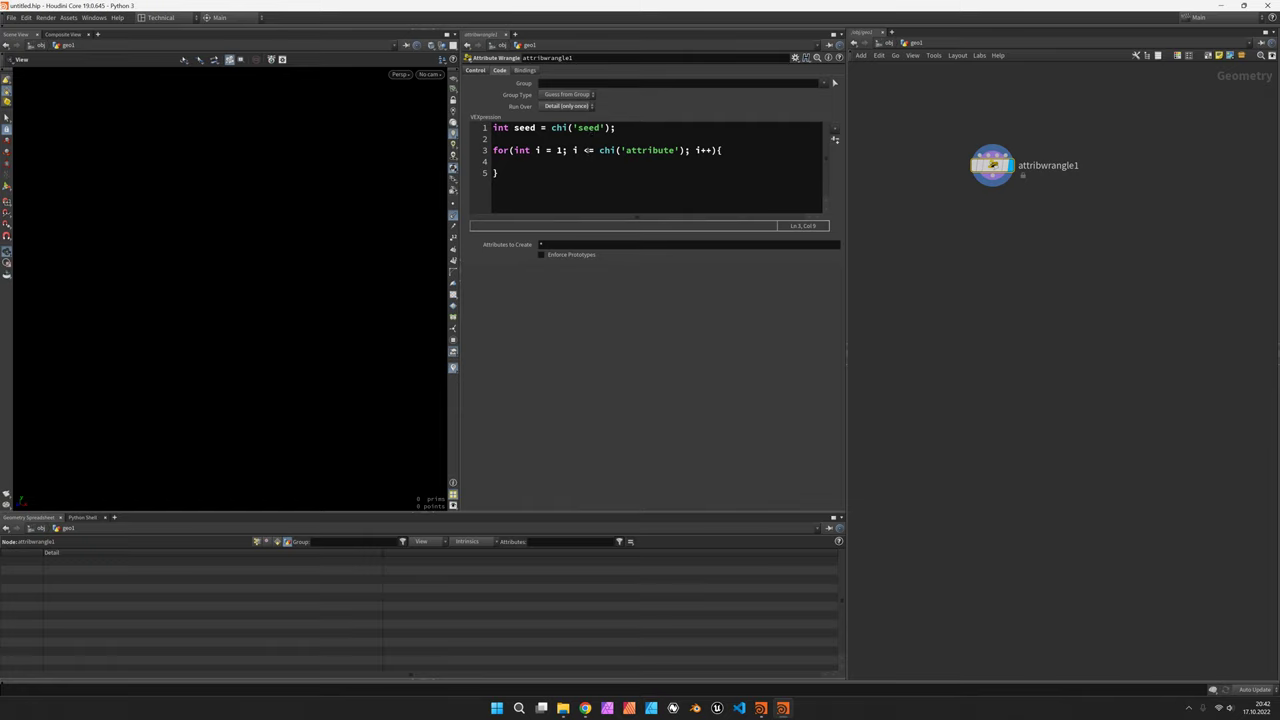
pyautogui.doubleClick(574, 150)
pyautogui.press('Right')
pyautogui.press('Right')
pyautogui.press('Right')
# Step: Raise the Attribute list to 7 entries
pyautogui.click(475, 70)
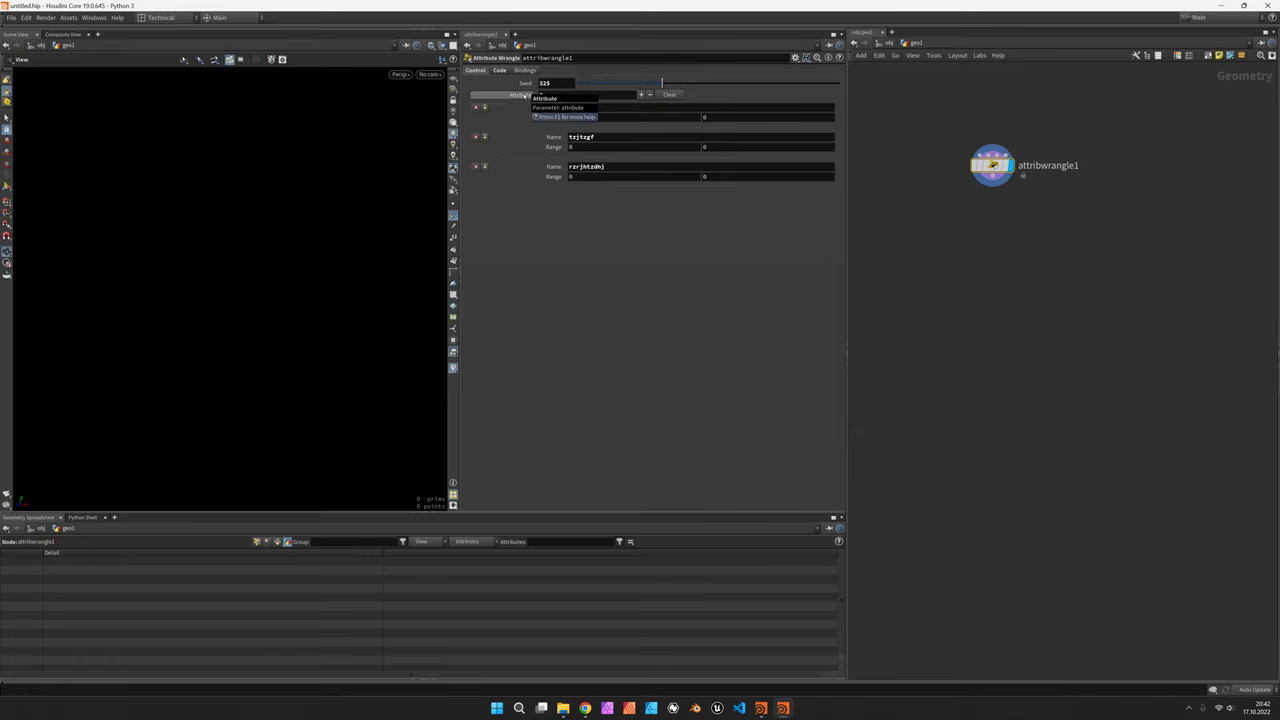
pyautogui.click(642, 94)
pyautogui.click(642, 94)
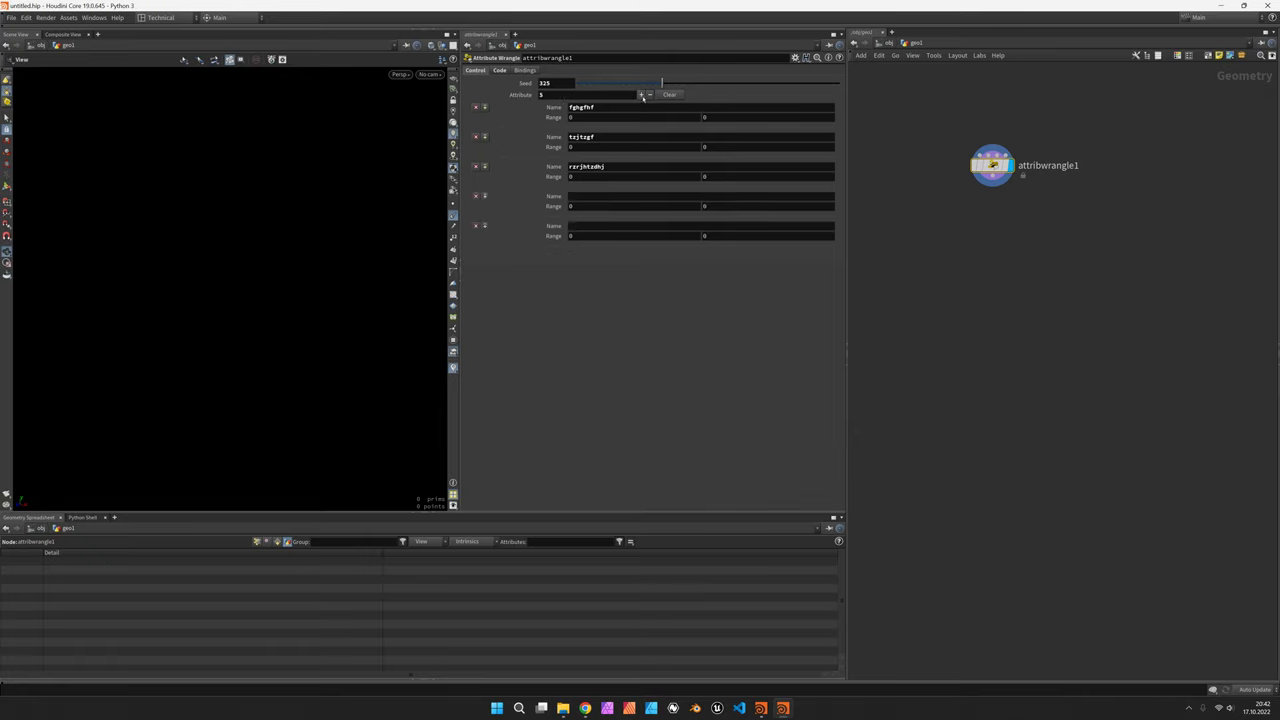
pyautogui.click(642, 94)
pyautogui.click(642, 94)
pyautogui.click(642, 94)
pyautogui.click(642, 94)
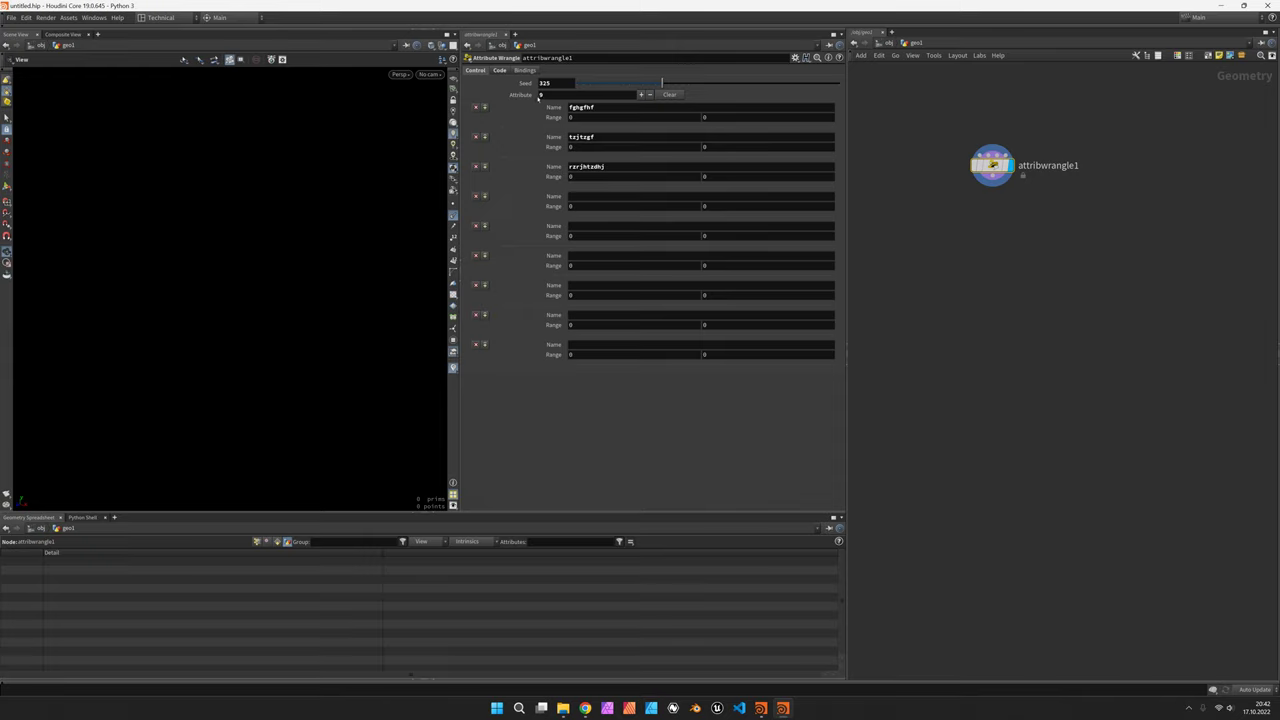
pyautogui.click(650, 94)
pyautogui.click(650, 94)
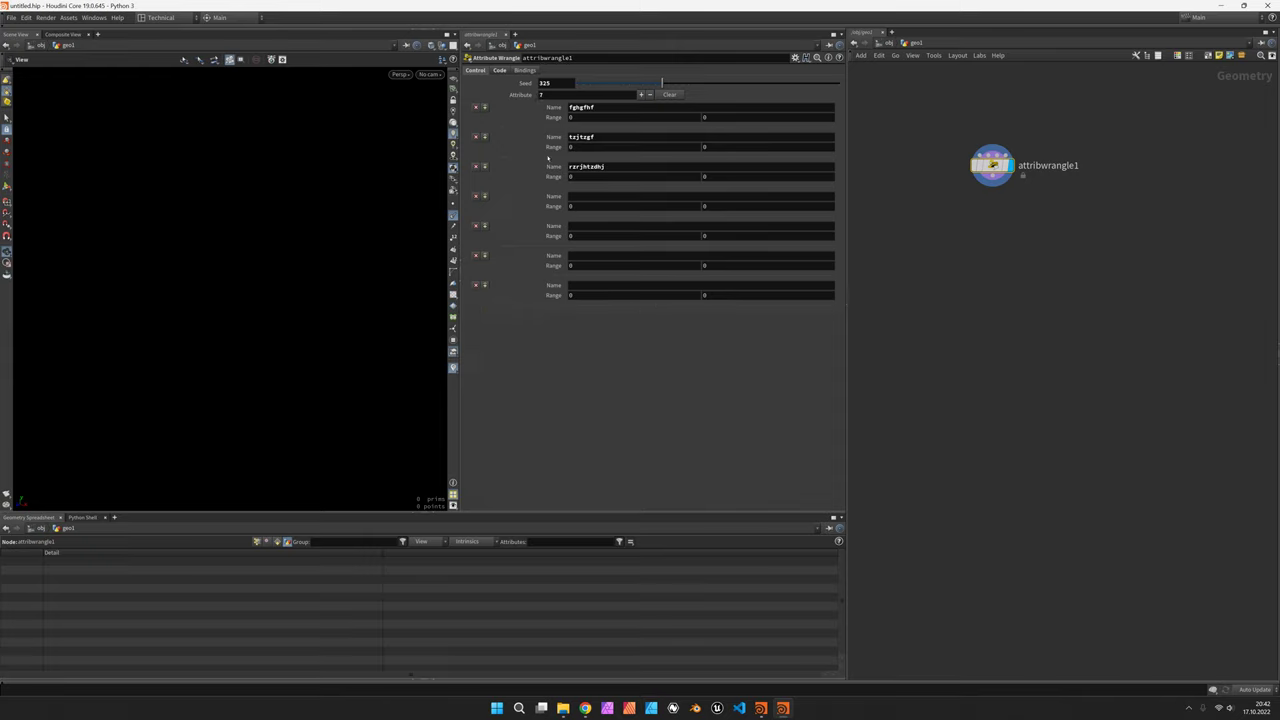
# Step: In the loop body, declare num = itoa(i), name = chs('name' + num) and range = chu('range' + num)
pyautogui.click(500, 71)
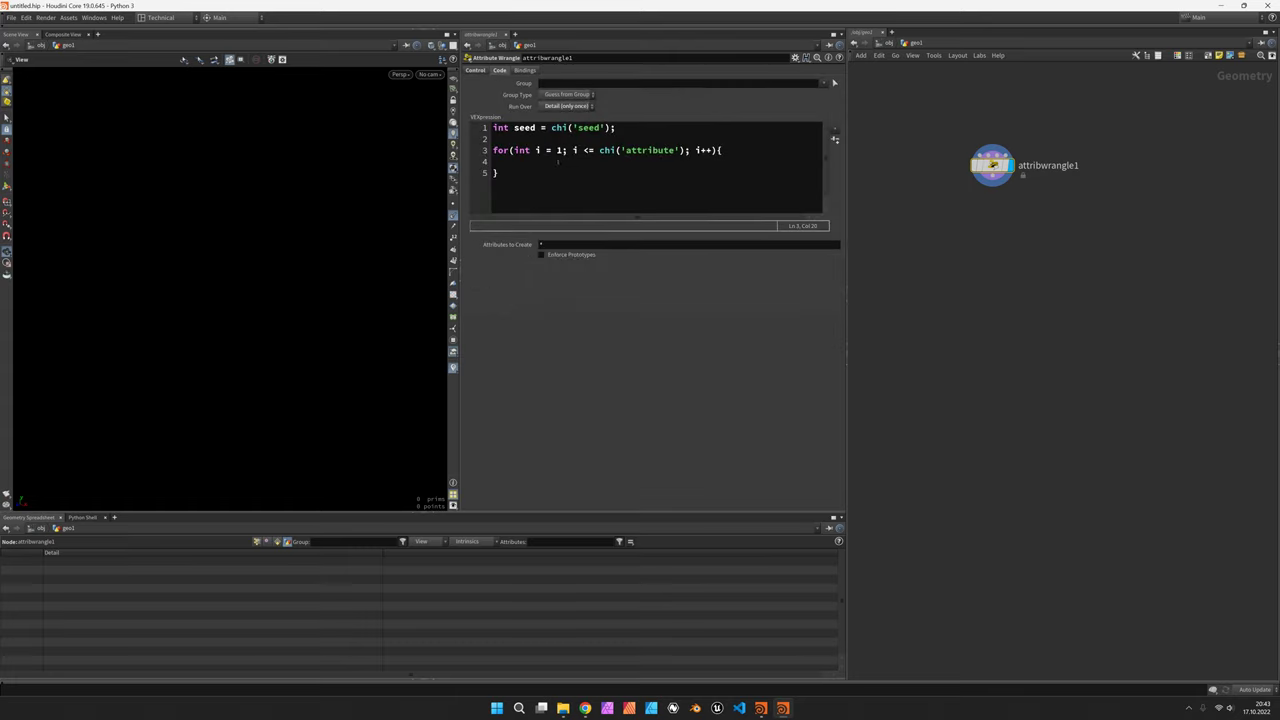
pyautogui.click(554, 162)
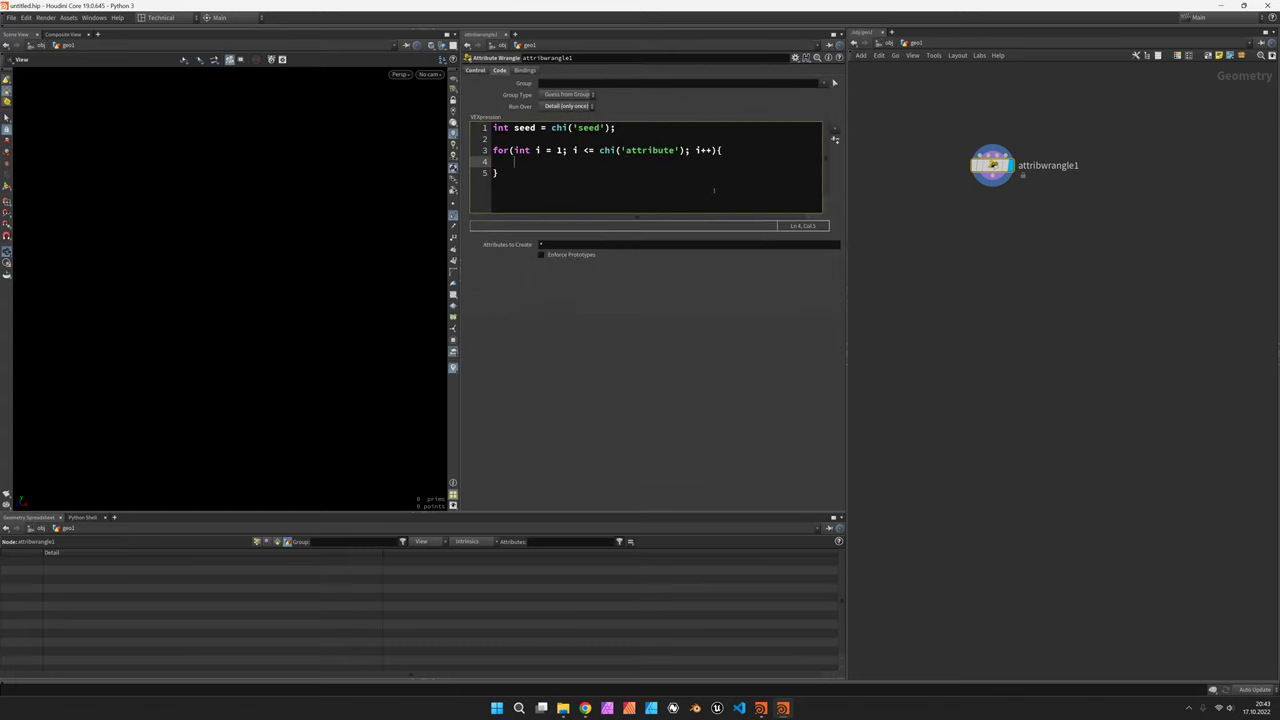
pyautogui.write('string n')
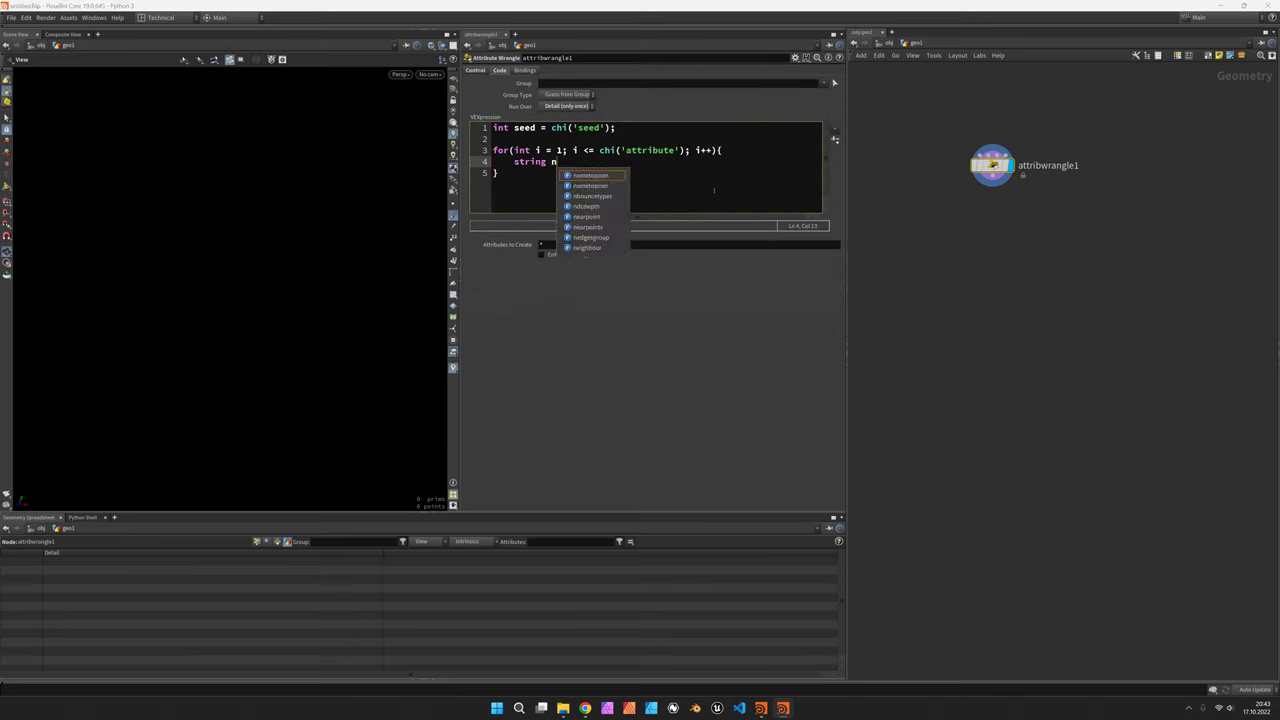
pyautogui.write('um = ')
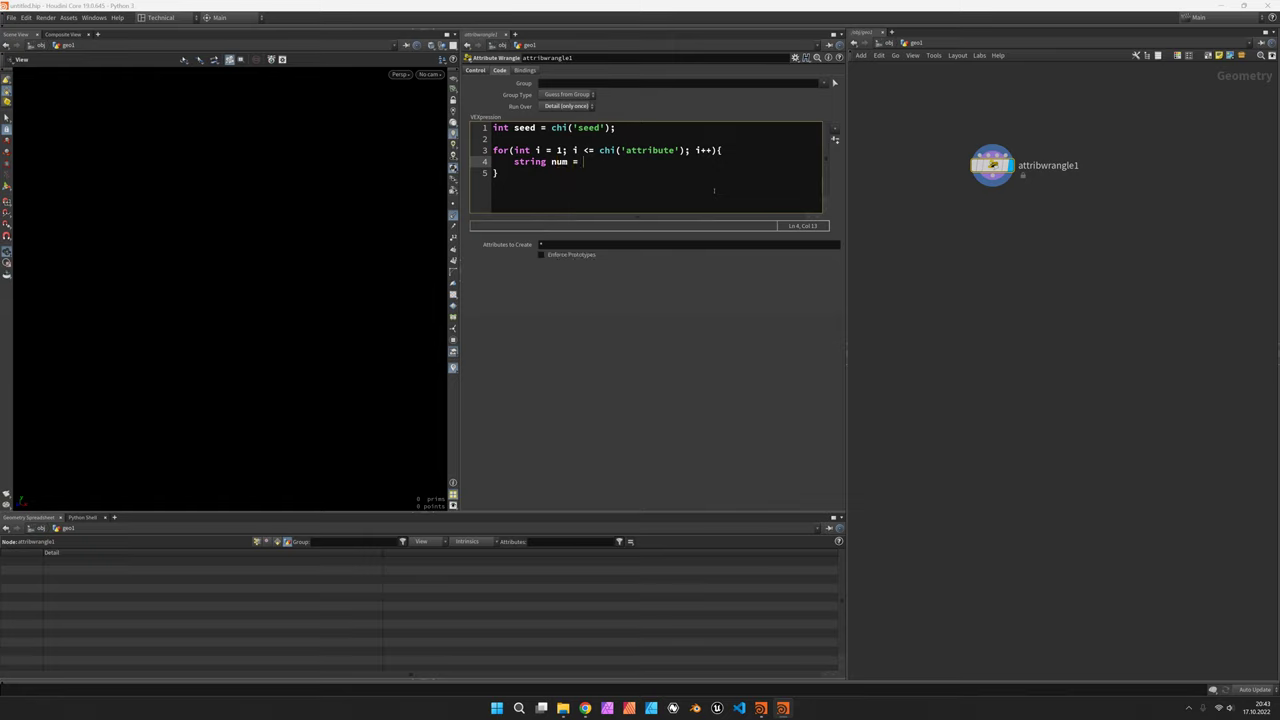
pyautogui.write('itoa')
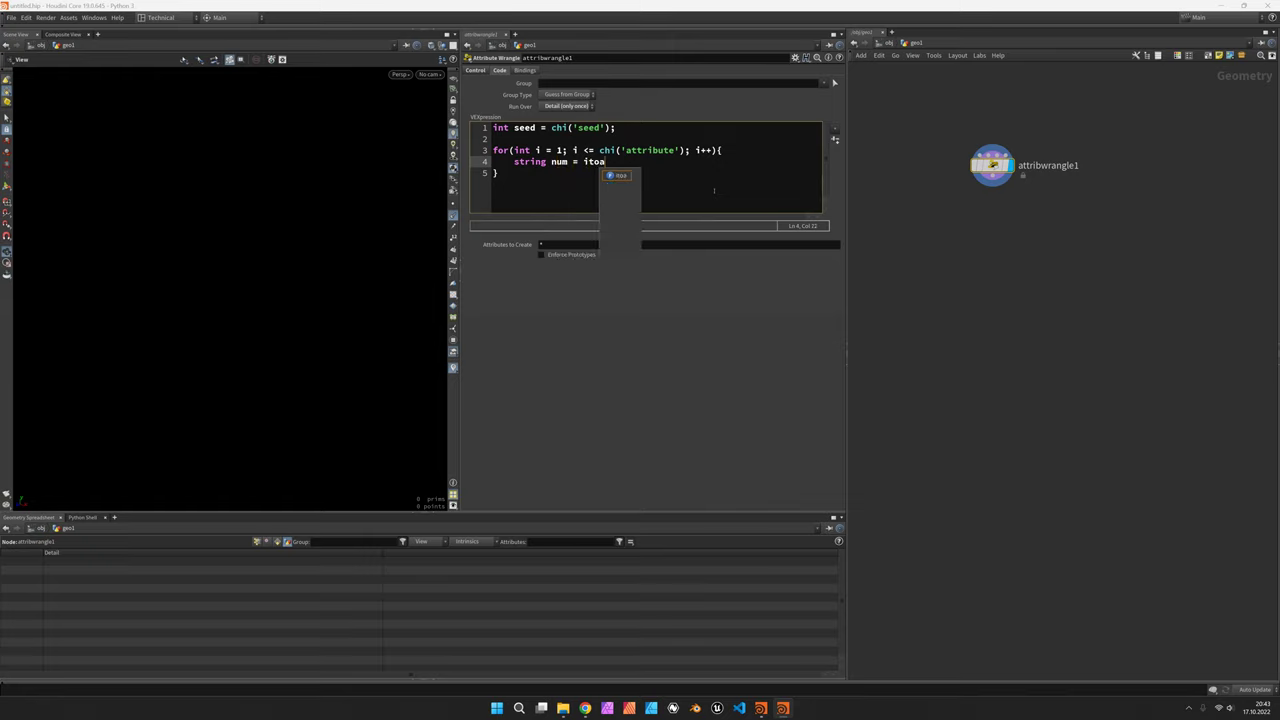
pyautogui.write('(')
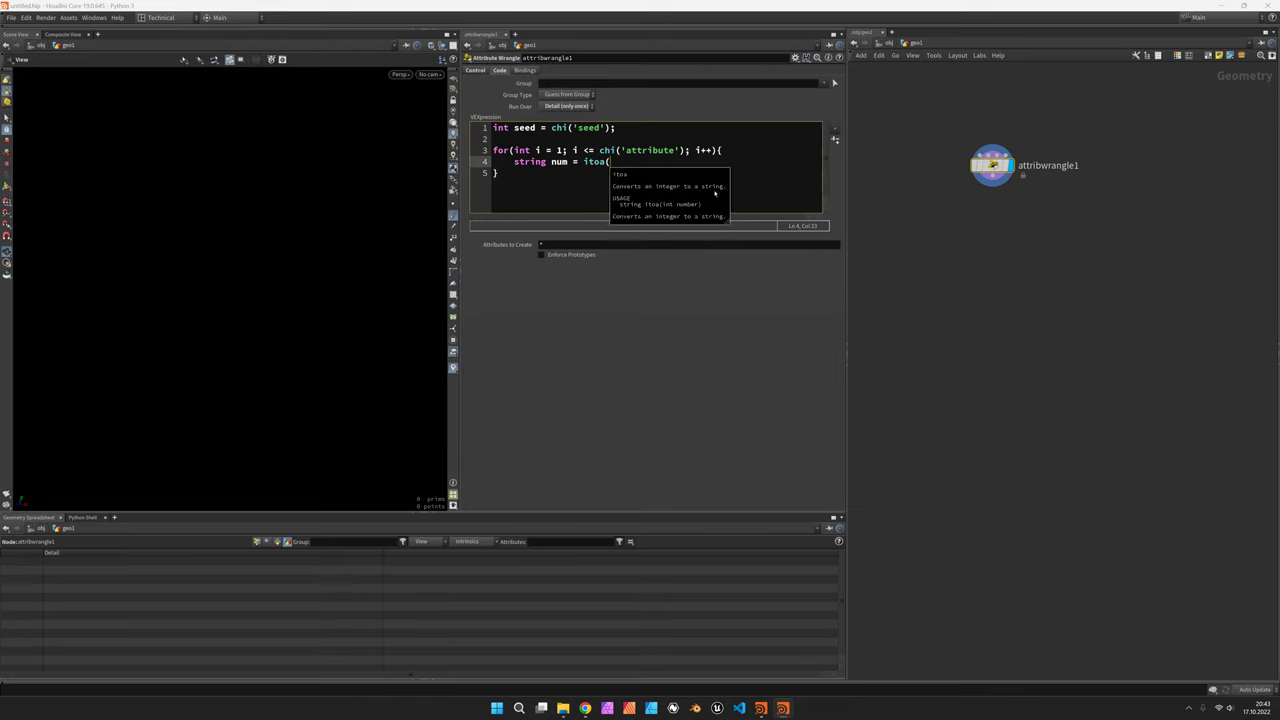
pyautogui.write('num)')
pyautogui.press('BackSpace')
pyautogui.press('BackSpace')
pyautogui.press('BackSpace')
pyautogui.press('BackSpace')
pyautogui.write('i);')
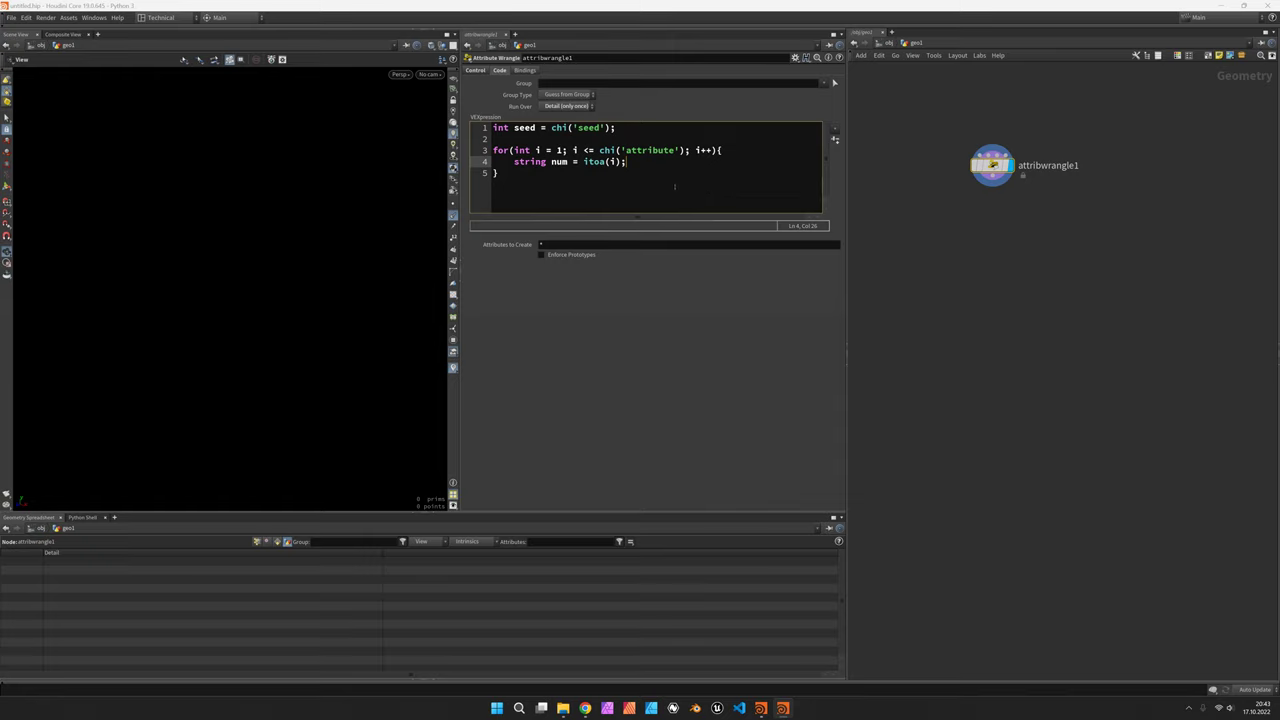
pyautogui.press('Return')
pyautogui.write('string name = chs(')
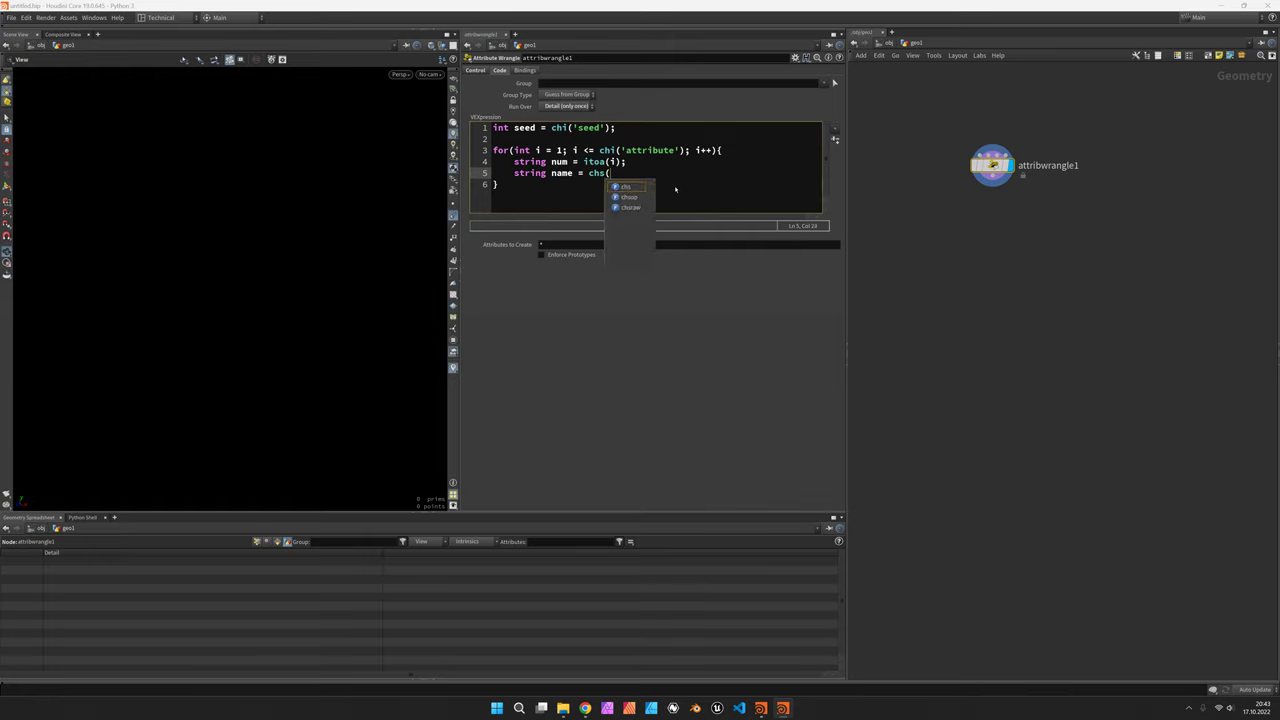
pyautogui.write("'name")
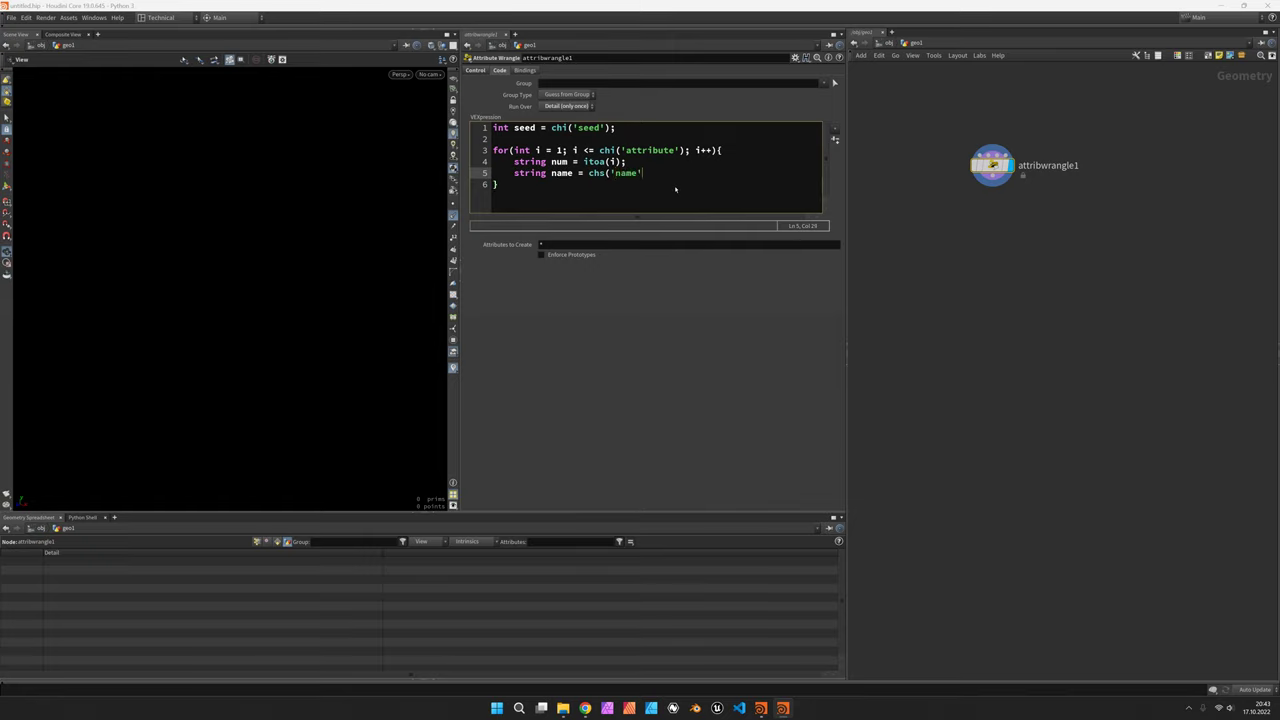
pyautogui.write("' + num);")
pyautogui.press('Return')
pyautogui.write('vector')
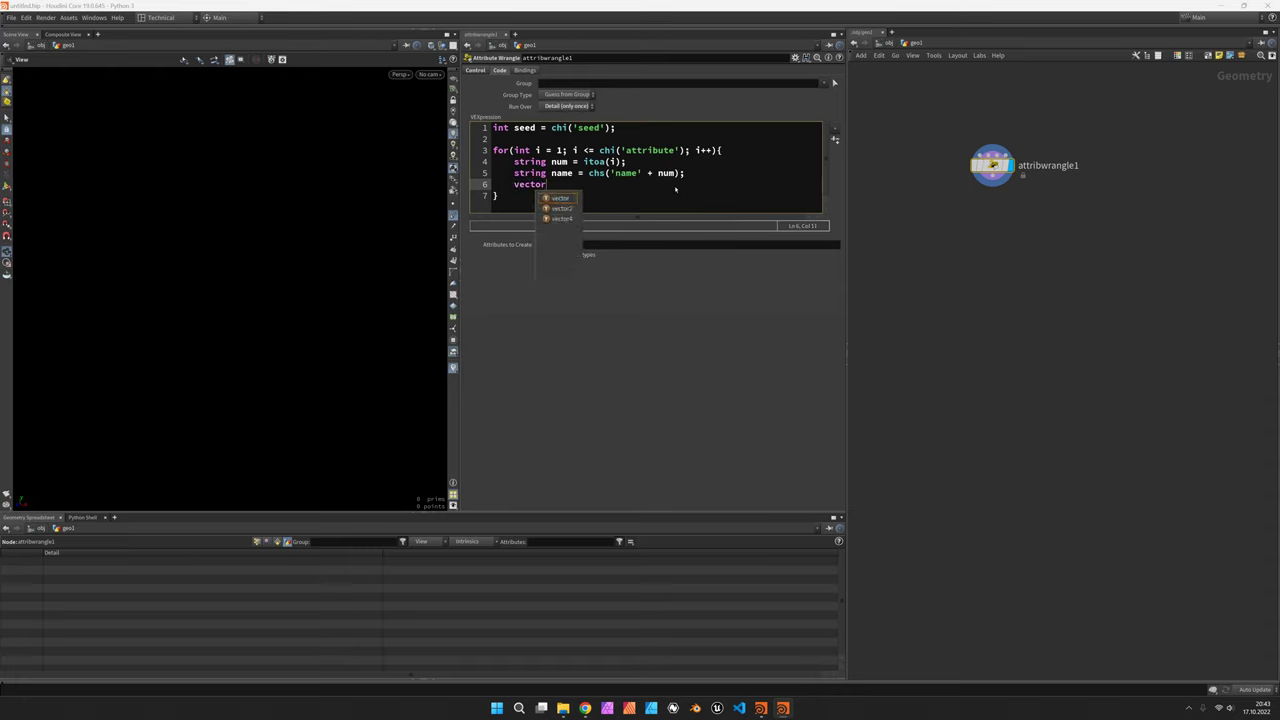
pyautogui.write('2 range')
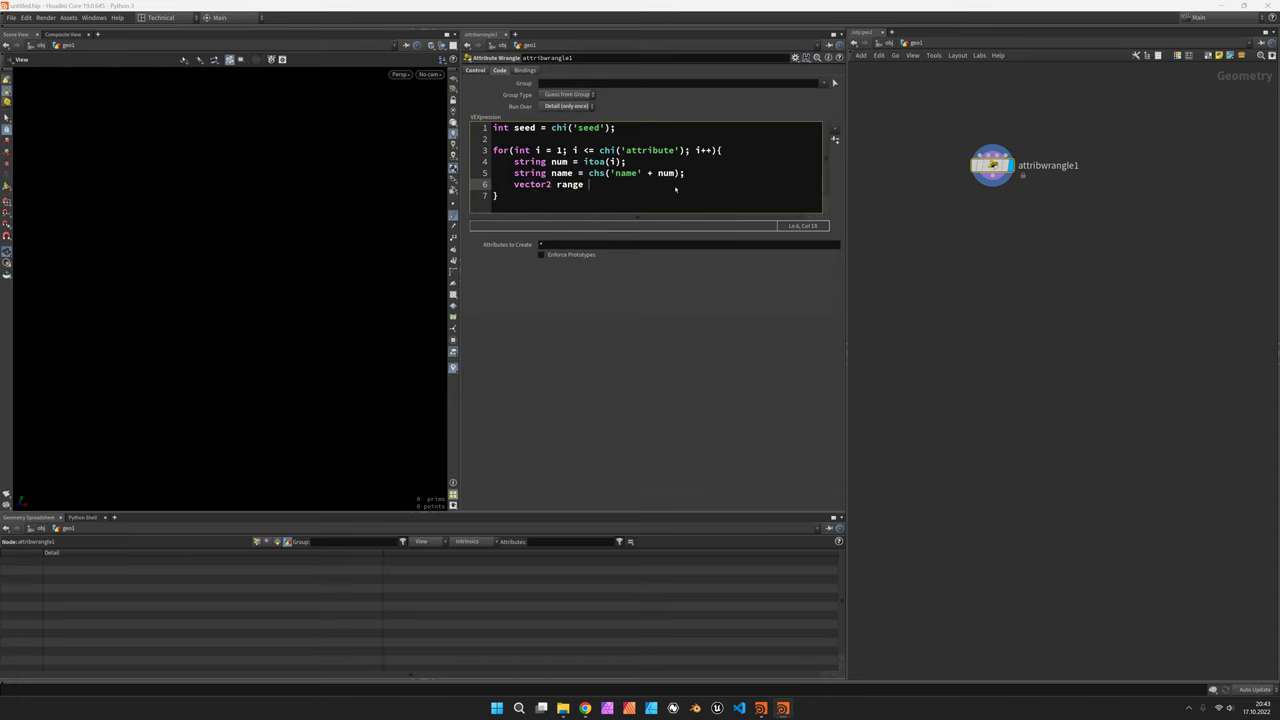
pyautogui.write(" = chu('range' + num);")
# Step: Set the first entry's range maximum to 1 and the second entry's range to 2–5.67
pyautogui.click(475, 70)
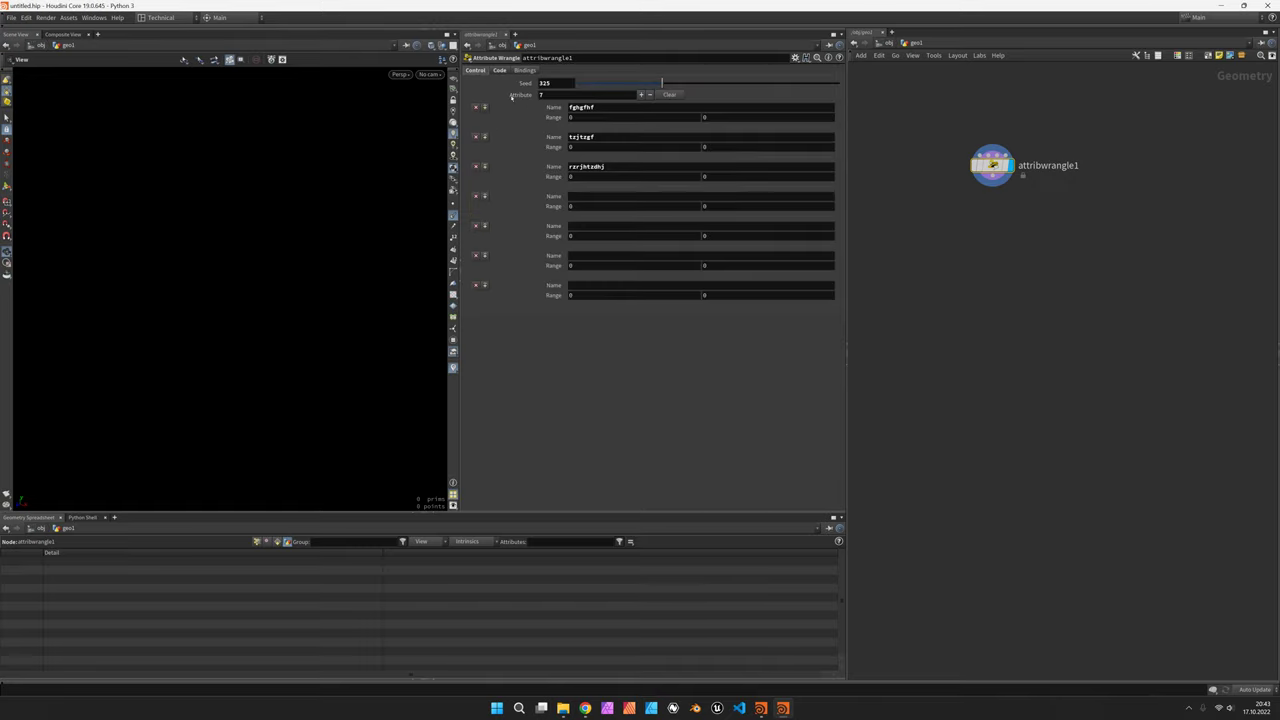
pyautogui.click(713, 118)
pyautogui.press('Tab')
pyautogui.press('Tab')
pyautogui.write('2')
pyautogui.press('Tab')
pyautogui.write('5-')
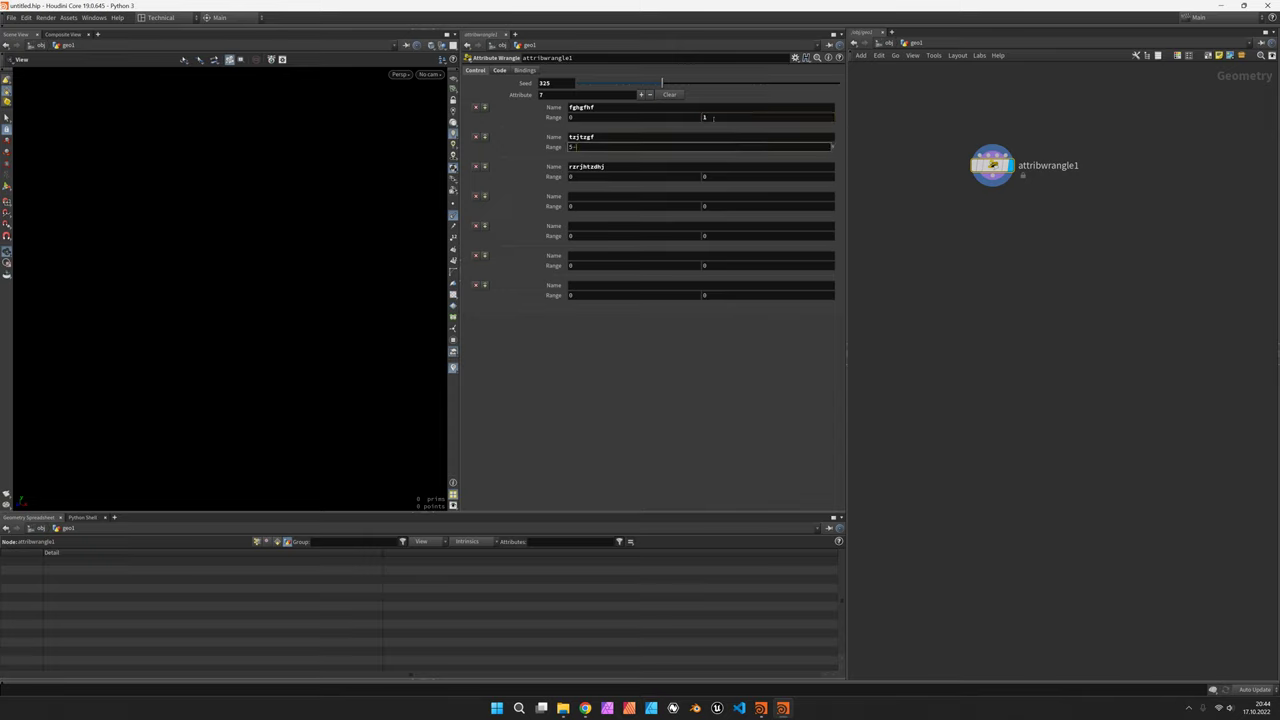
pyautogui.write('67')
pyautogui.press('Return')
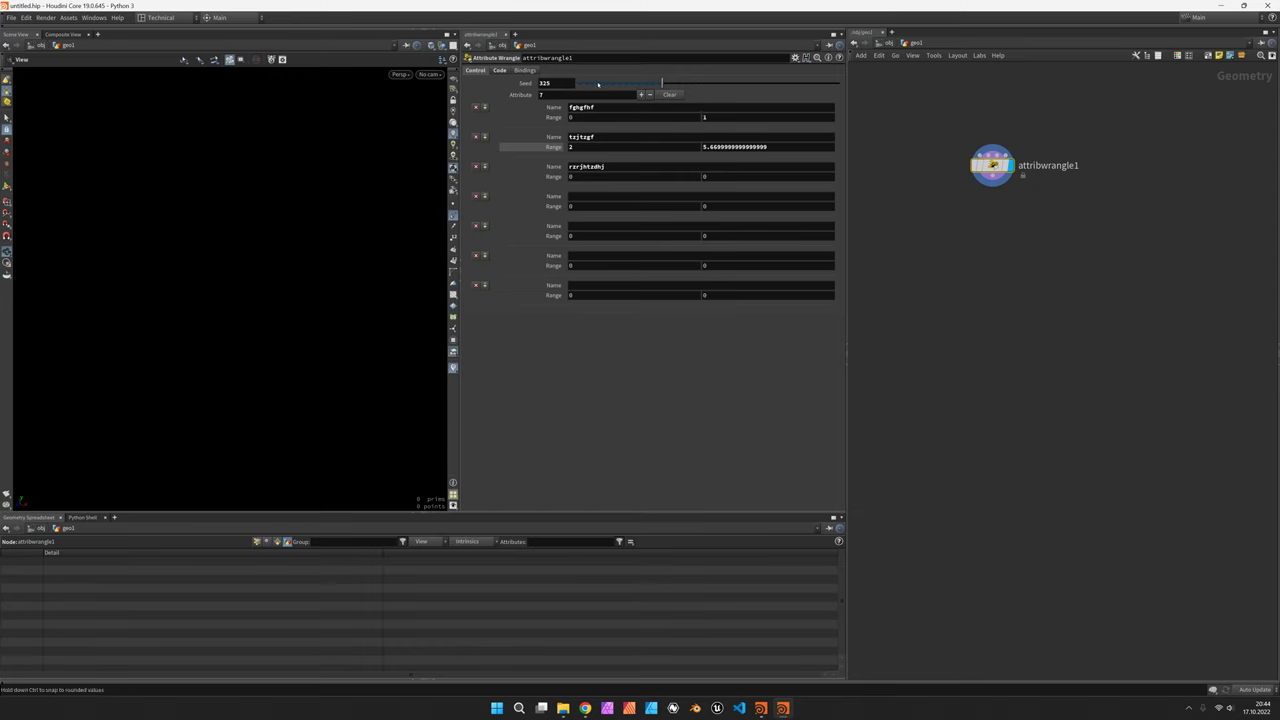
# Step: In Edit Parameter Interface, give Range a slider minimum of 0 and a second default of 1
pyautogui.click(795, 57)
pyautogui.click(805, 66)
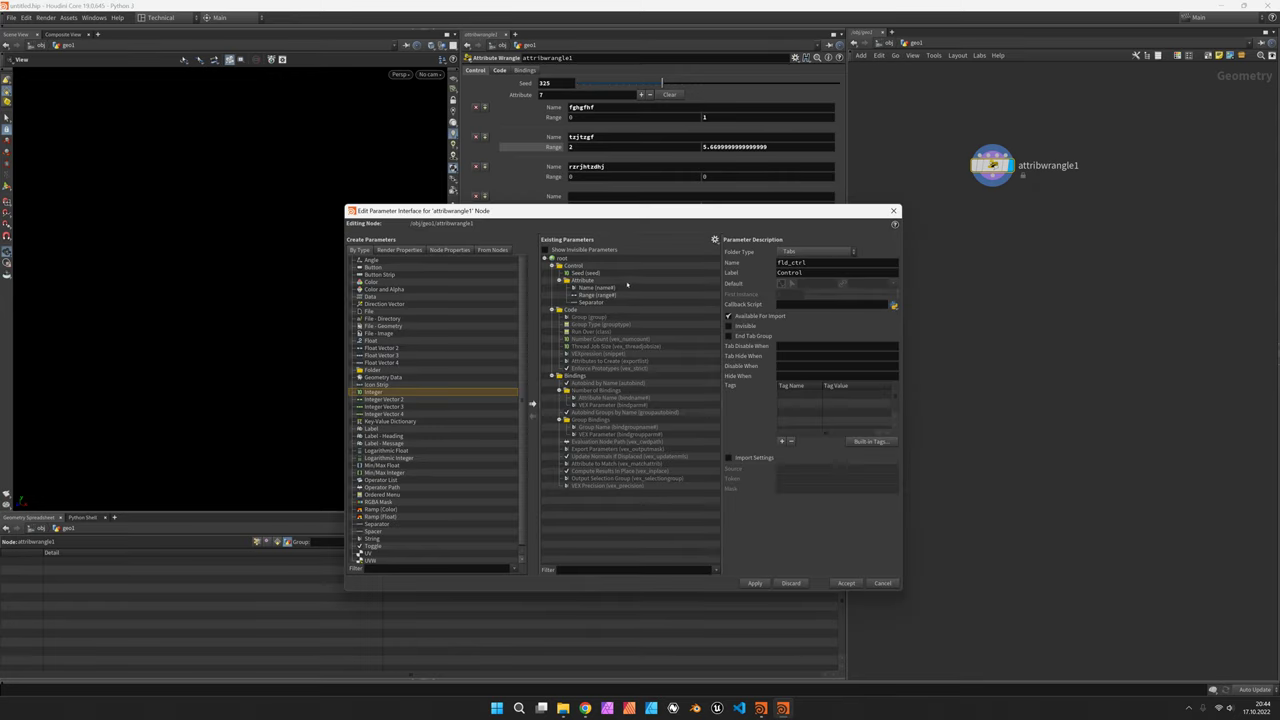
pyautogui.click(620, 296)
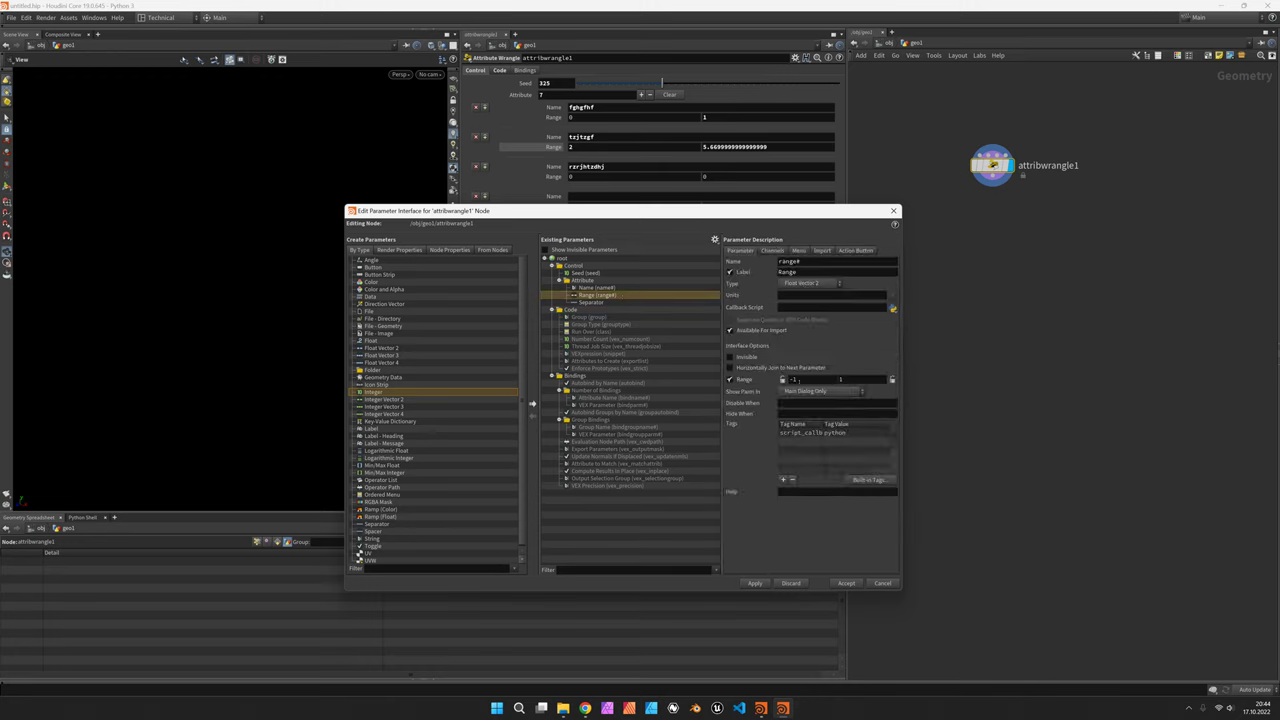
pyautogui.doubleClick(811, 379)
pyautogui.write('0')
pyautogui.click(779, 251)
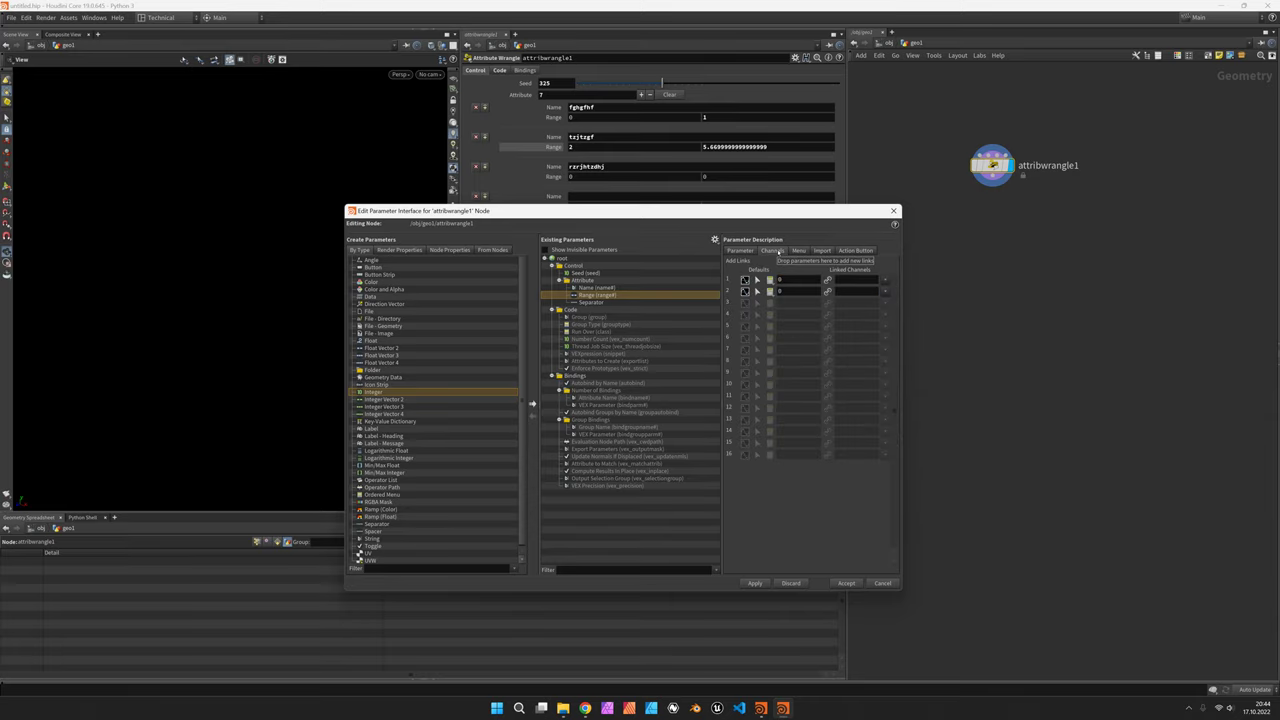
pyautogui.doubleClick(792, 291)
pyautogui.write('1')
pyautogui.click(756, 583)
# Step: Accept the interface changes and rebuild the attribute list as three fresh 0–1 entries
pyautogui.click(846, 583)
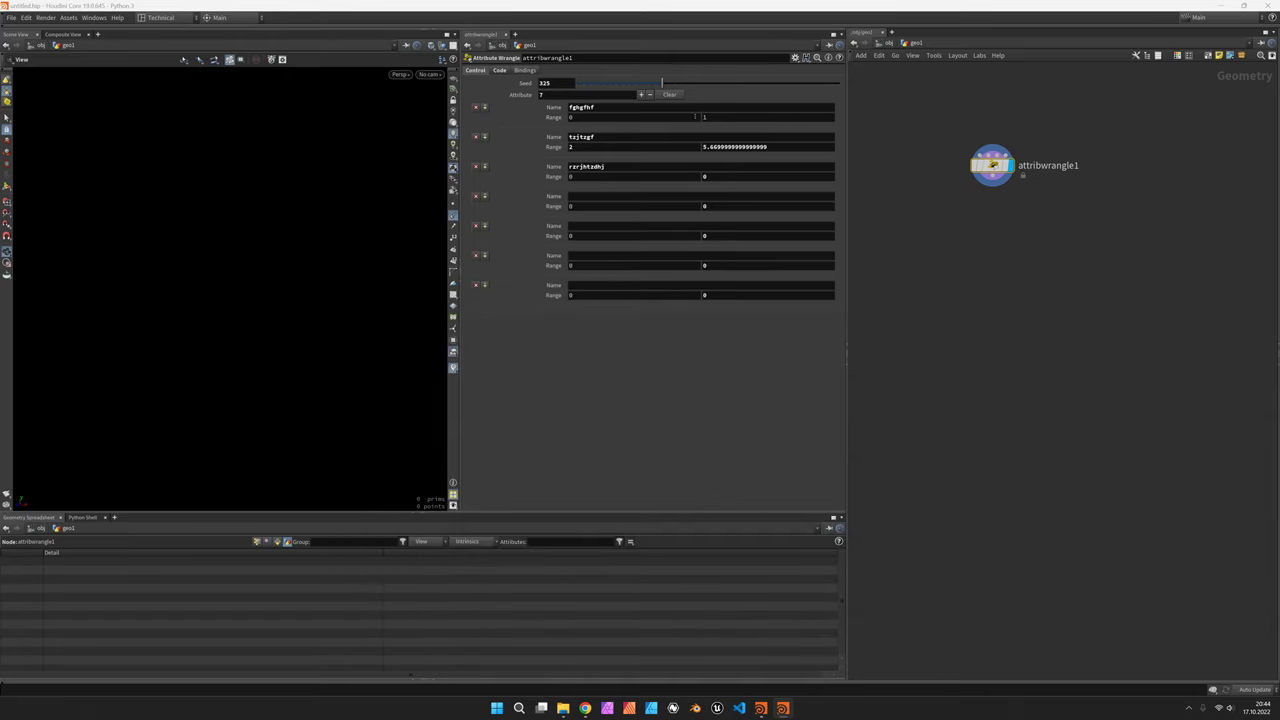
pyautogui.click(641, 94)
pyautogui.click(641, 94)
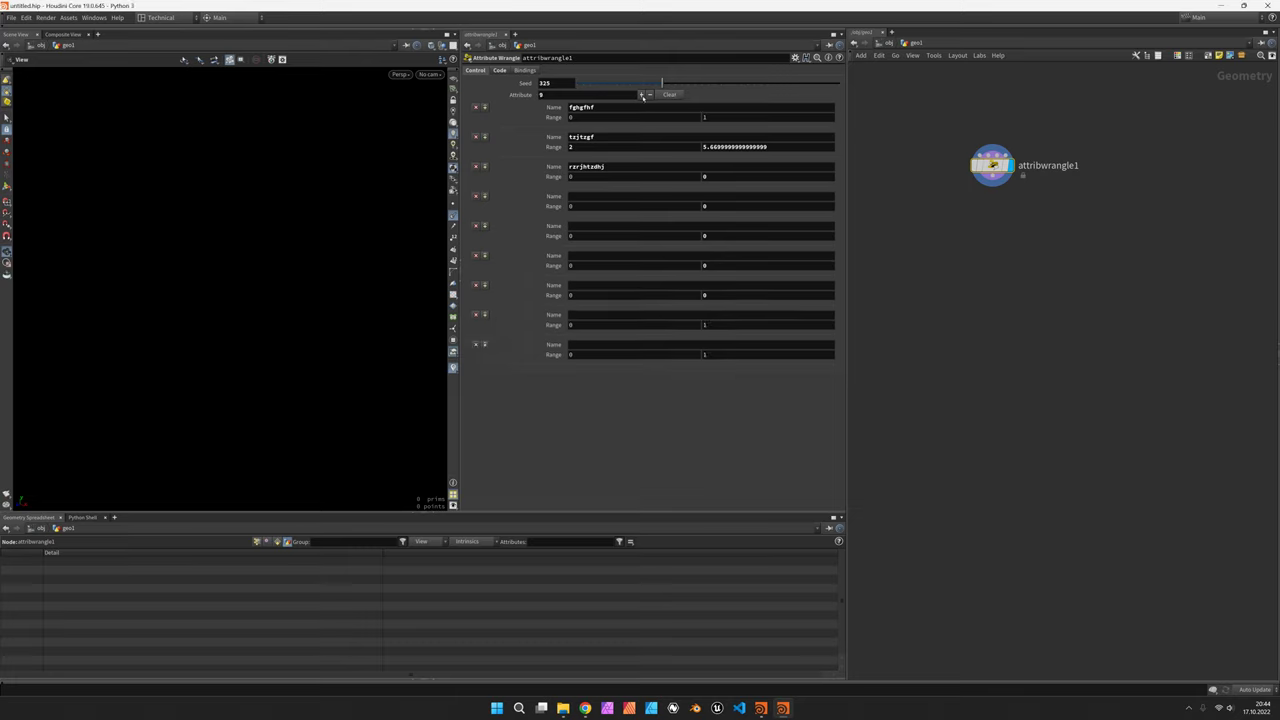
pyautogui.click(641, 94)
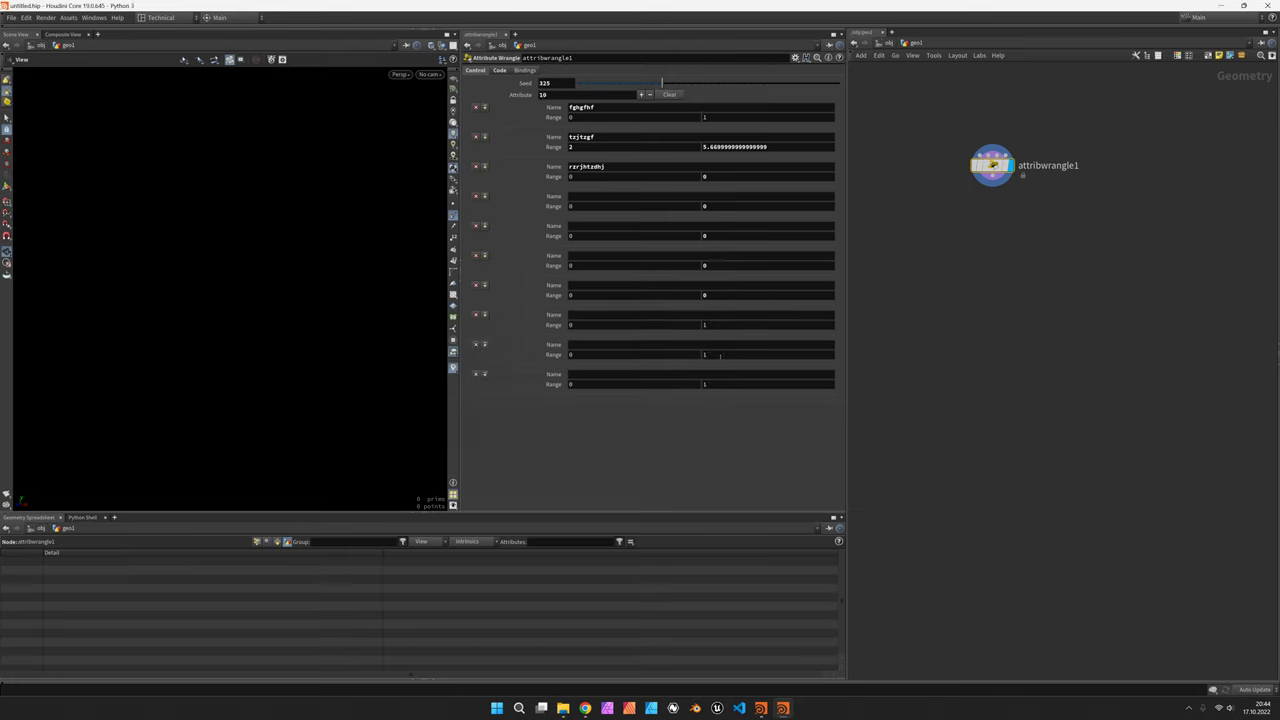
pyautogui.doubleClick(650, 94)
pyautogui.tripleClick(650, 94)
pyautogui.tripleClick(650, 94)
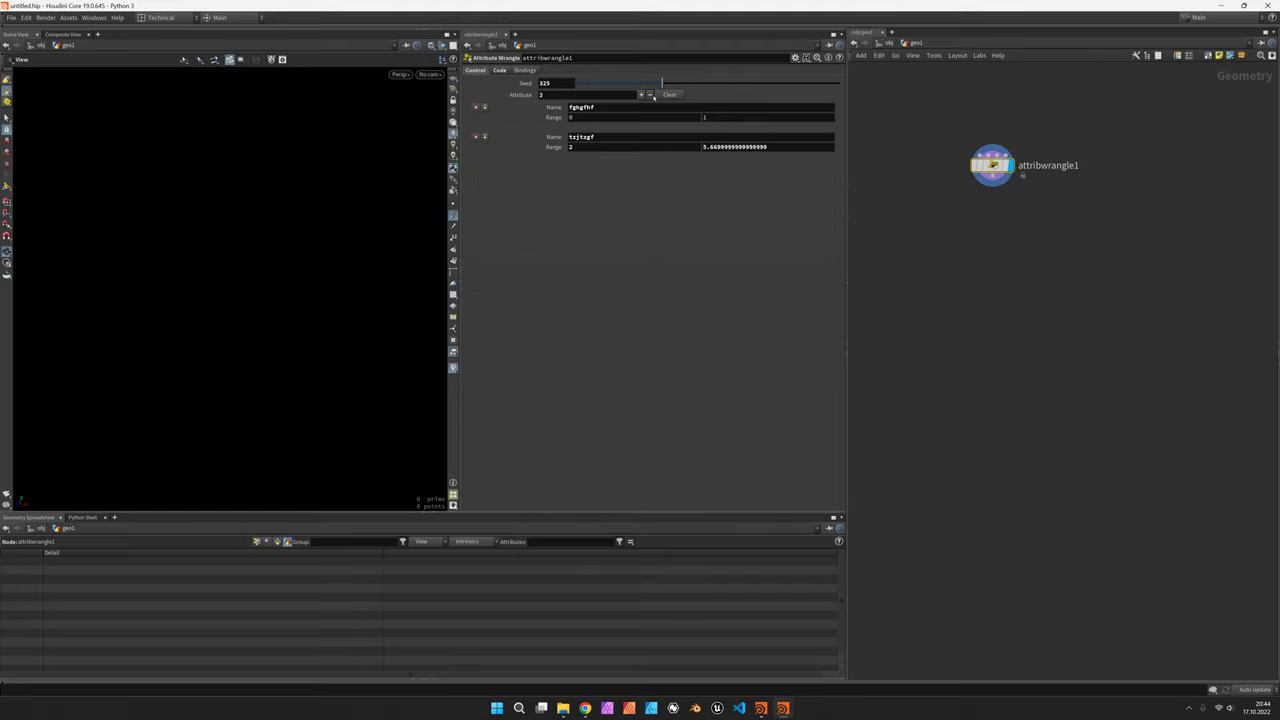
pyautogui.doubleClick(650, 94)
pyautogui.click(641, 94)
pyautogui.click(641, 94)
pyautogui.click(641, 94)
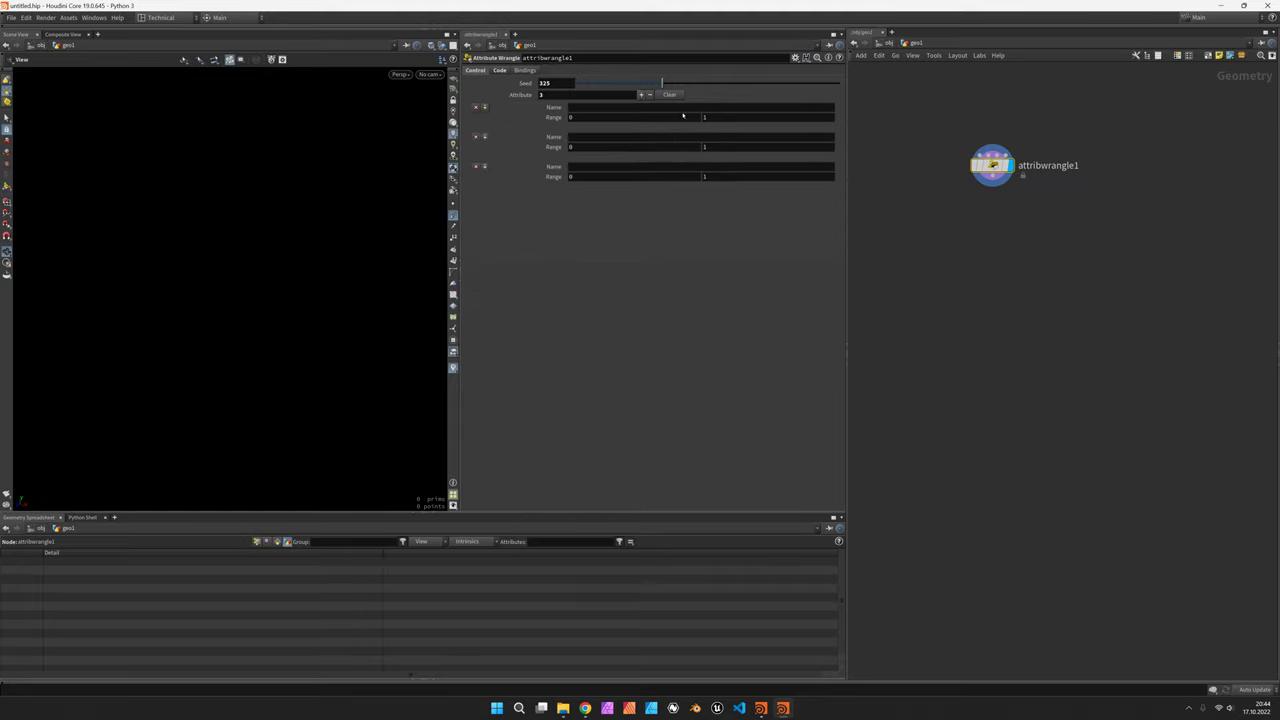
# Step: Name the three attribute entries rtzrt, tzjh and tzjhg
pyautogui.click(669, 108)
pyautogui.write('rtzrt')
pyautogui.click(615, 137)
pyautogui.write('tzjh')
pyautogui.click(612, 166)
pyautogui.write('tzjhg')
pyautogui.press('Return')
# Step: Add the line float val = fit01(rand(i, seed), range[0], range[1]); inside the loop
pyautogui.click(506, 71)
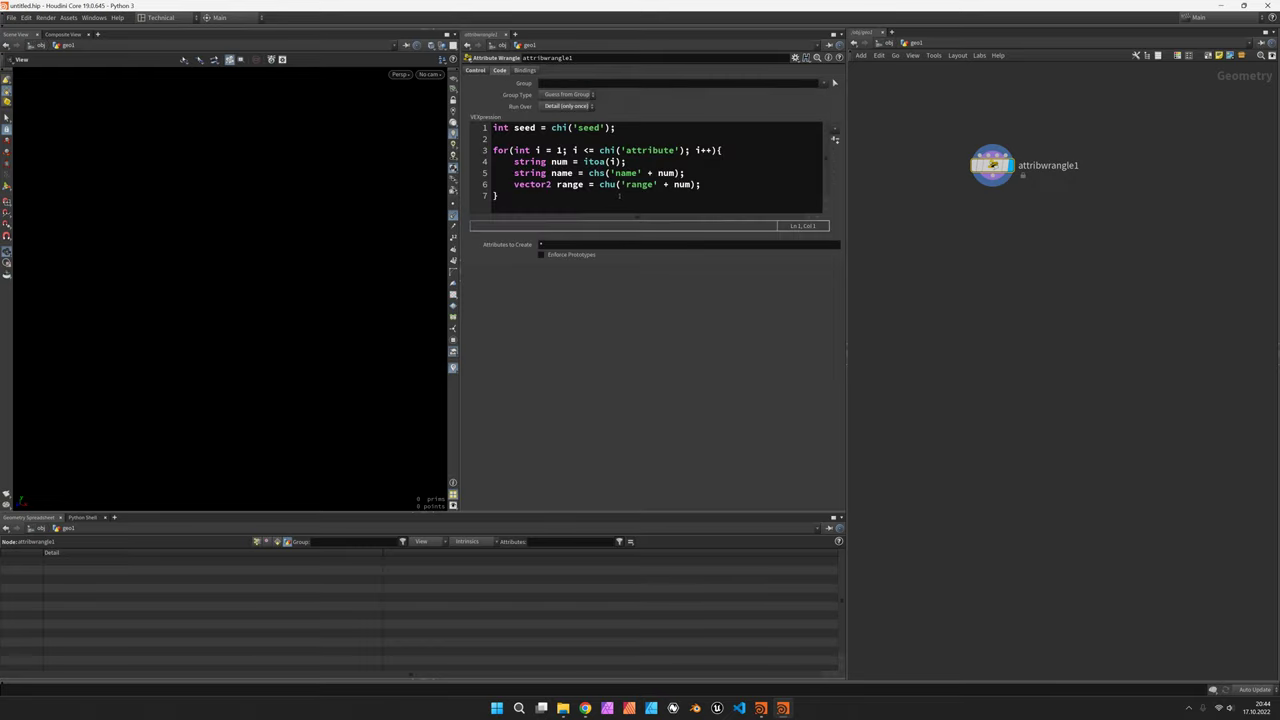
pyautogui.click(727, 185)
pyautogui.press('Return')
pyautogui.press('Return')
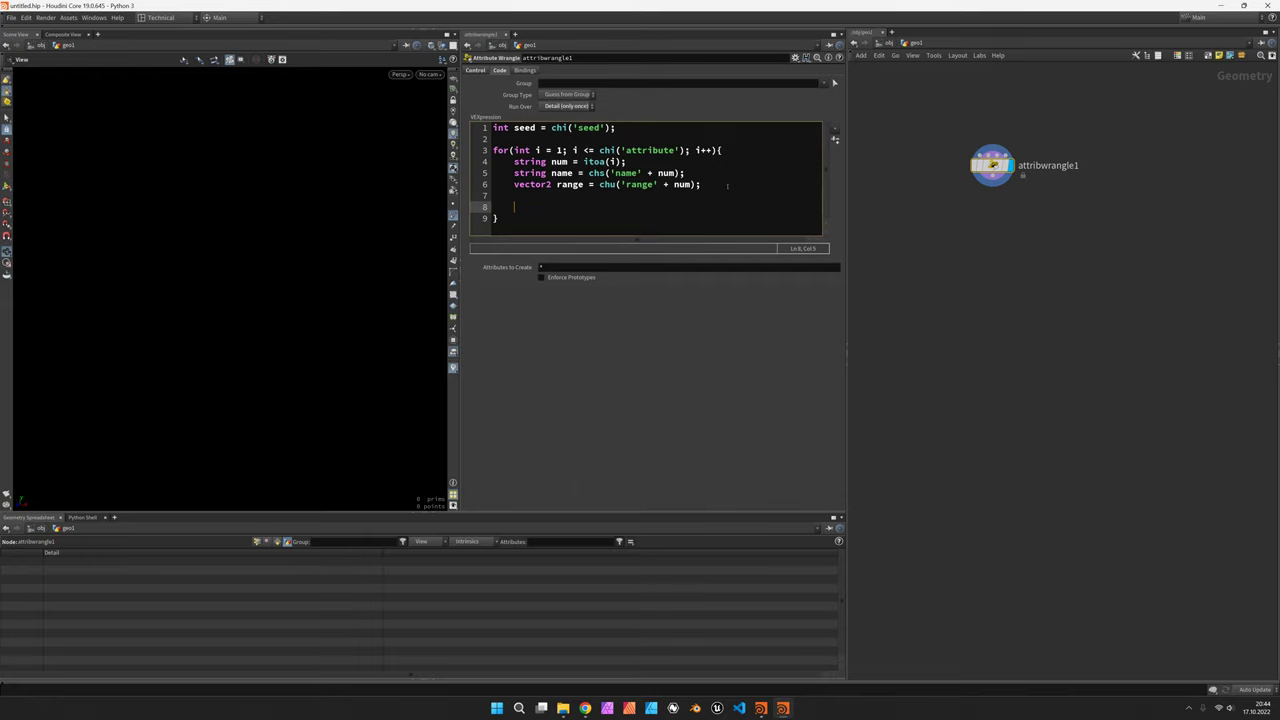
pyautogui.write('float val = rand')
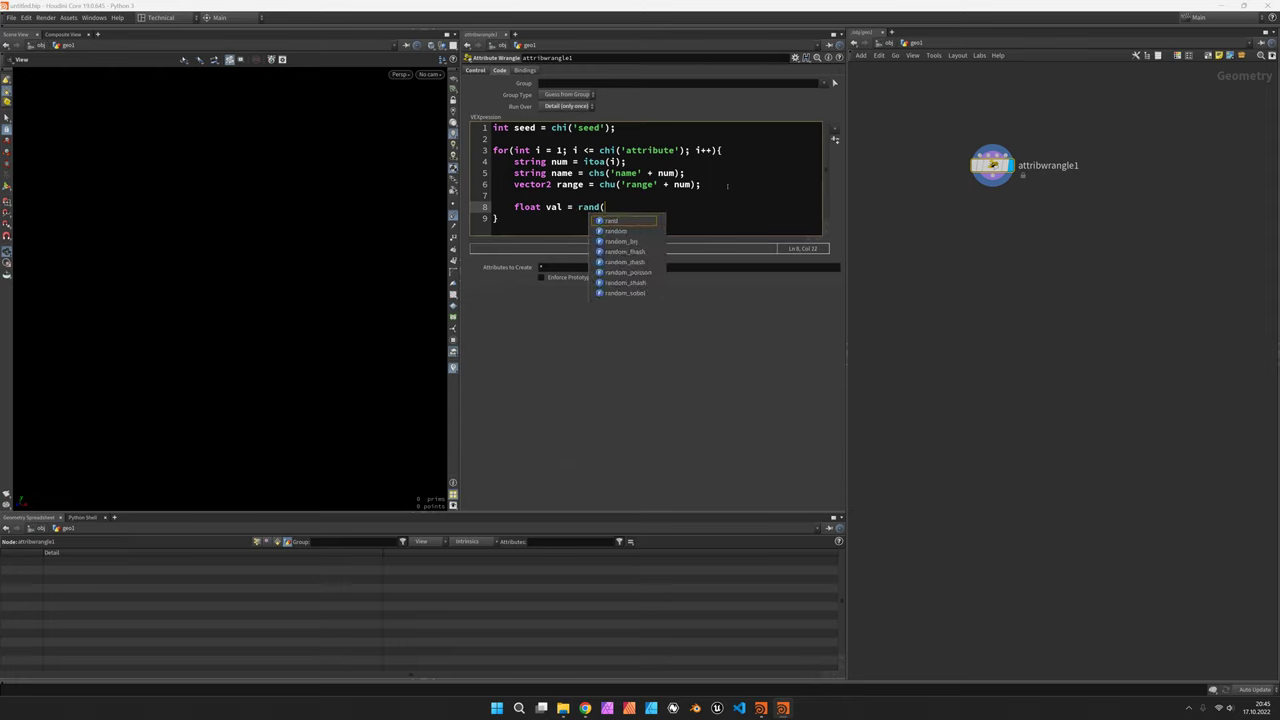
pyautogui.write('(i, ')
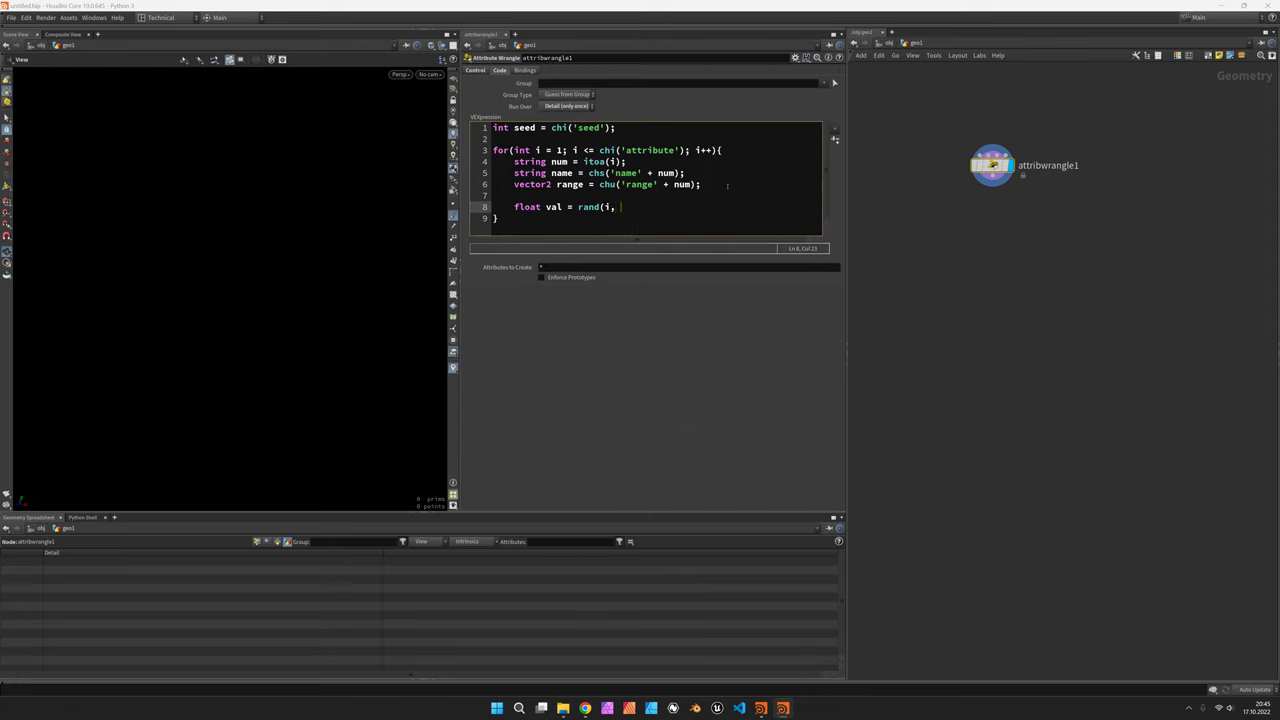
pyautogui.write('seed);')
pyautogui.write('fit01(')
pyautogui.press('Right')
pyautogui.press('Right')
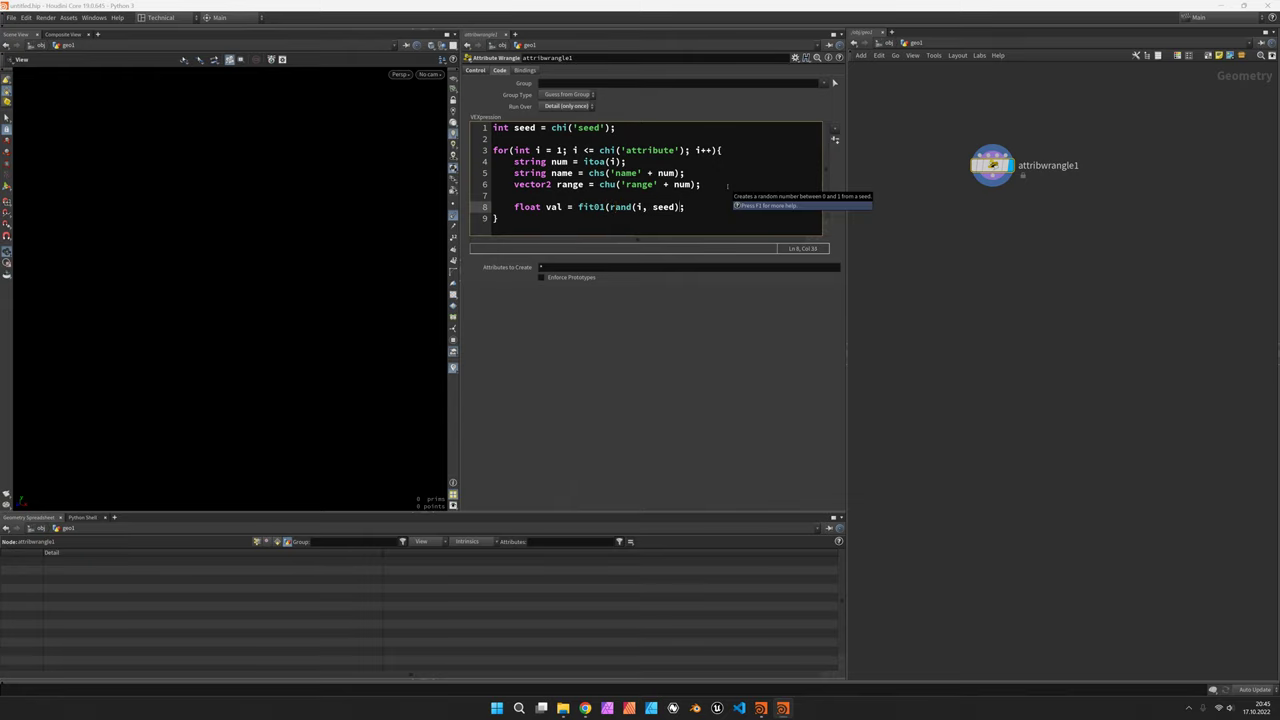
pyautogui.write(', ra')
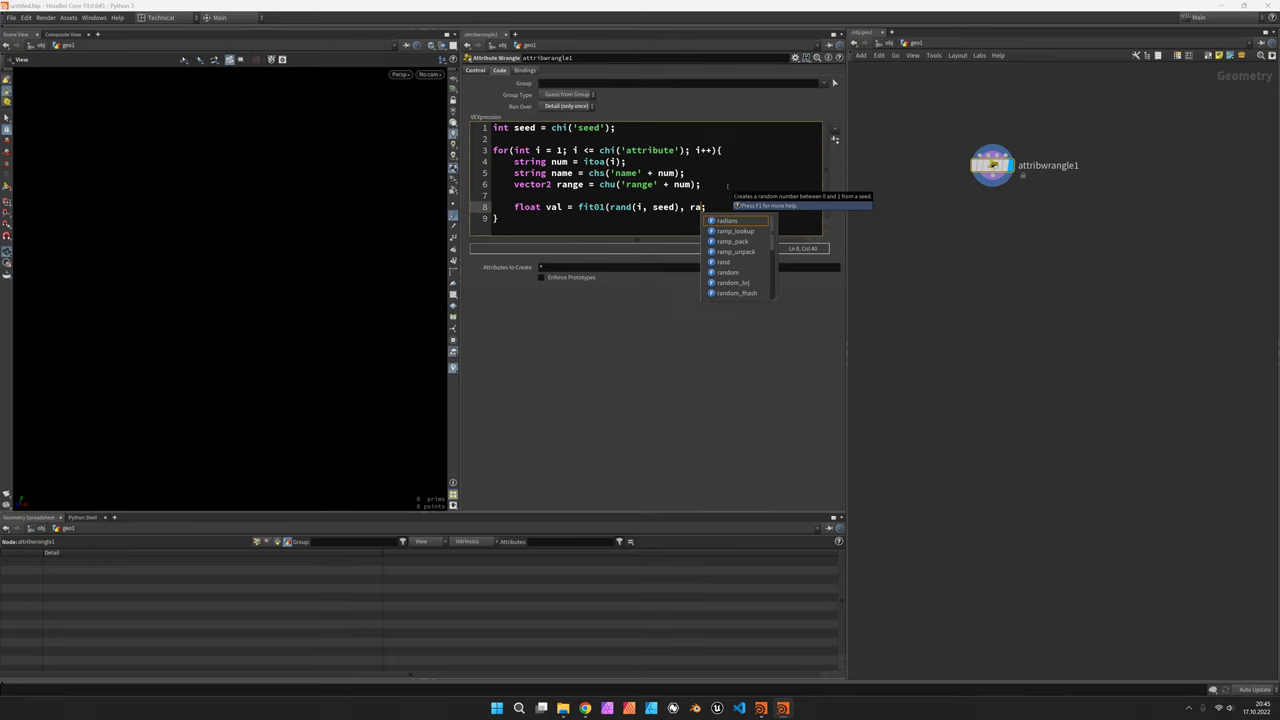
pyautogui.write('nge')
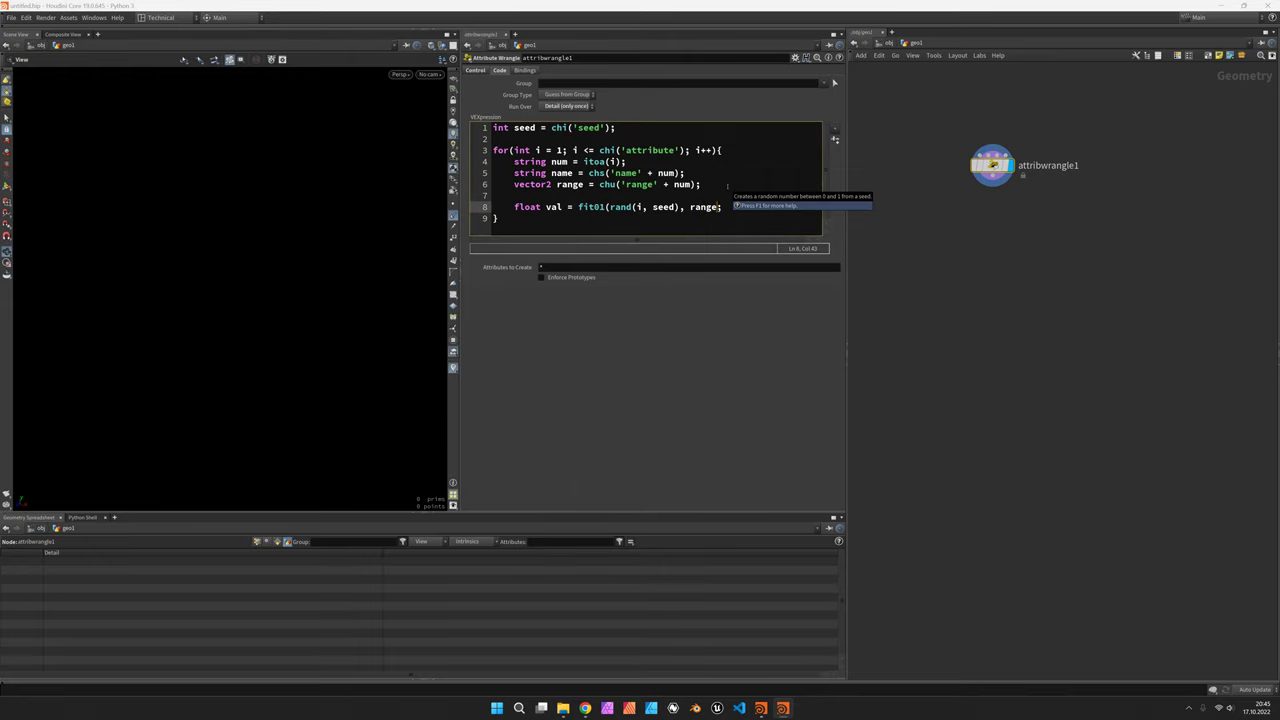
pyautogui.write('[0]')
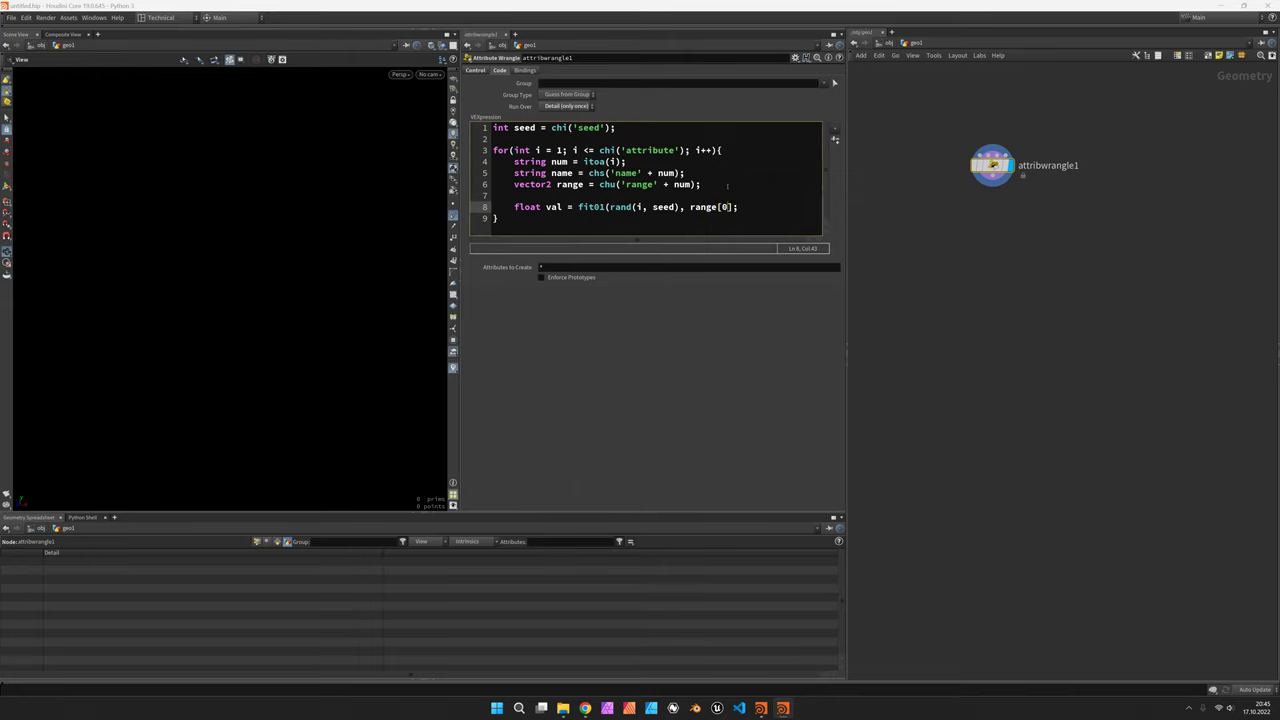
pyautogui.write(', range[1])')
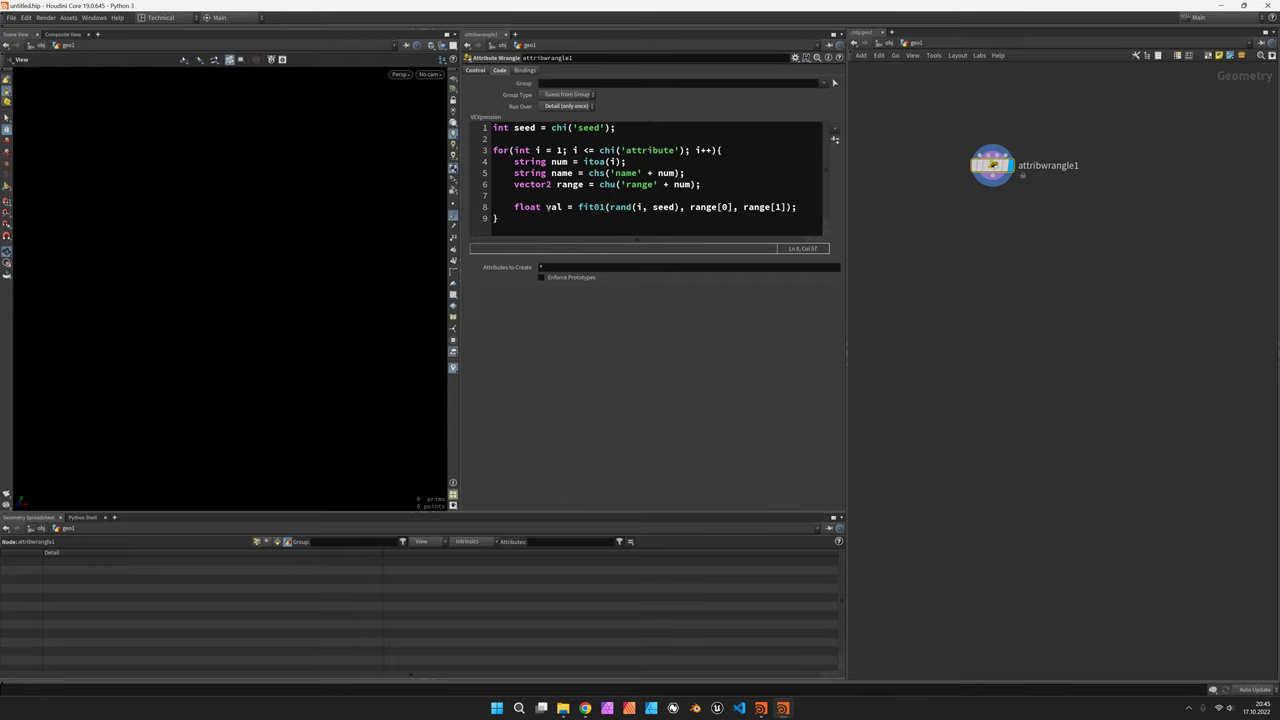
pyautogui.click(803, 207)
# Step: Add setdetailattrib(0, name, val, 'set'); as line 9 of the loop
pyautogui.press('Return')
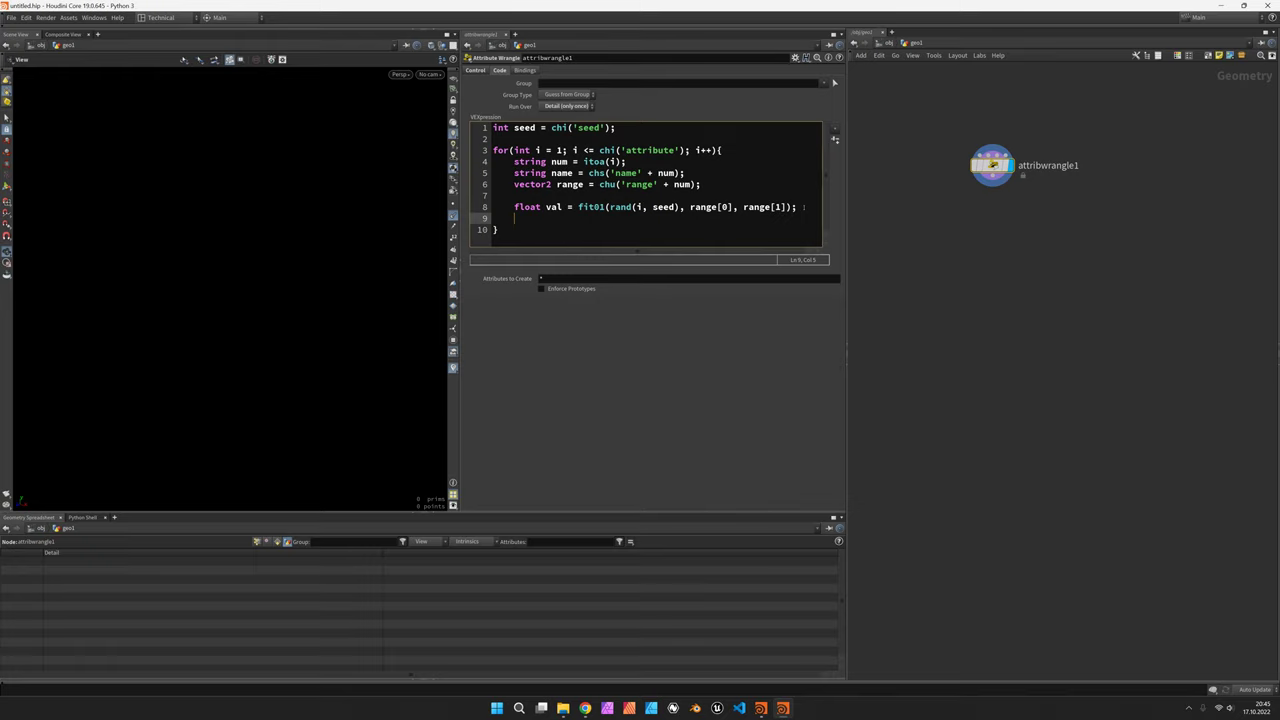
pyautogui.write('seta')
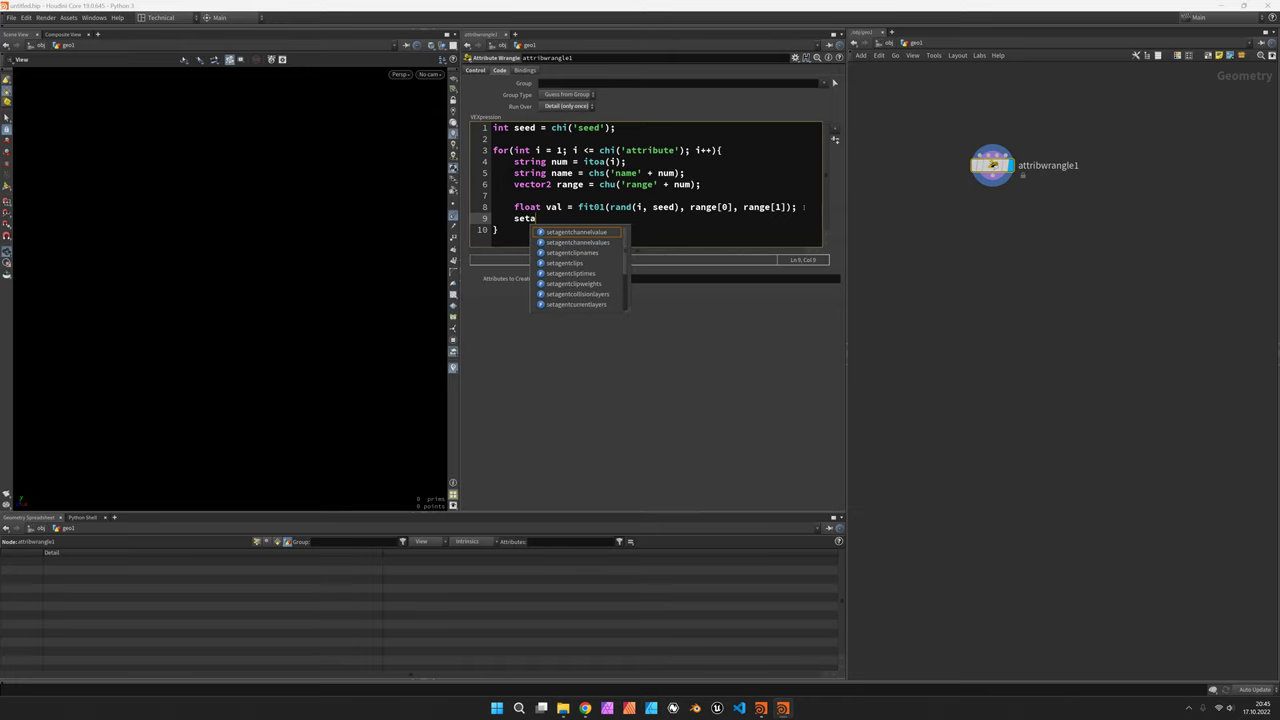
pyautogui.press('BackSpace')
pyautogui.write('det')
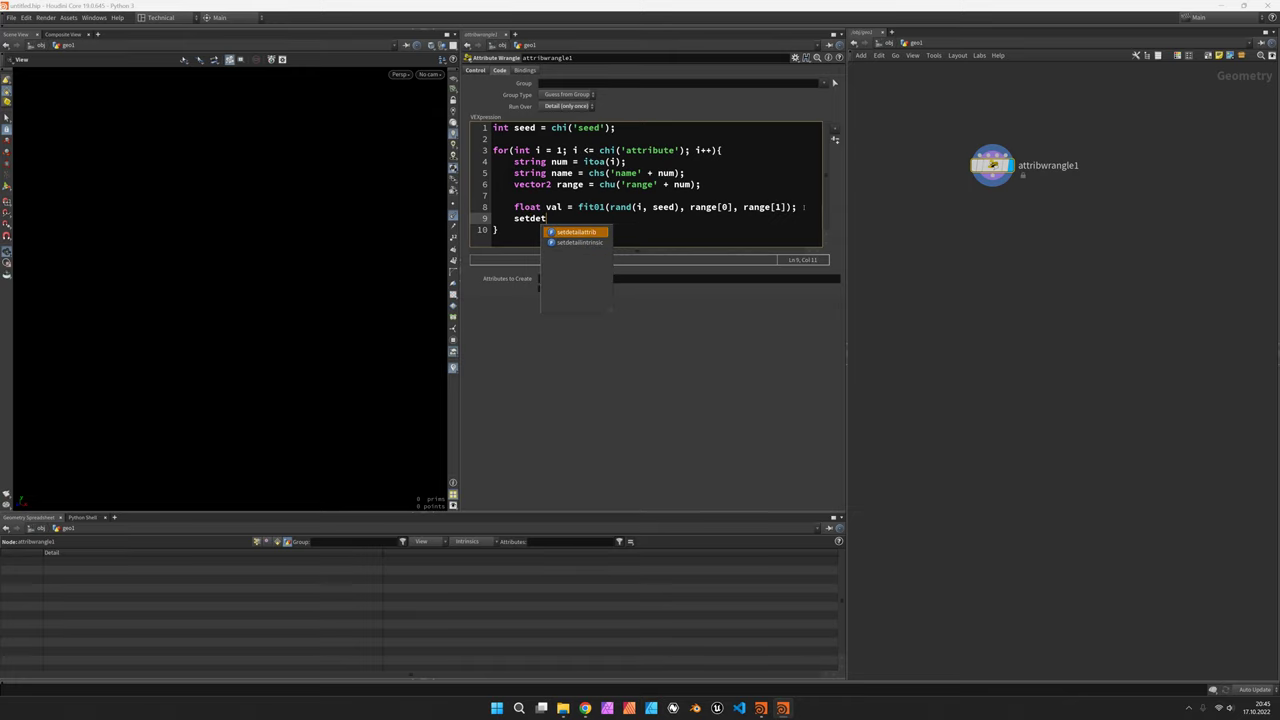
pyautogui.press('Return')
pyautogui.write('(')
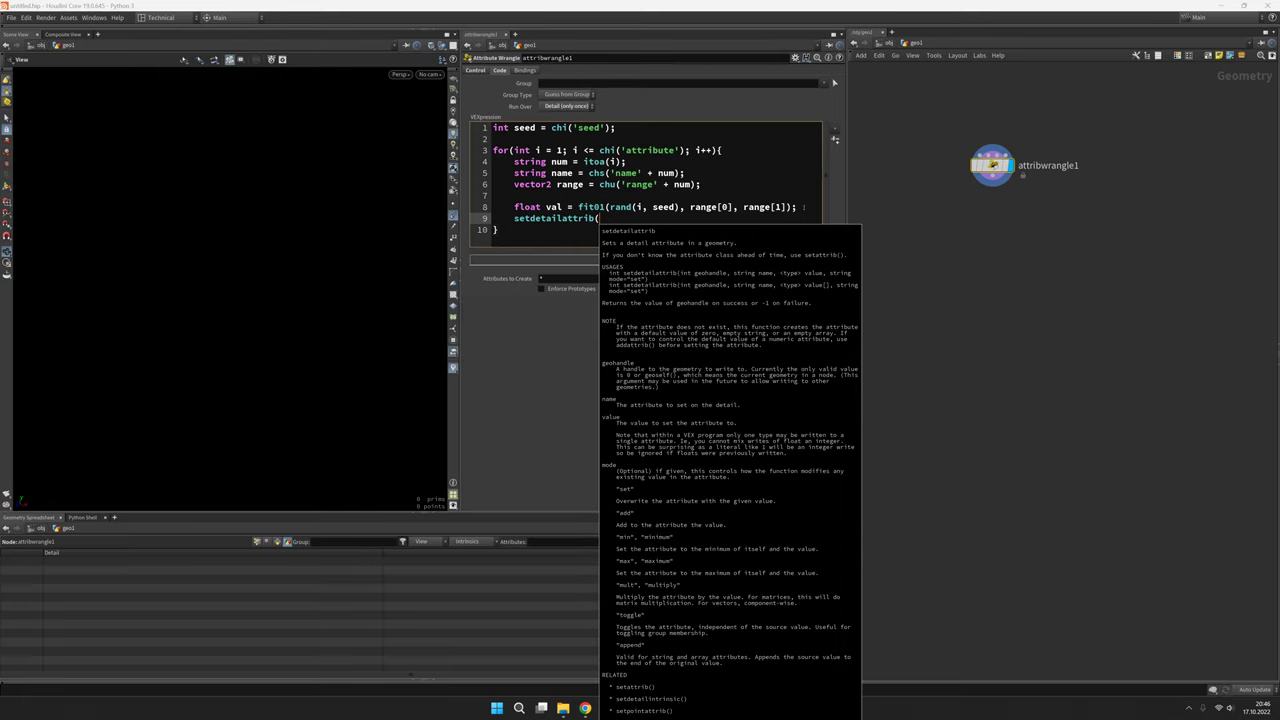
pyautogui.write('0, name,')
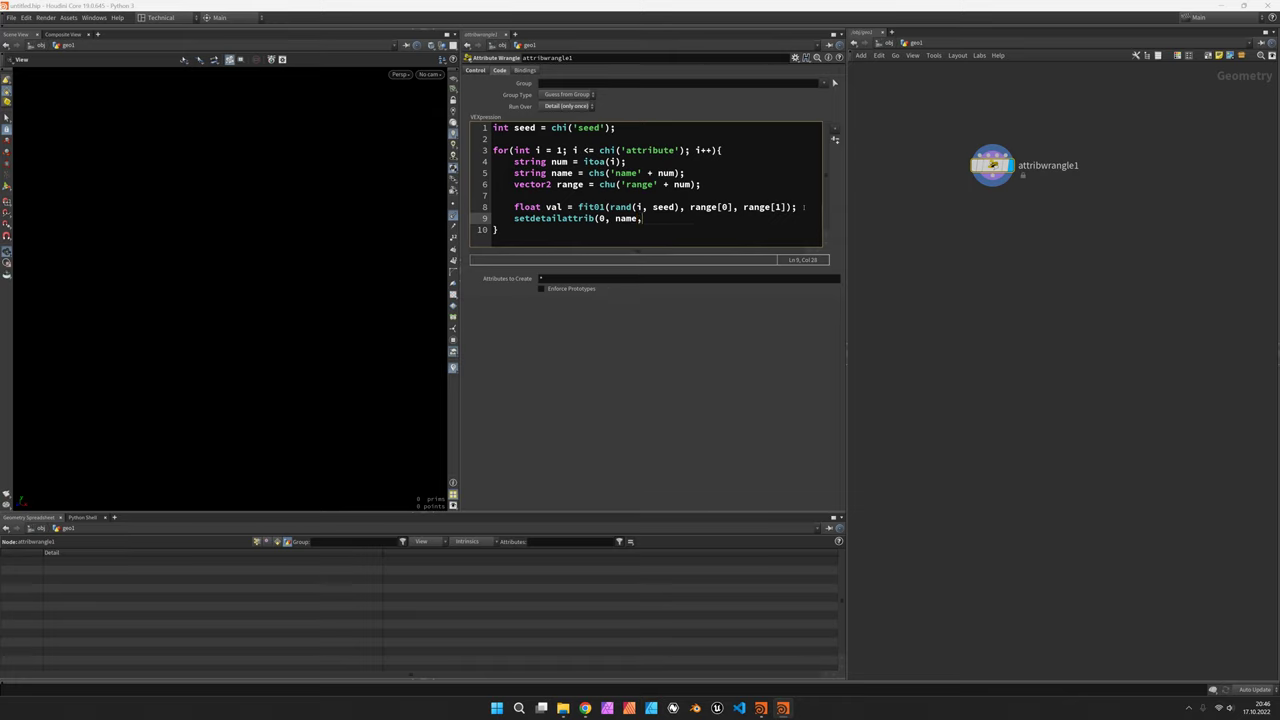
pyautogui.write(" val, 'set');")
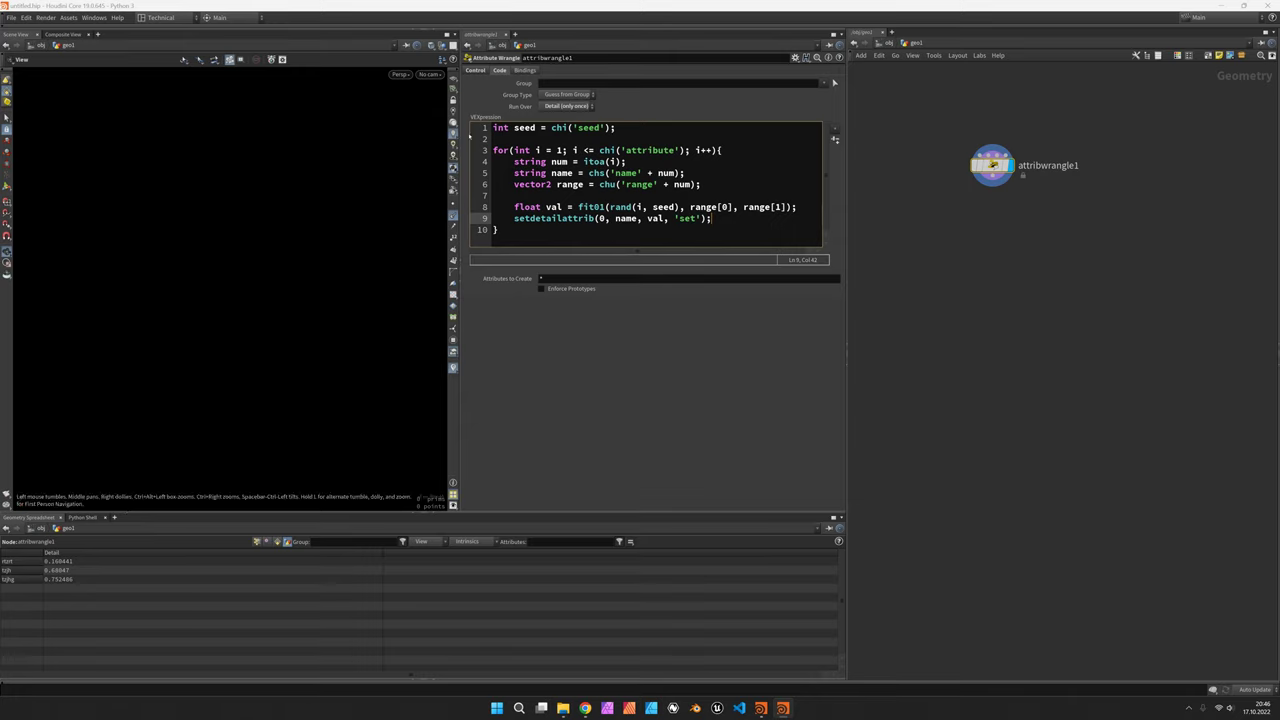
# Step: Add a fourth attribute entry named hello with range 5 to 6, then drag the seed to reroll
pyautogui.click(482, 71)
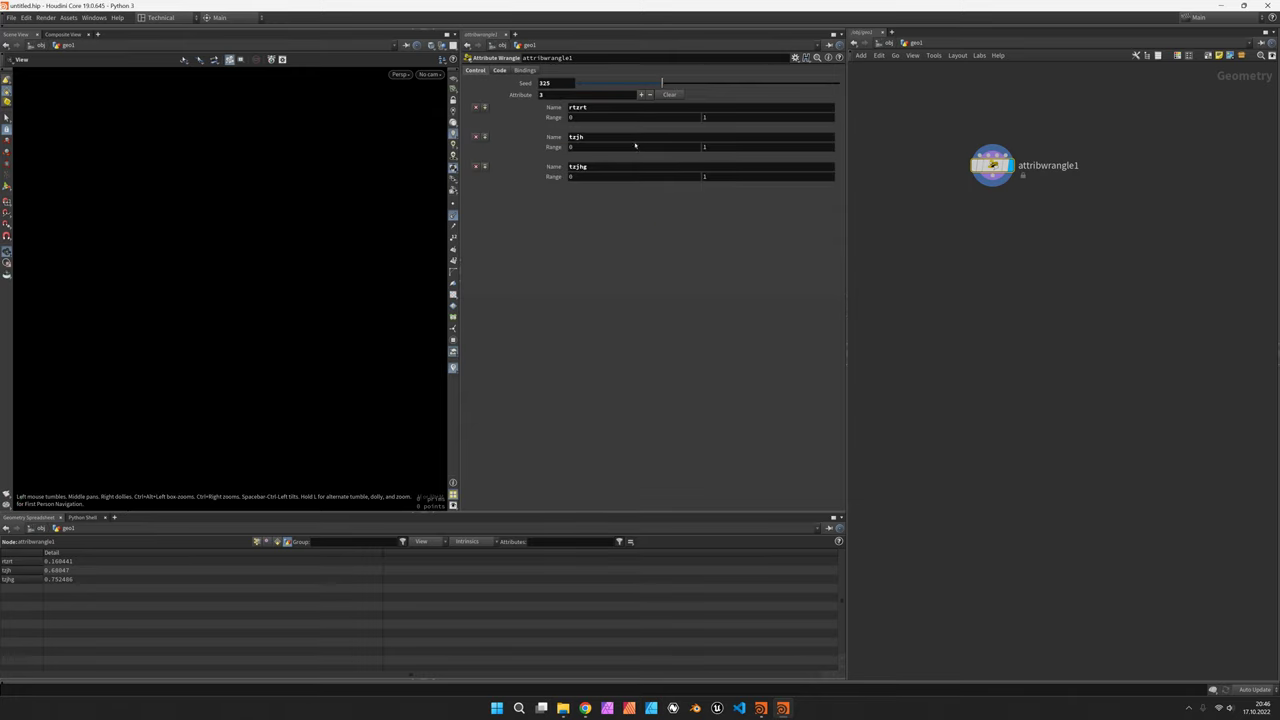
pyautogui.click(642, 94)
pyautogui.click(612, 195)
pyautogui.write('trhhfgfhd')
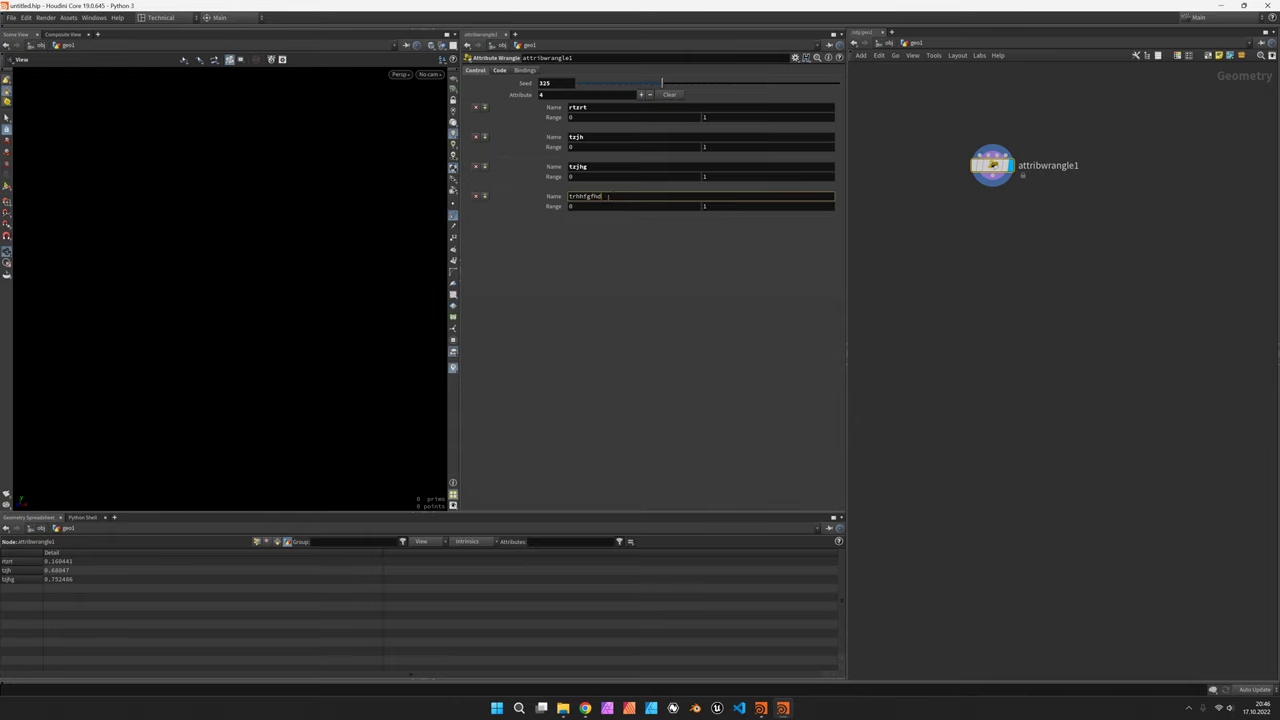
pyautogui.doubleClick(612, 196)
pyautogui.write('hello')
pyautogui.press('Tab')
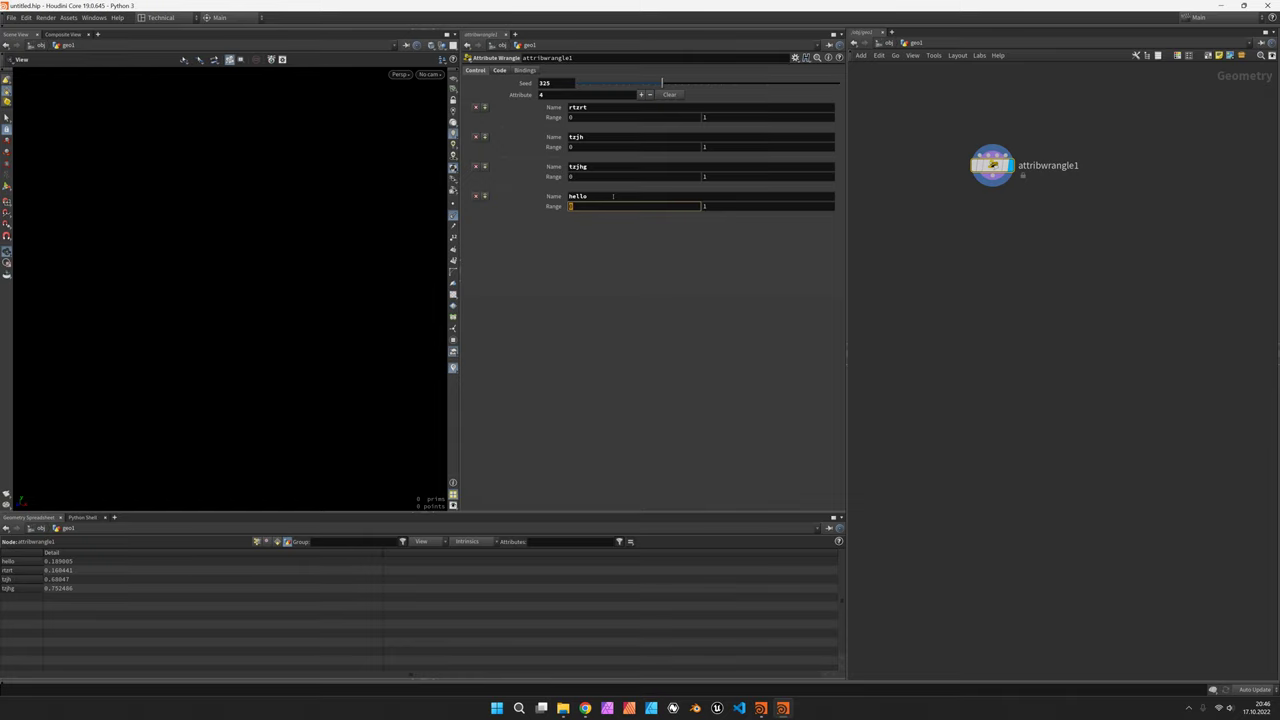
pyautogui.write('5')
pyautogui.press('Tab')
pyautogui.press('Return')
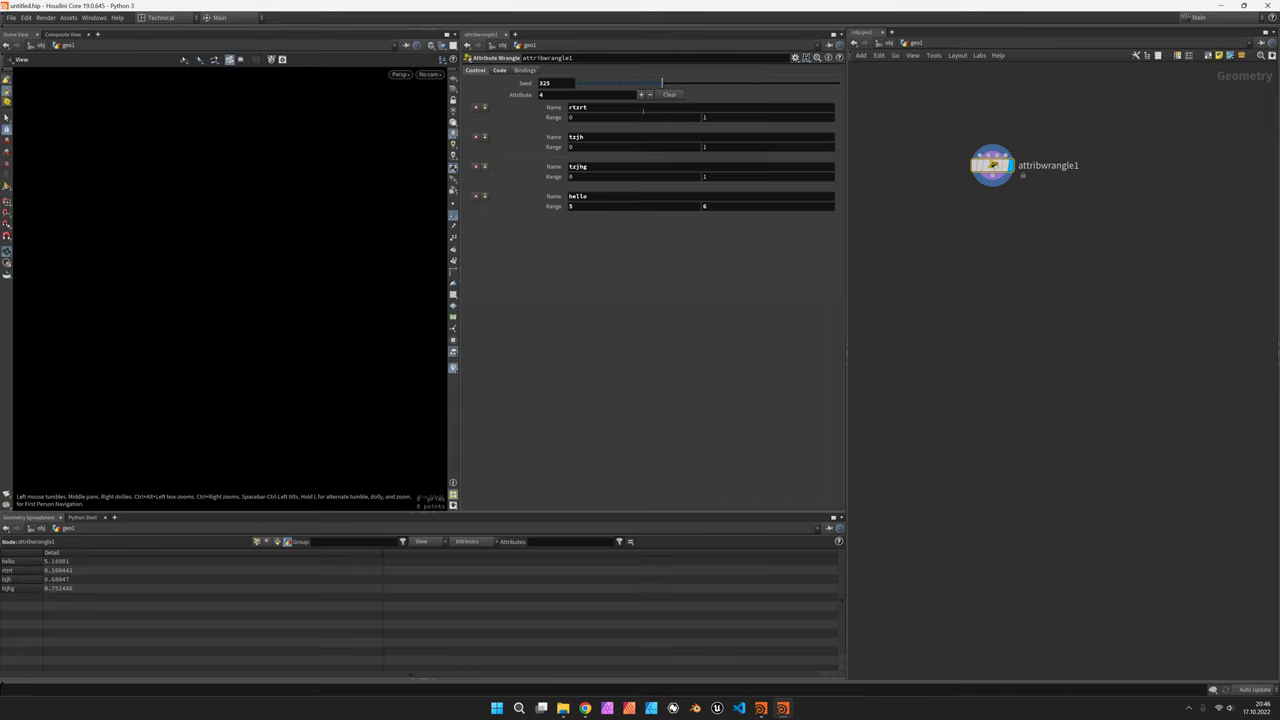
pyautogui.moveTo(648, 83)
pyautogui.mouseDown()
pyautogui.moveTo(610, 82)
pyautogui.moveTo(752, 83)
pyautogui.moveTo(612, 80)
pyautogui.moveTo(737, 78)
pyautogui.moveTo(620, 83)
pyautogui.moveTo(669, 88)
pyautogui.mouseUp()
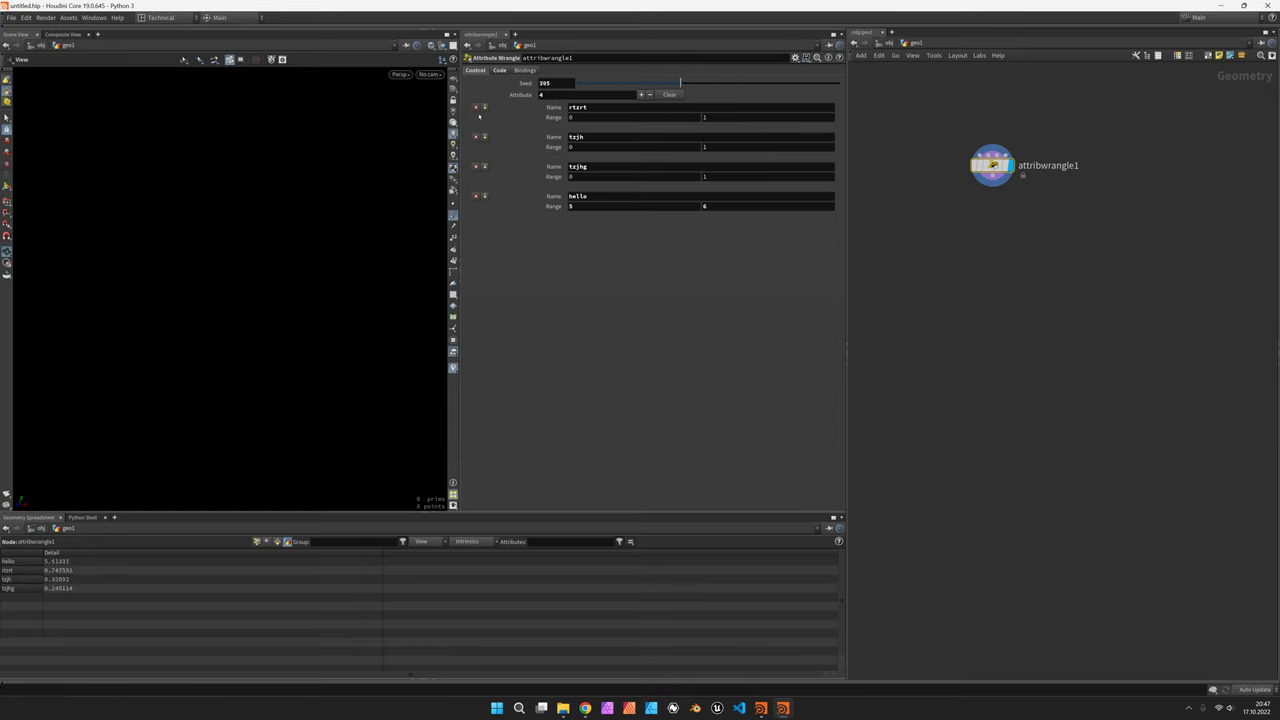
# Step: Trim the extra attribute entries and set the seed to 333
pyautogui.click(650, 94)
pyautogui.click(650, 94)
pyautogui.click(641, 94)
pyautogui.click(641, 94)
pyautogui.moveTo(680, 82); pyautogui.dragTo(663, 83)
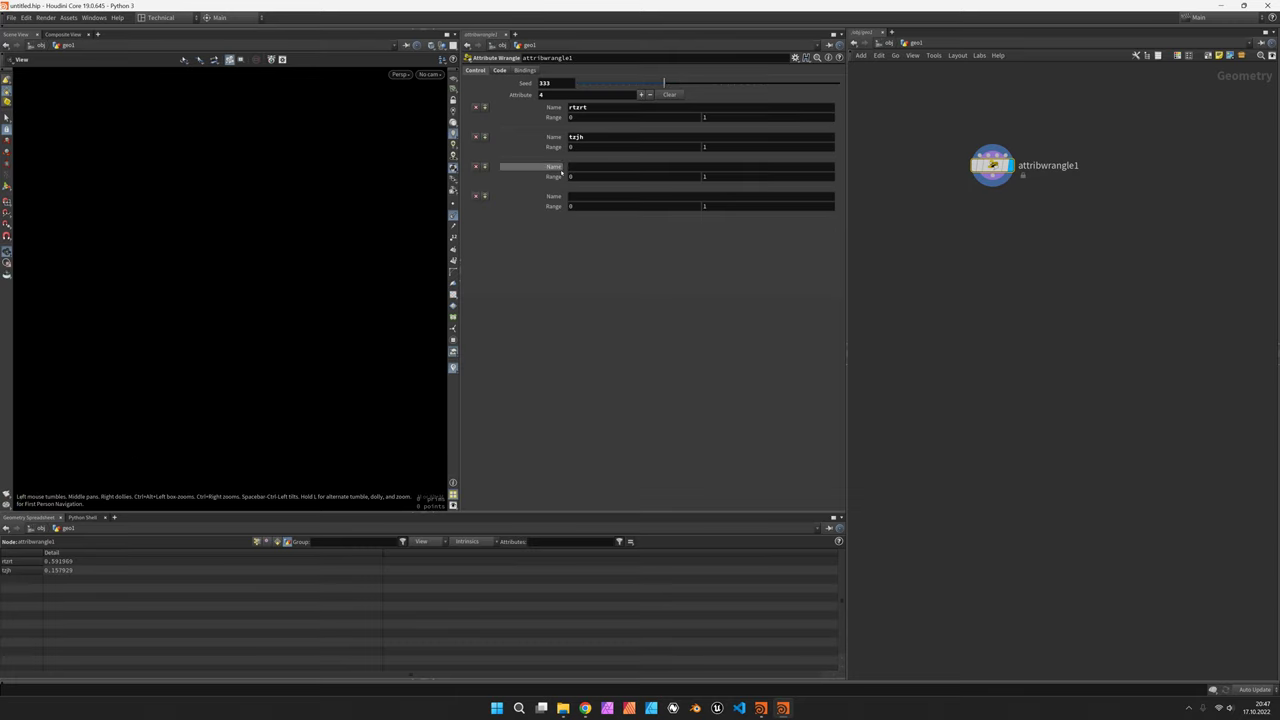
# Step: Rename the first entry radius_a with a range of 1 to 2
pyautogui.click(608, 165)
pyautogui.write('trhgf')
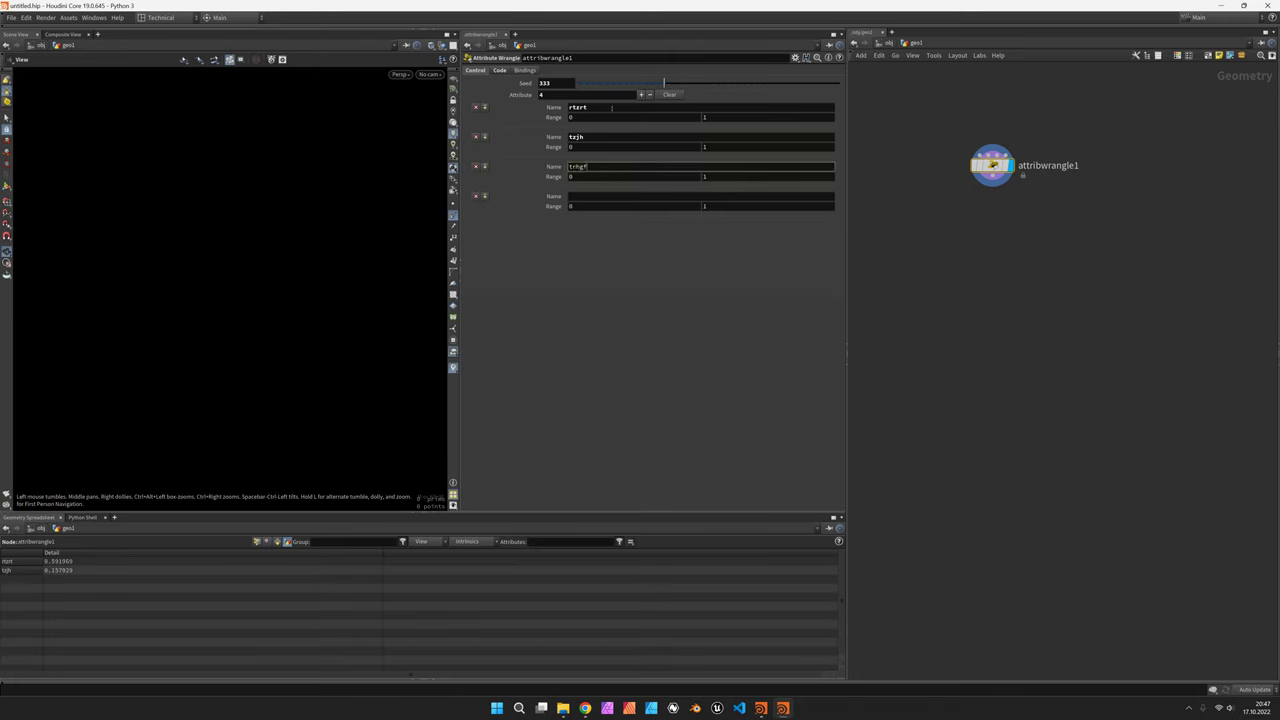
pyautogui.doubleClick(611, 107)
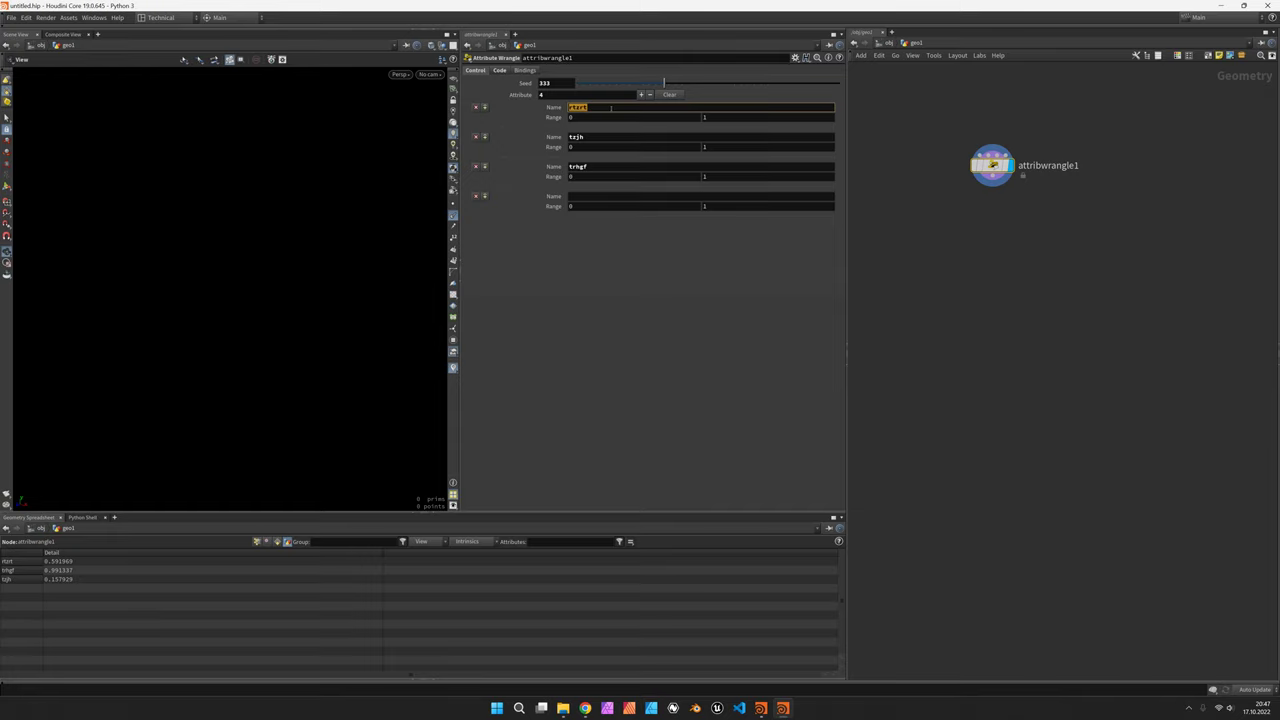
pyautogui.write('radius_a')
pyautogui.press('Tab')
pyautogui.write('1')
pyautogui.press('Tab')
pyautogui.write('2')
pyautogui.press('Tab')
# Step: Name the second entry radius_b with a range of 0.2 to 0.5
pyautogui.write('radius')
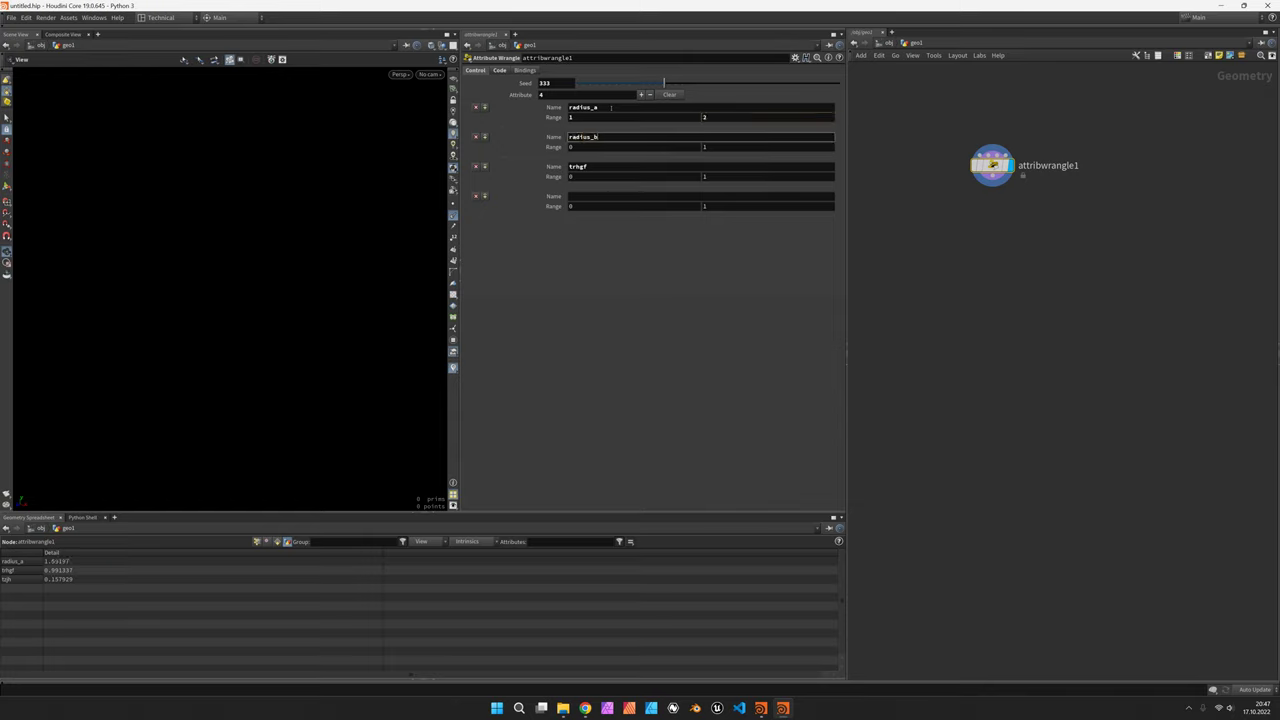
pyautogui.write('_b')
pyautogui.press('Tab')
pyautogui.write('0.2')
pyautogui.press('Tab')
pyautogui.write('0.5')
pyautogui.press('Return')
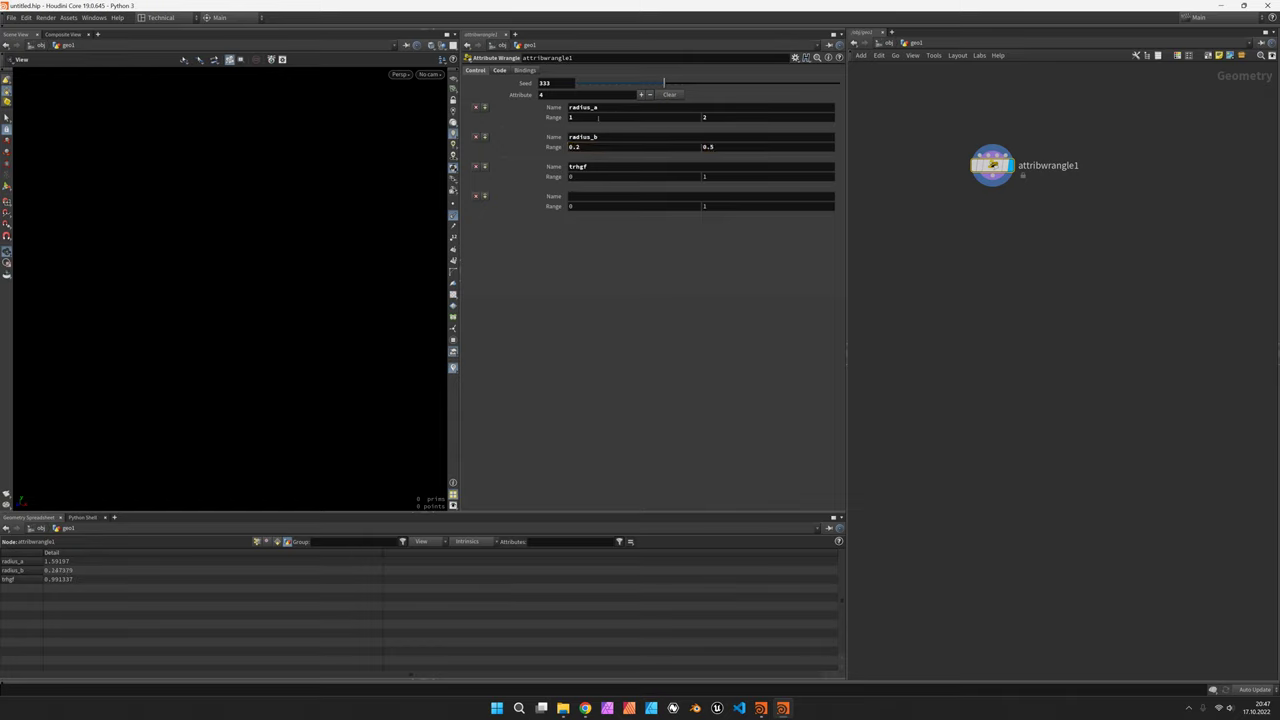
# Step: Cut the attribute list to two entries and rename the wrangle node CTRL
pyautogui.click(649, 94)
pyautogui.click(649, 94)
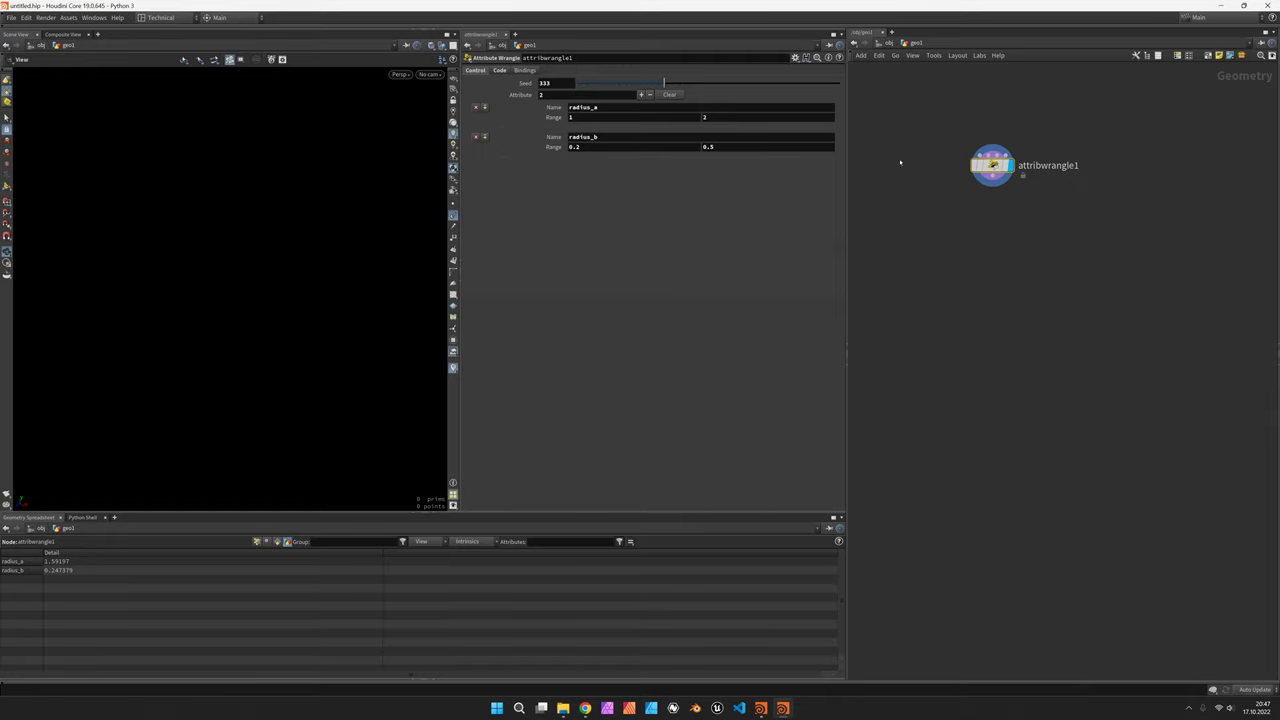
pyautogui.moveTo(993, 168)
pyautogui.doubleClick(1068, 149)
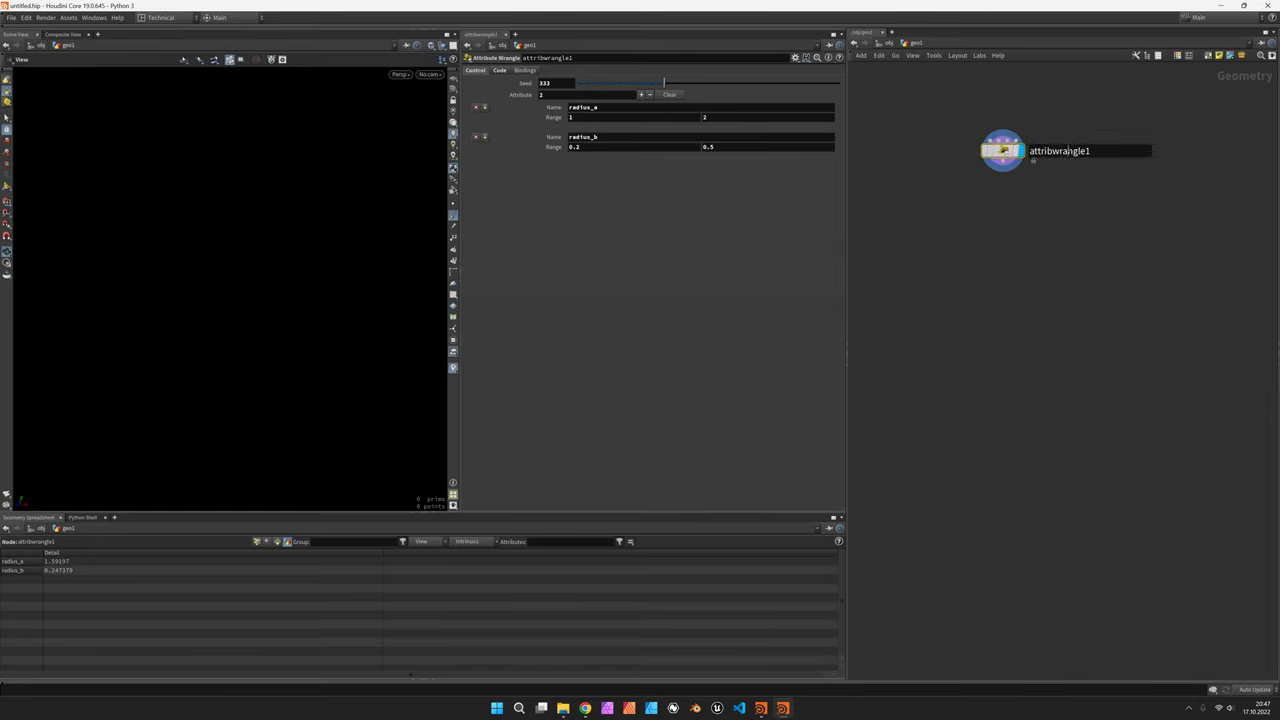
pyautogui.write('CTRL')
pyautogui.press('Return')
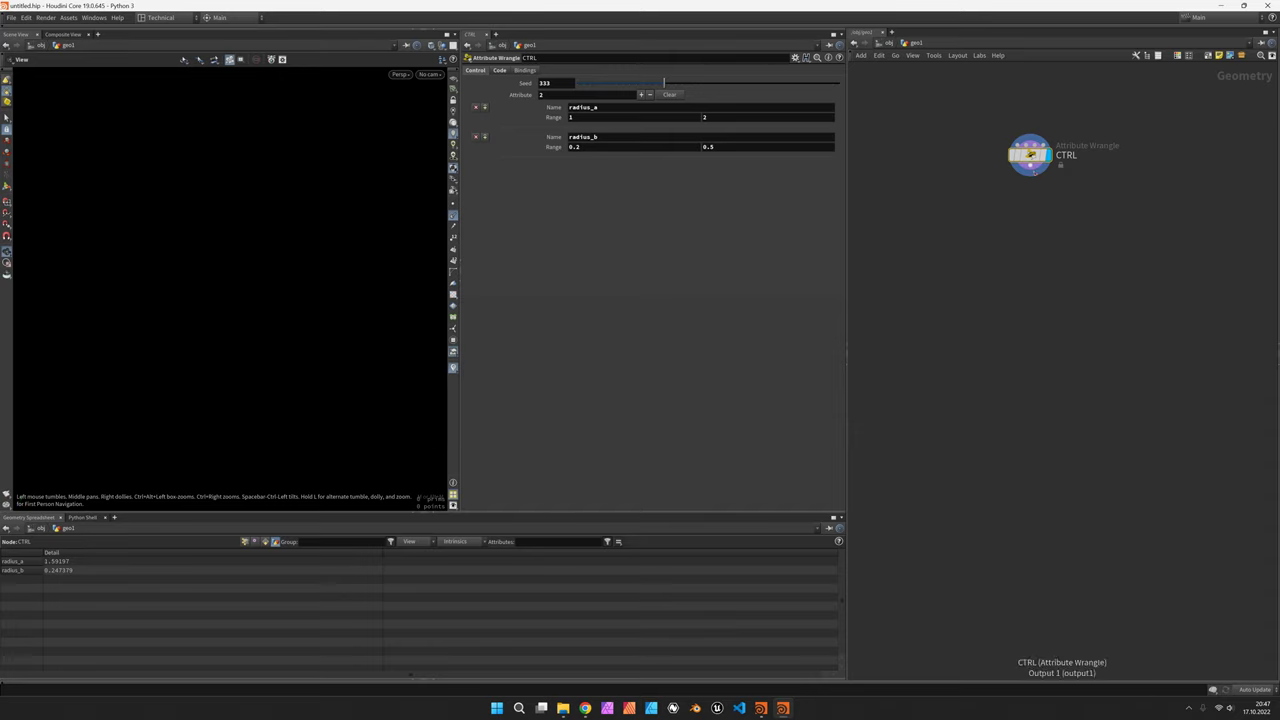
# Step: Attach an Attribute Adjust Dictionary below CTRL named DNA, importing all attributes with *
pyautogui.moveTo(1030, 176); pyautogui.dragTo(1038, 197)
pyautogui.write('dict')
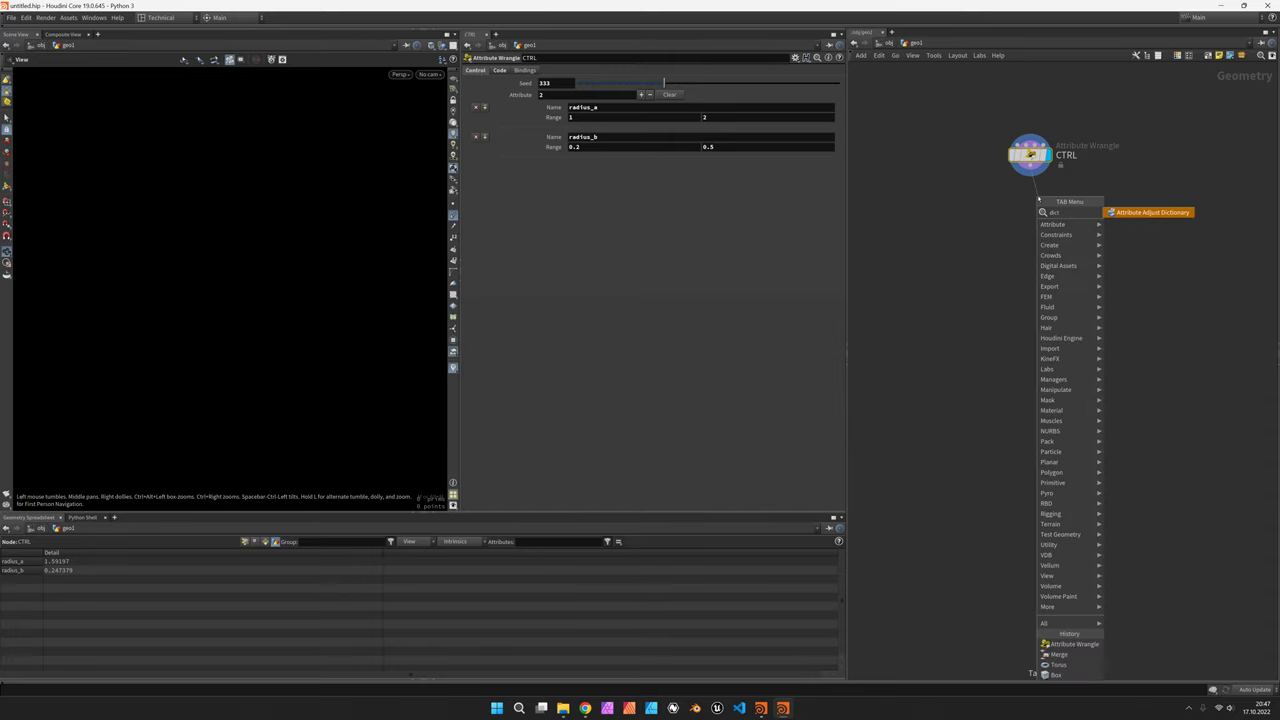
pyautogui.press('Return')
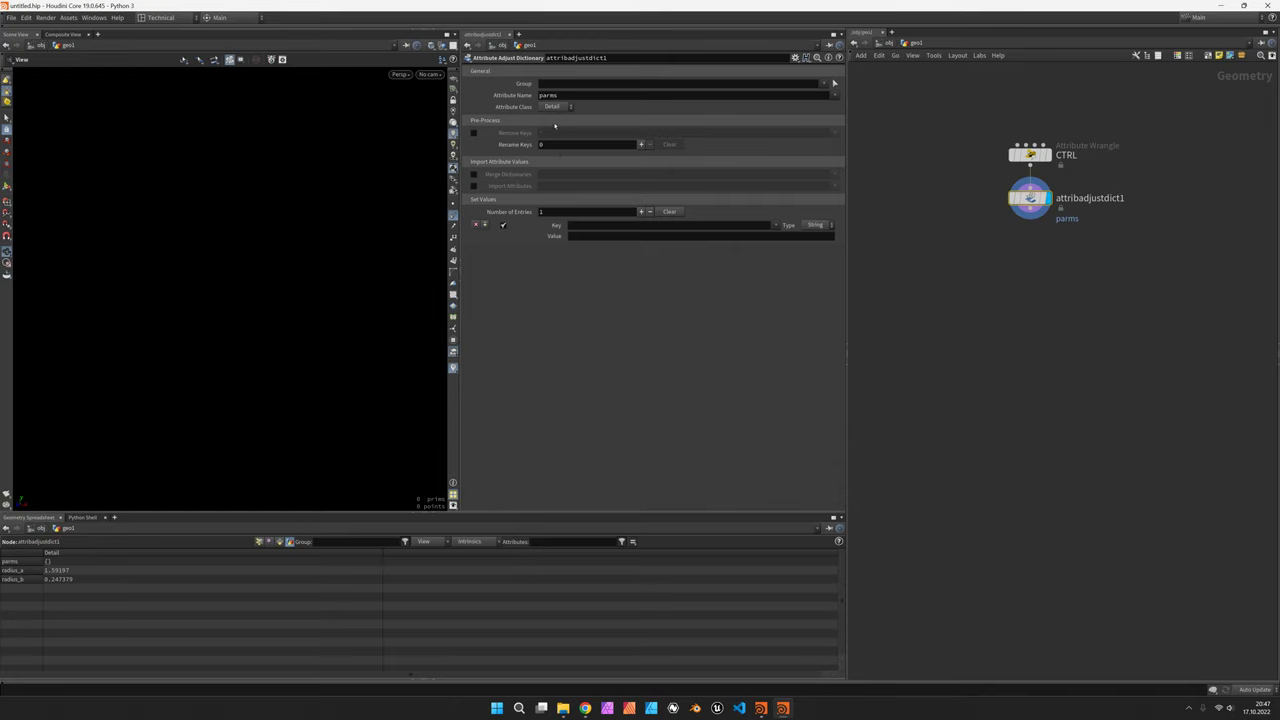
pyautogui.click(576, 95)
pyautogui.write('D')
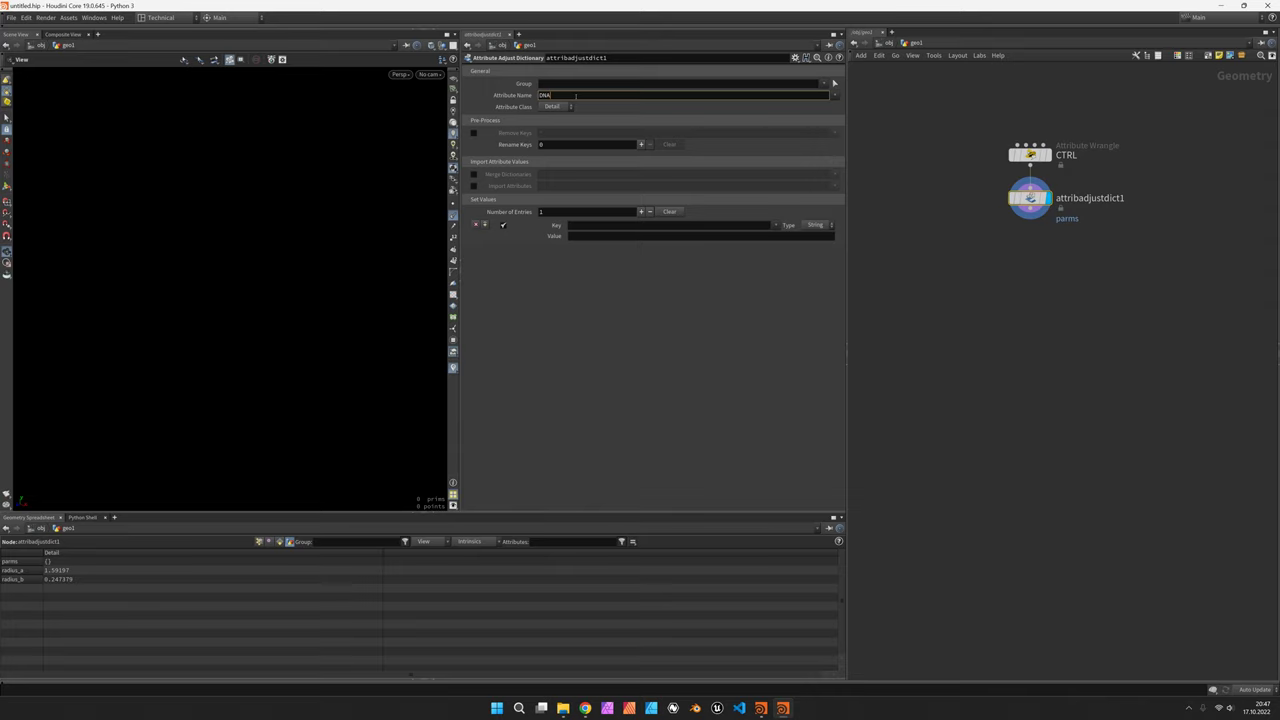
pyautogui.write('NA')
pyautogui.press('Return')
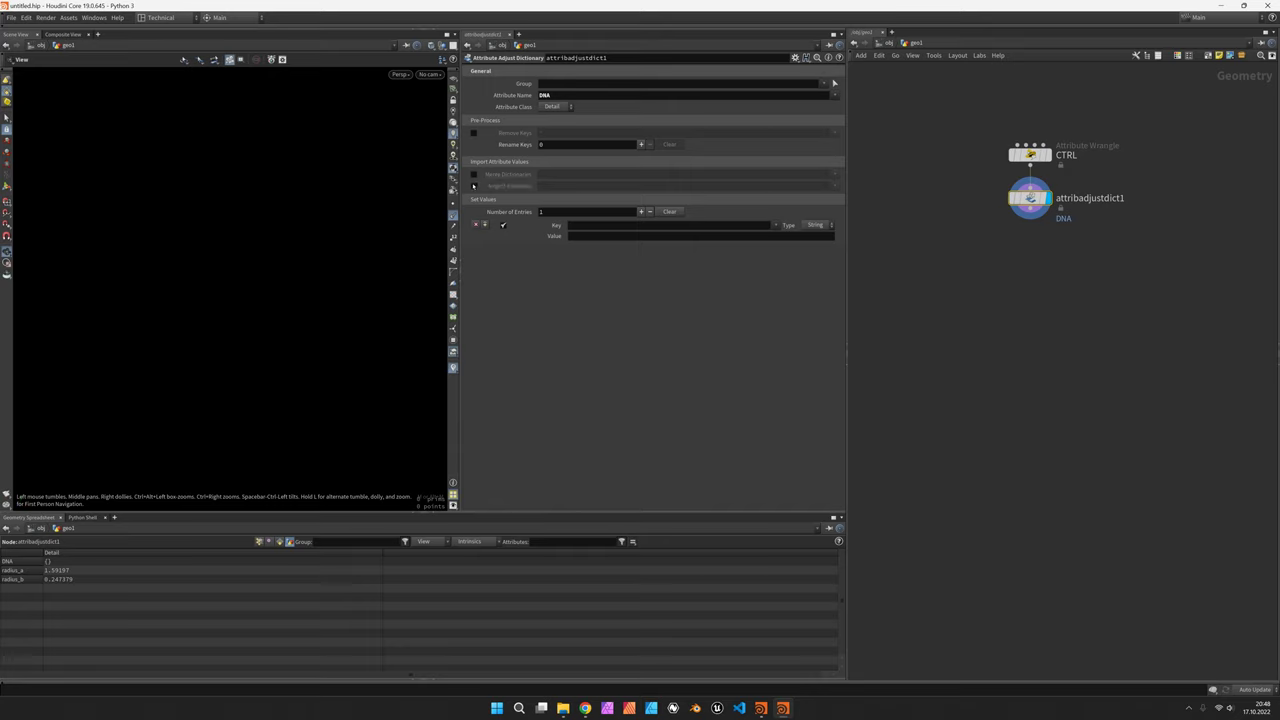
pyautogui.click(474, 186)
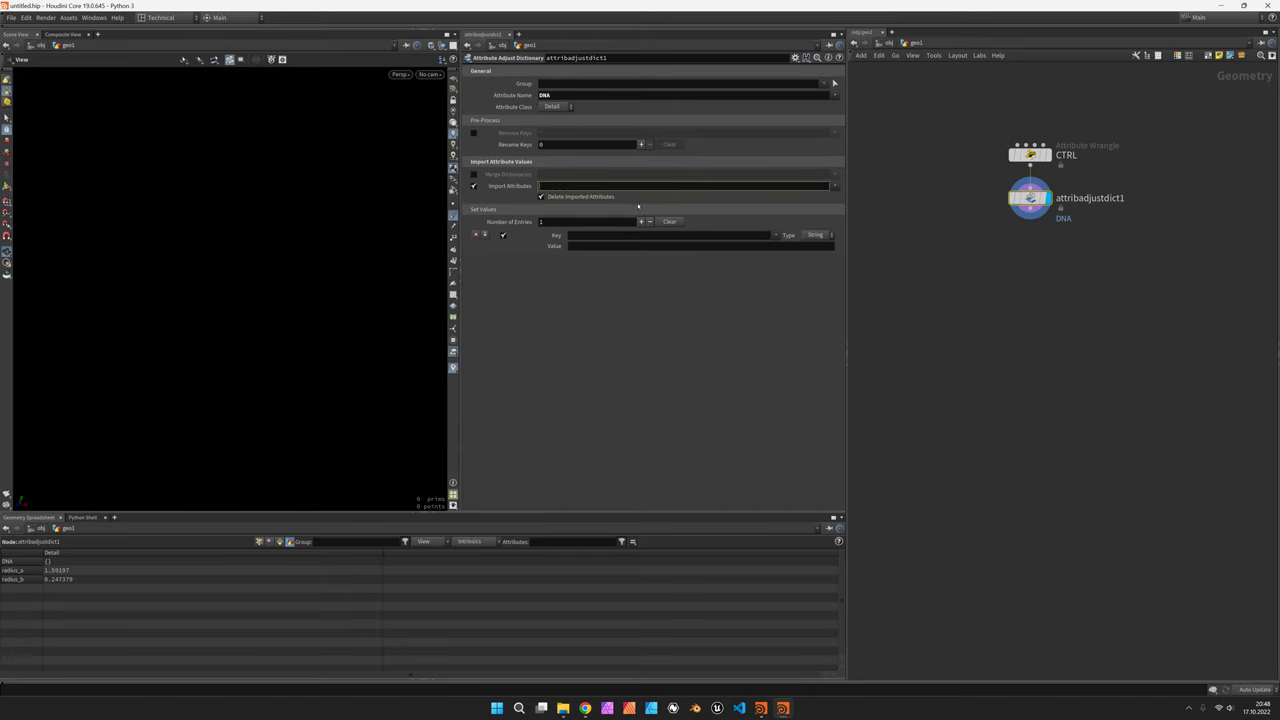
pyautogui.press('Return')
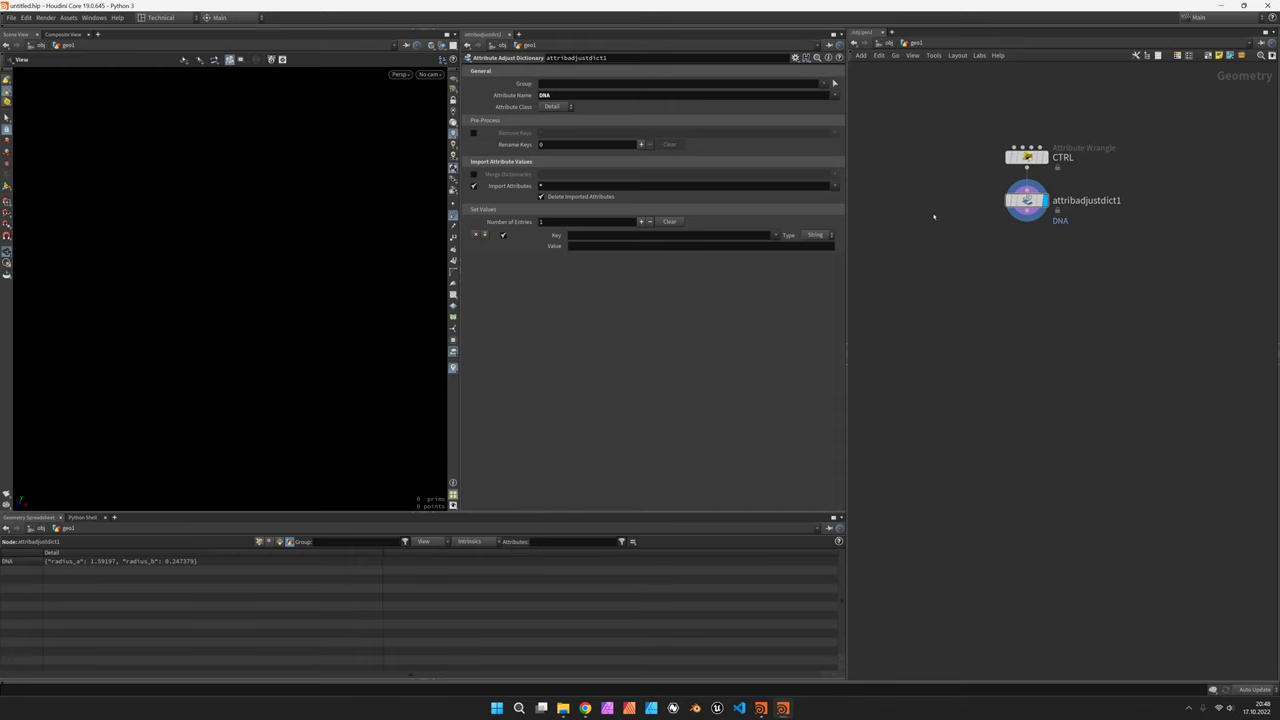
# Step: Add a torus node placed left of the dictionary node
pyautogui.press('Tab')
pyautogui.write('toru')
pyautogui.press('Return')
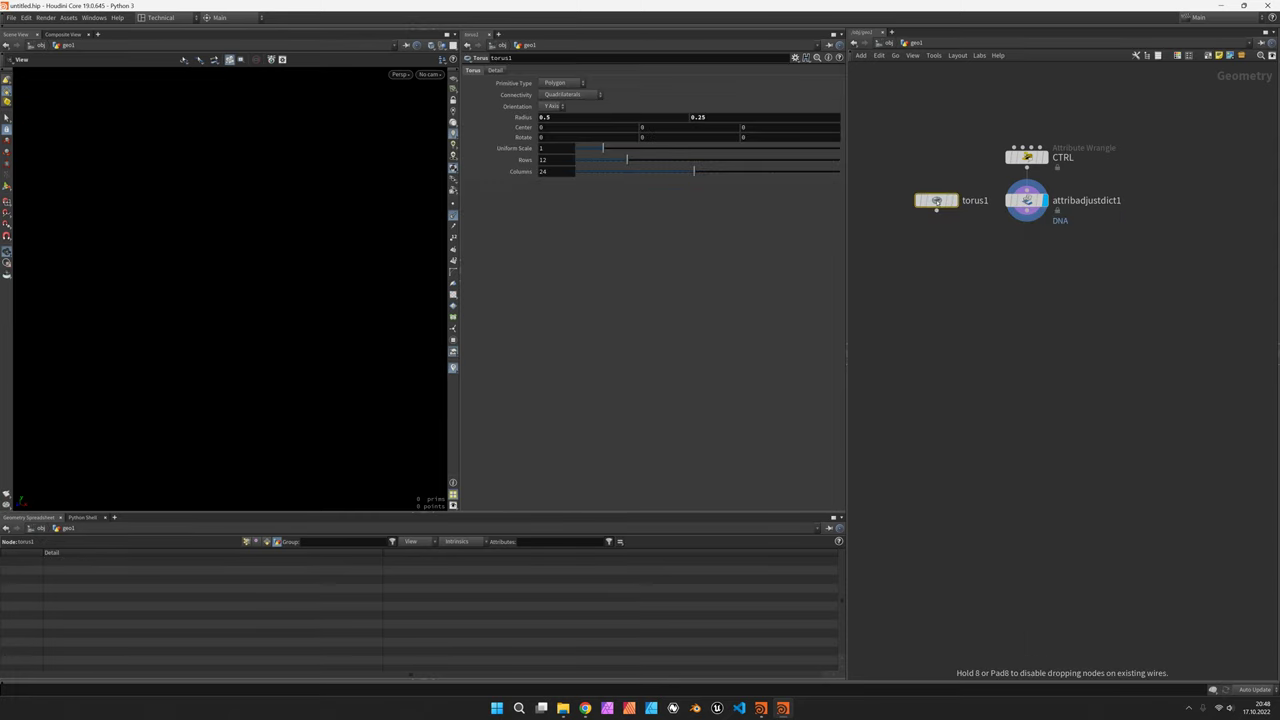
pyautogui.click(925, 215)
# Step: Combine torus1 and the DNA dictionary node in a new merge1 node
pyautogui.moveTo(918, 211); pyautogui.dragTo(945, 249)
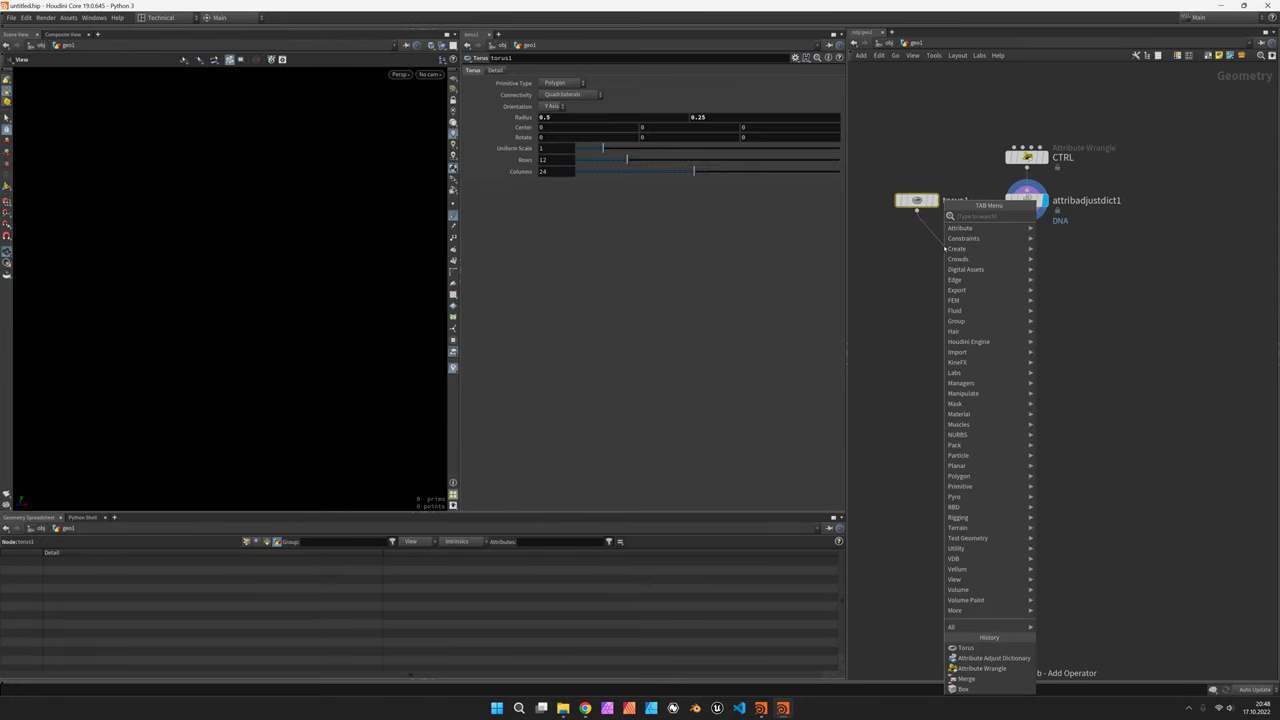
pyautogui.write('mer')
pyautogui.press('Return')
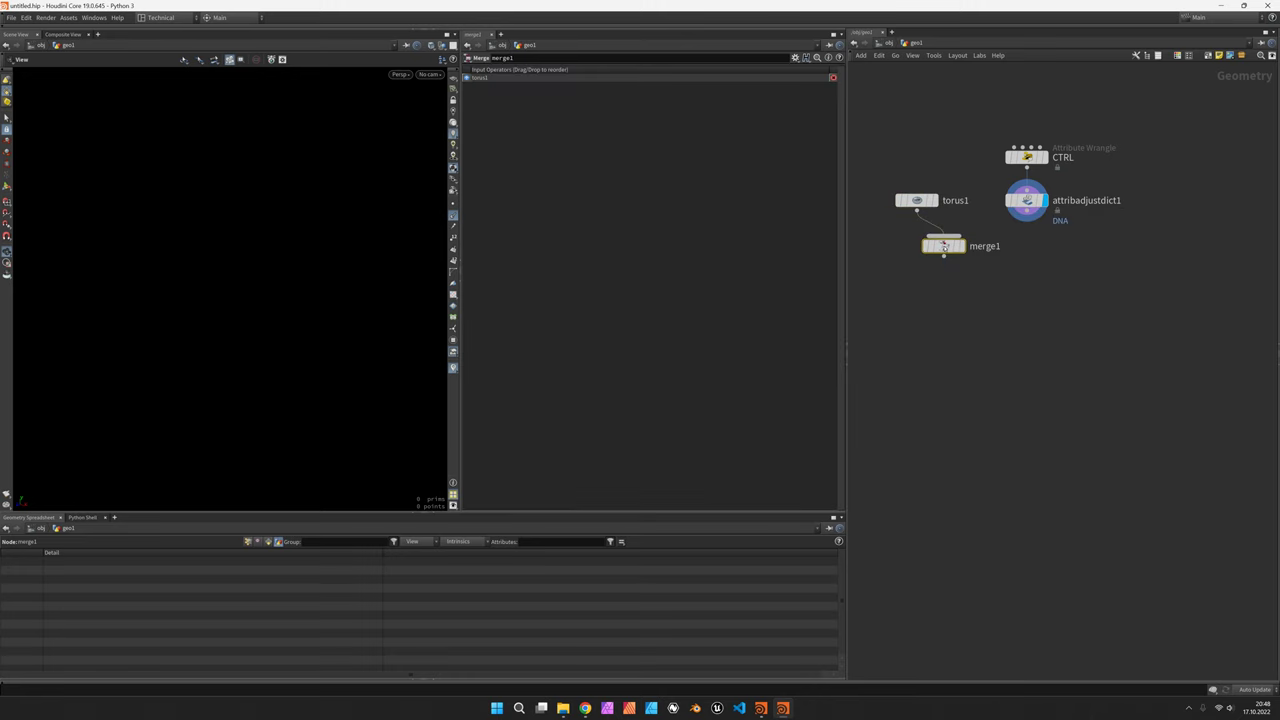
pyautogui.click(917, 253)
pyautogui.moveTo(1027, 209); pyautogui.dragTo(917, 243)
pyautogui.click(934, 253)
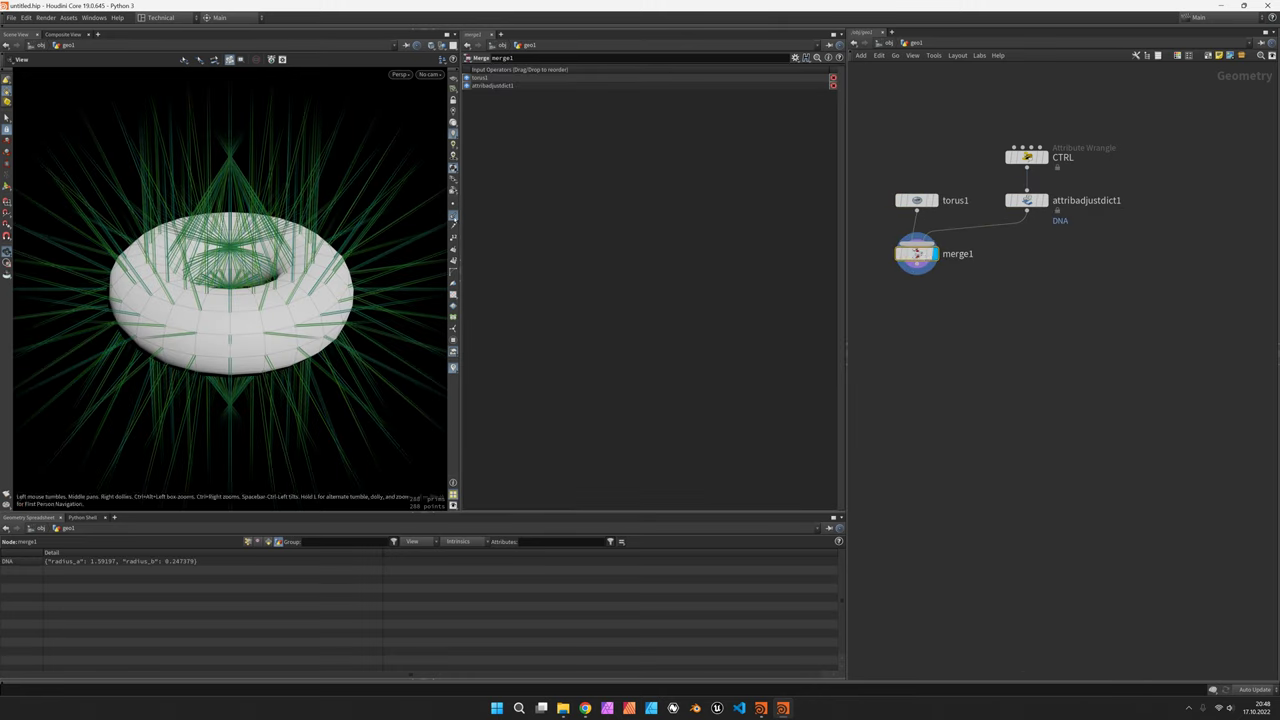
pyautogui.moveTo(250, 250); pyautogui.dragTo(235, 300)
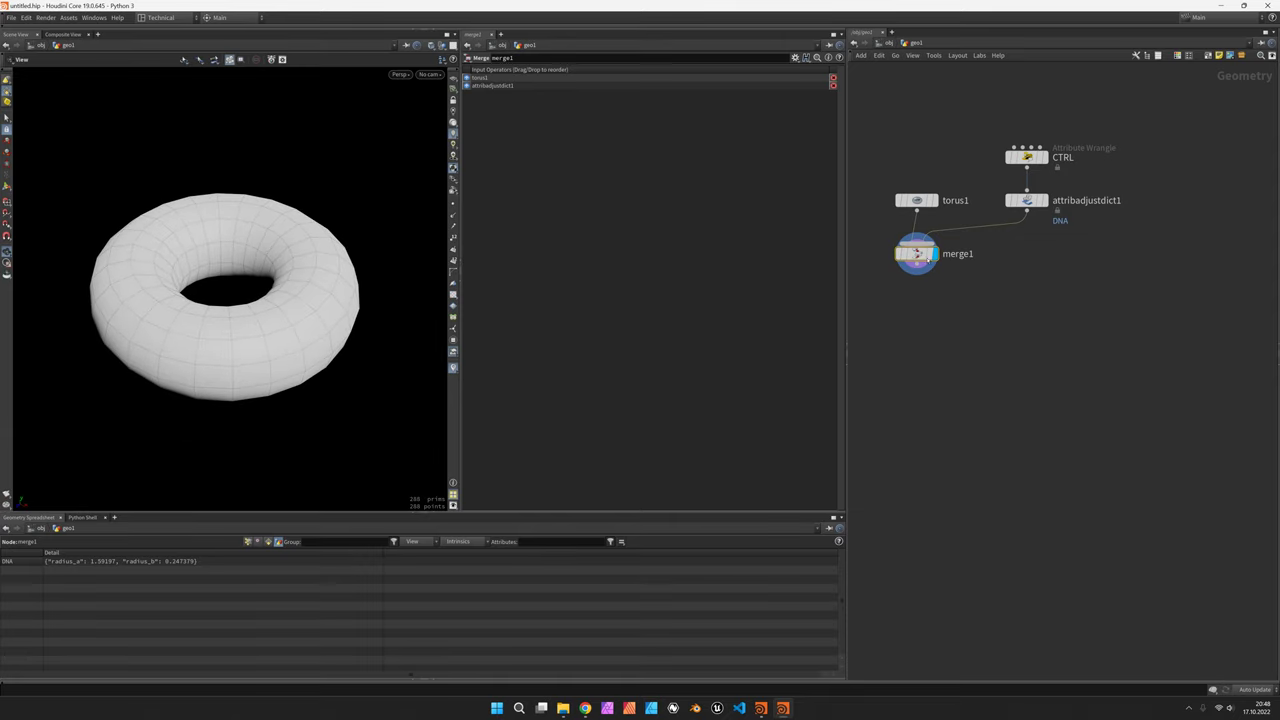
pyautogui.moveTo(928, 258); pyautogui.dragTo(928, 264)
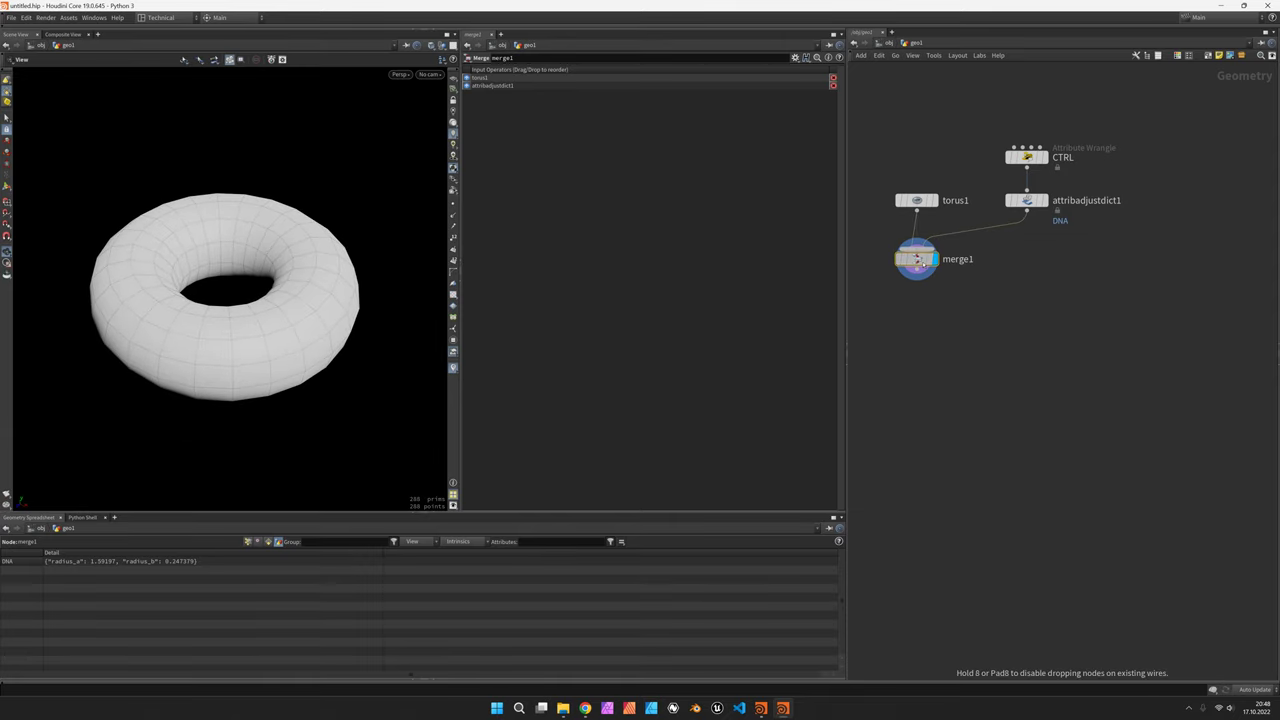
pyautogui.click(918, 200)
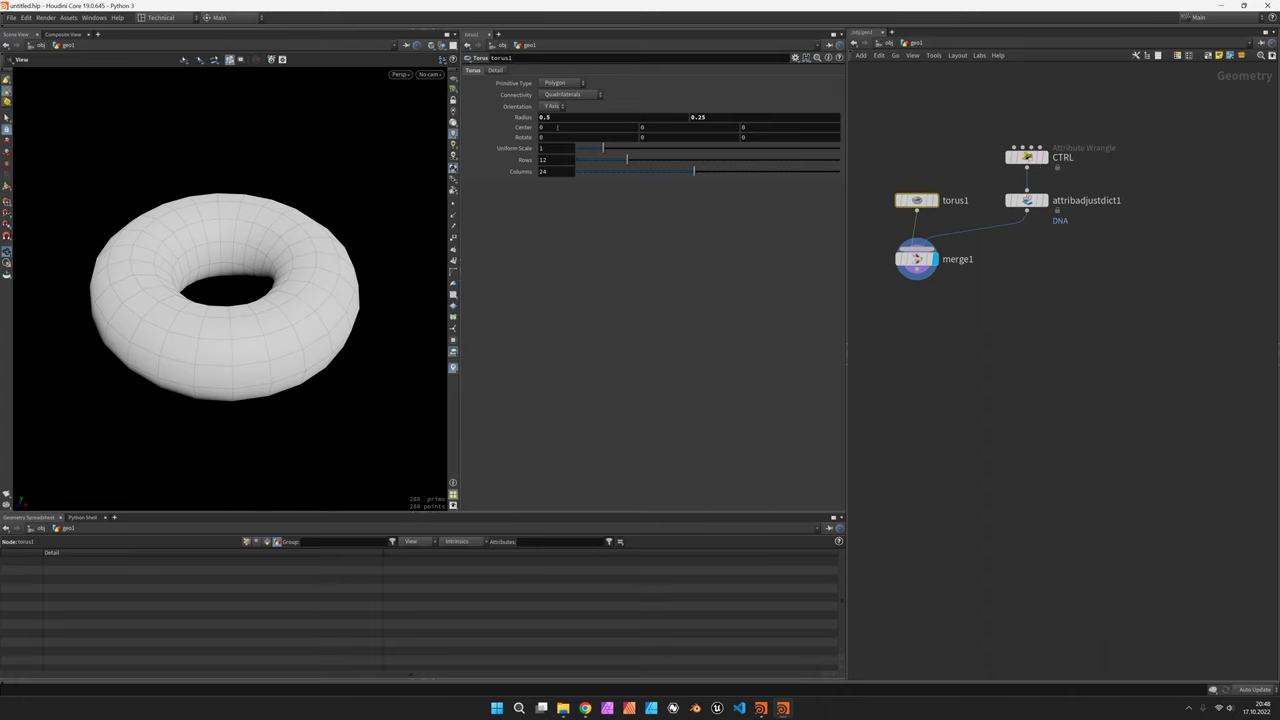
# Step: Set torus1's two Radius fields to detail('../CTRL/', 'radius_a', 0) and the matching radius_b expression
pyautogui.click(568, 117)
pyautogui.write("detail('./")
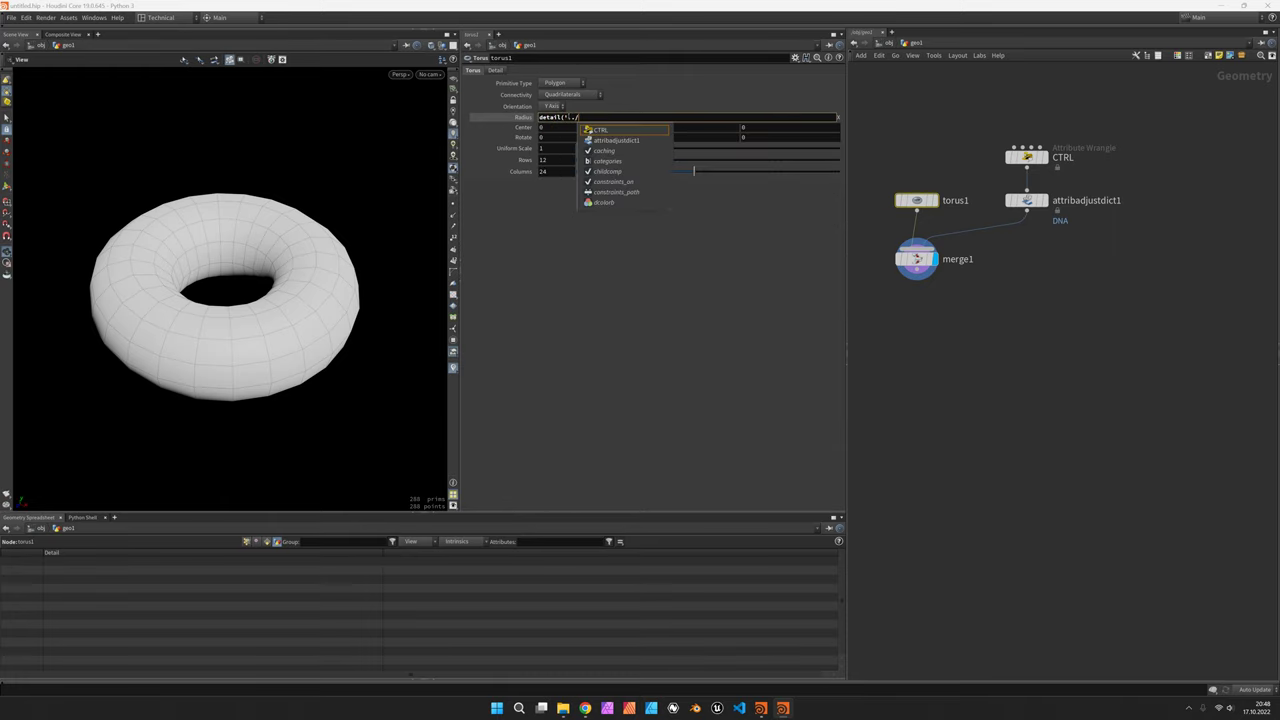
pyautogui.press('Tab')
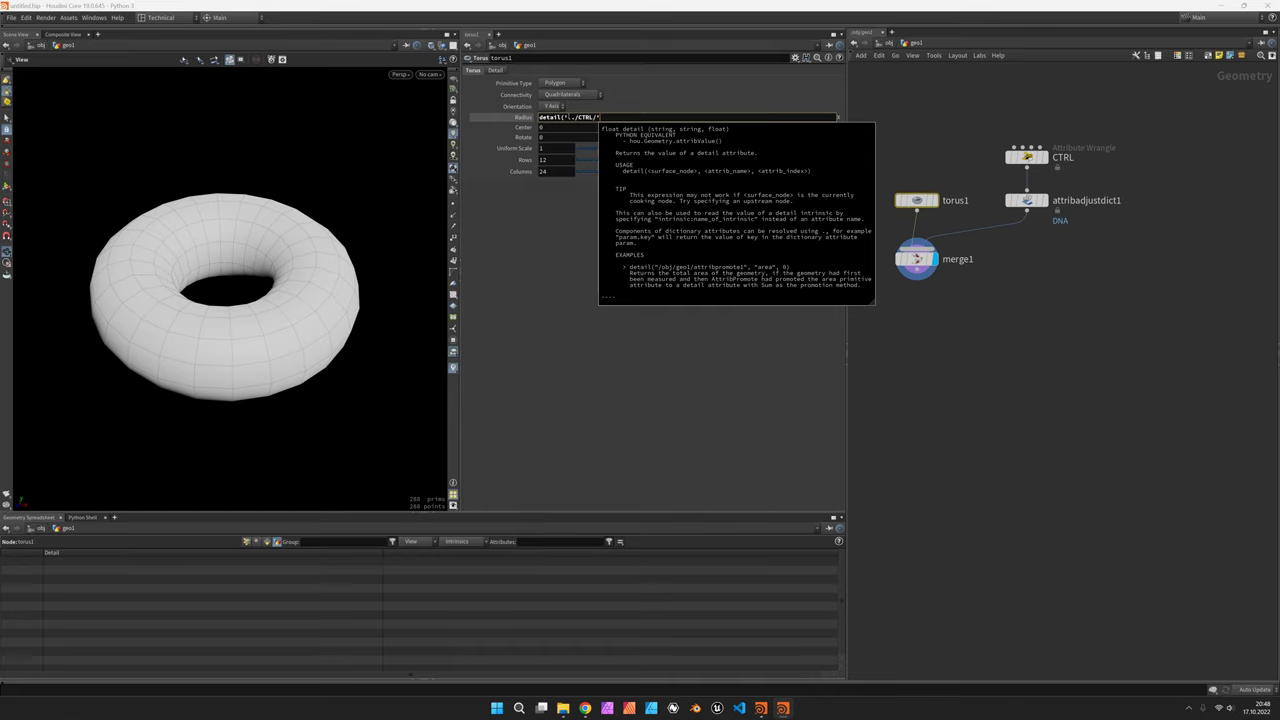
pyautogui.write("', 'radiu")
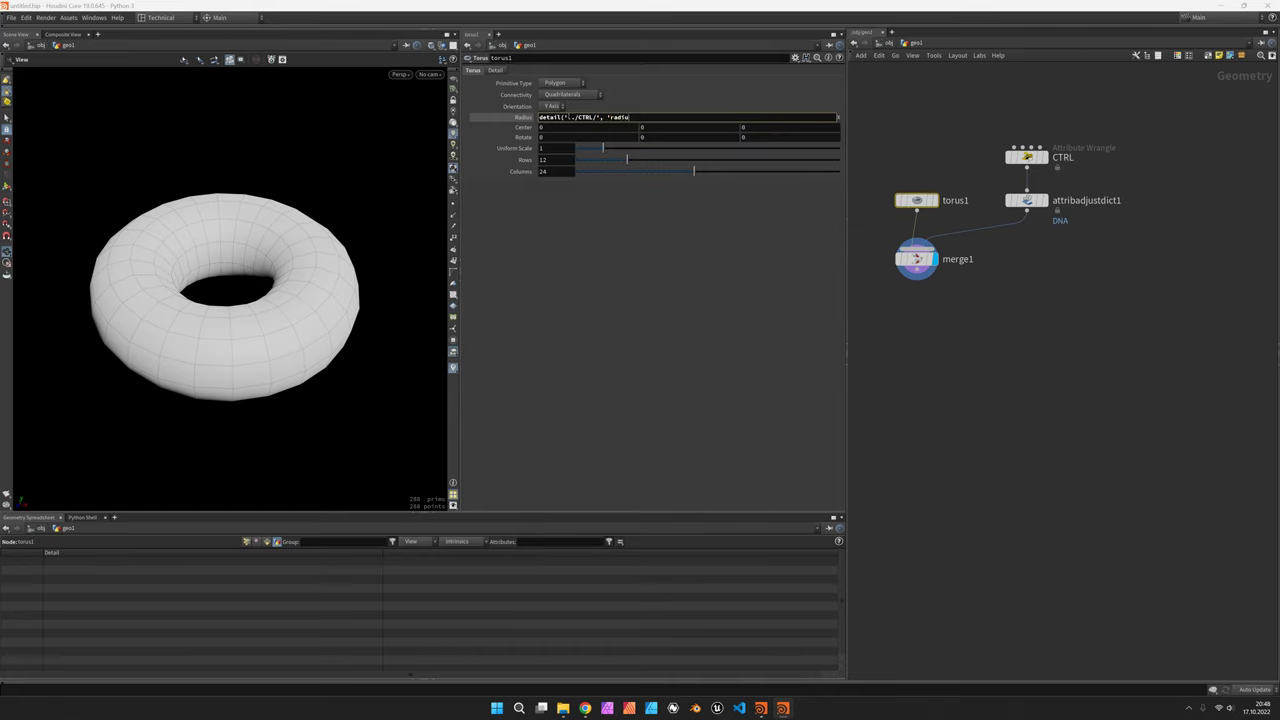
pyautogui.write("s_a', ")
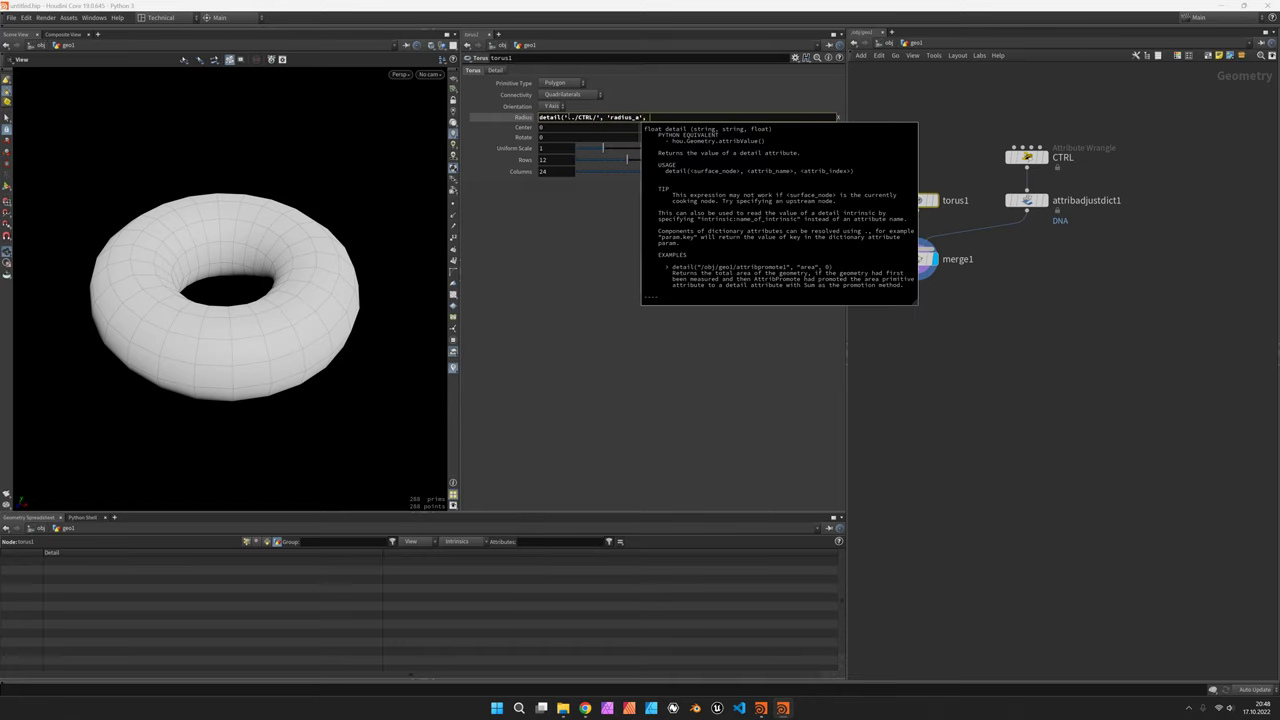
pyautogui.write('0')
pyautogui.press('Return')
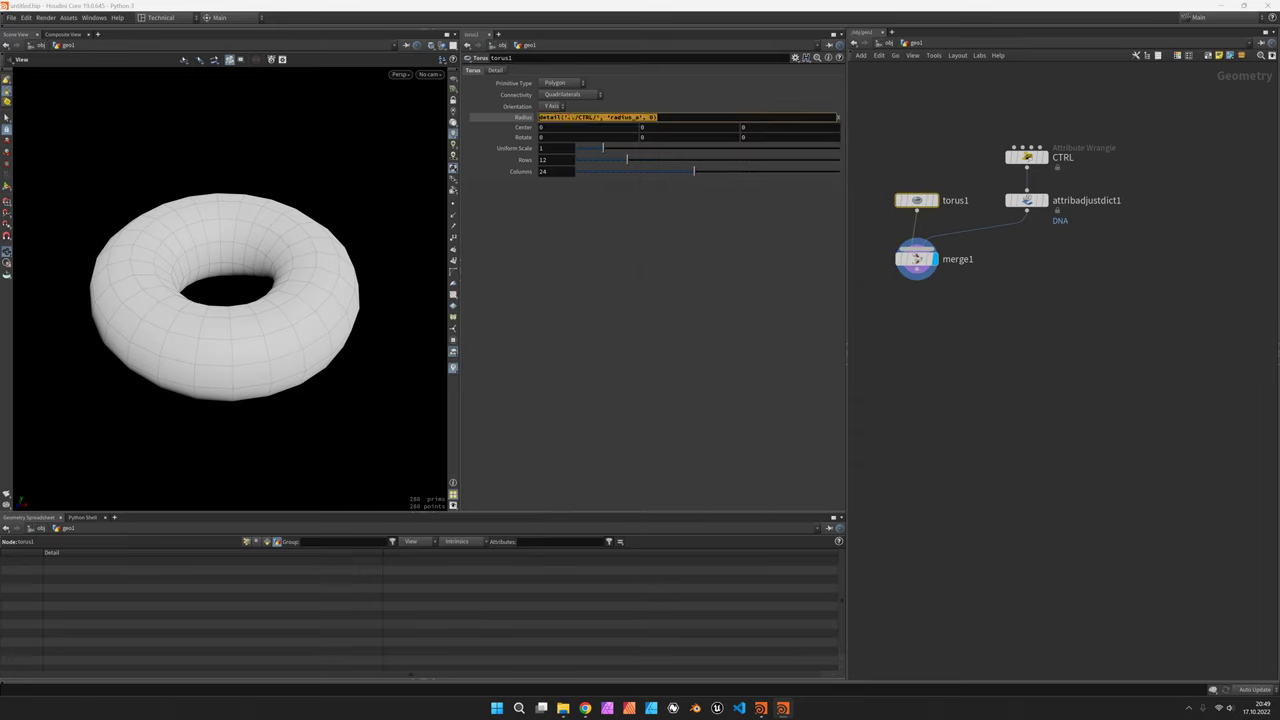
pyautogui.write("detail('../CTRL/', 'radius_a', 0)")
pyautogui.press('BackSpace')
pyautogui.write('b')
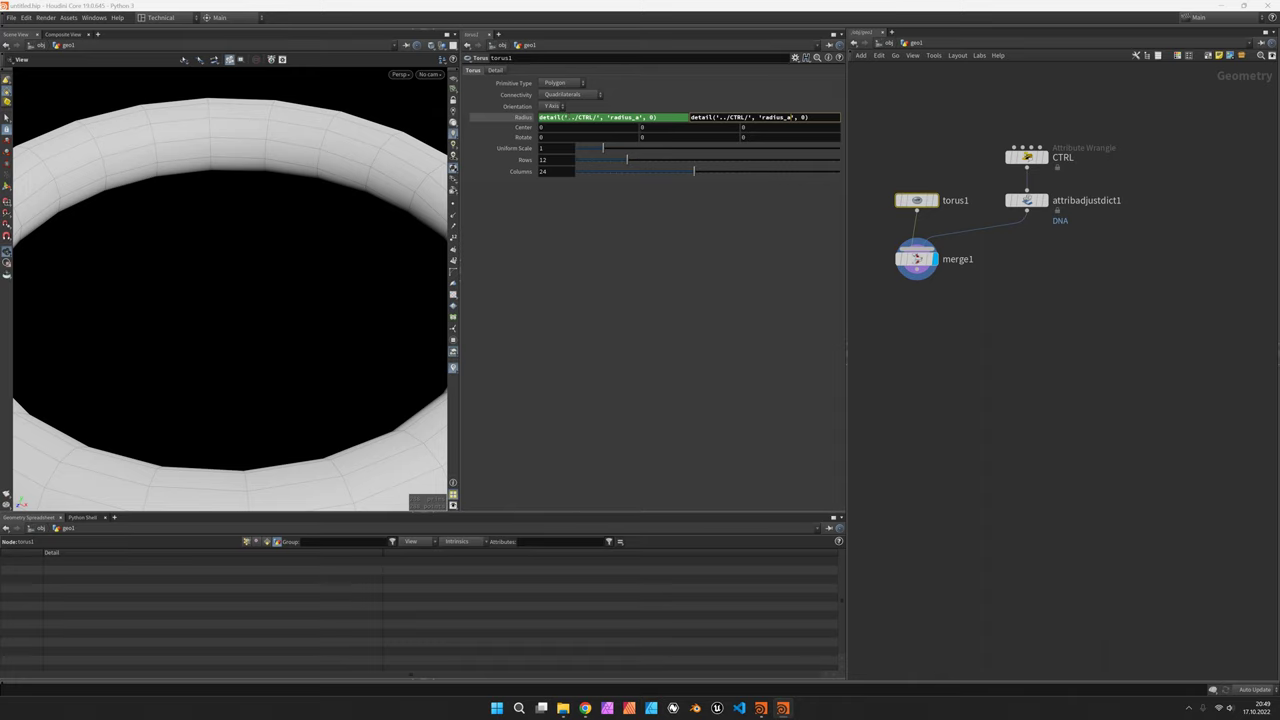
pyautogui.press('Return')
pyautogui.press('h')
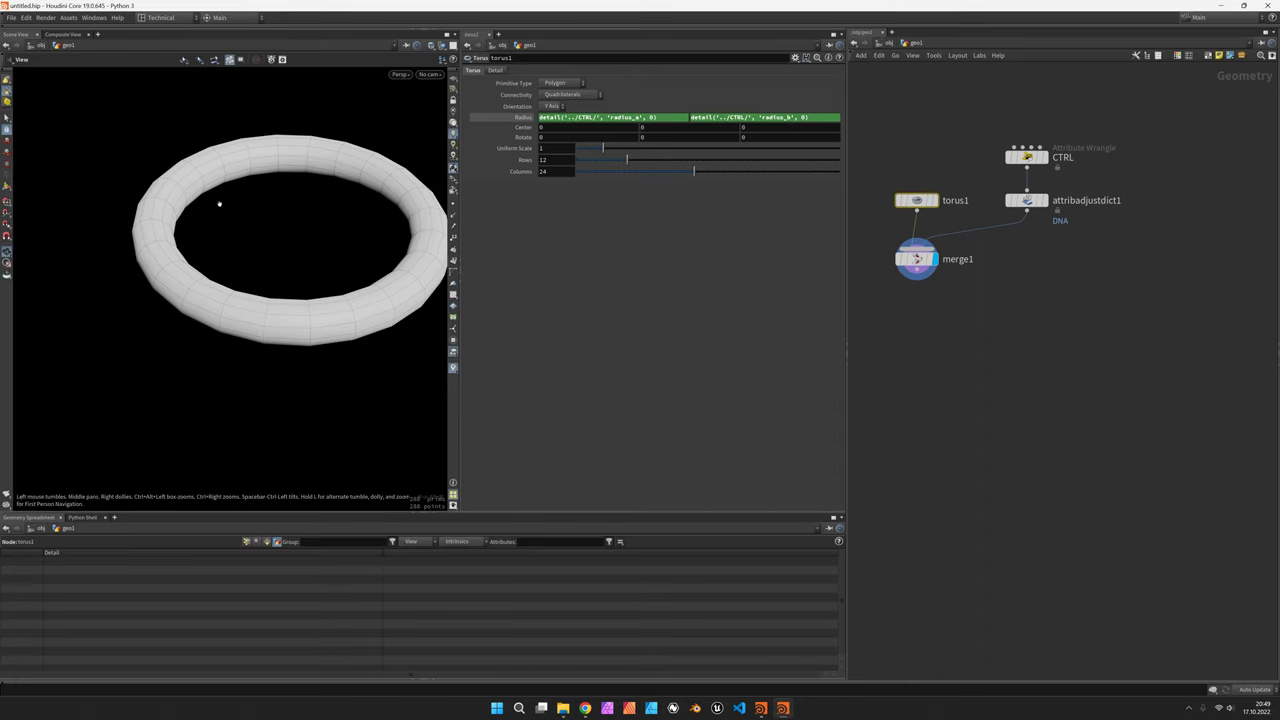
# Step: Raise CTRL's radius_b range maximum to 0.8 and try several Seed values
pyautogui.click(1027, 157)
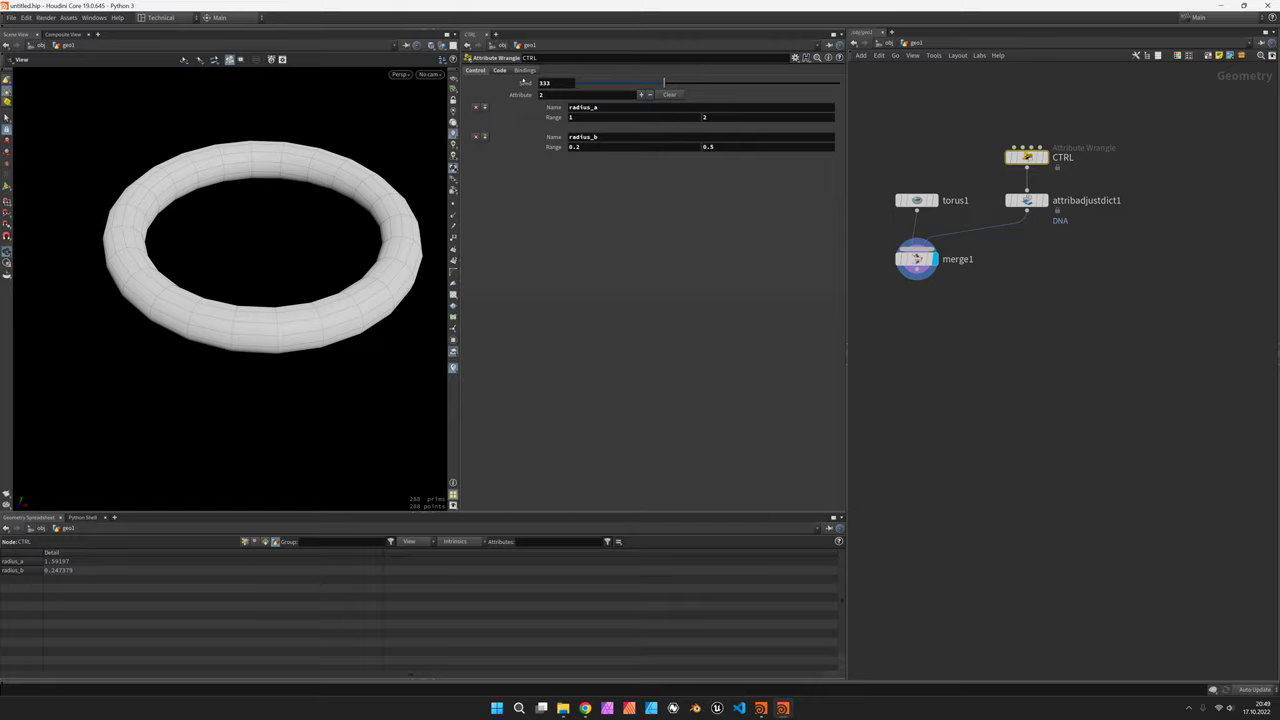
pyautogui.moveTo(663, 82)
pyautogui.mouseDown()
pyautogui.moveTo(615, 82)
pyautogui.moveTo(693, 93)
pyautogui.moveTo(658, 86)
pyautogui.mouseUp()
pyautogui.click(708, 147)
pyautogui.write('8')
pyautogui.press('Return')
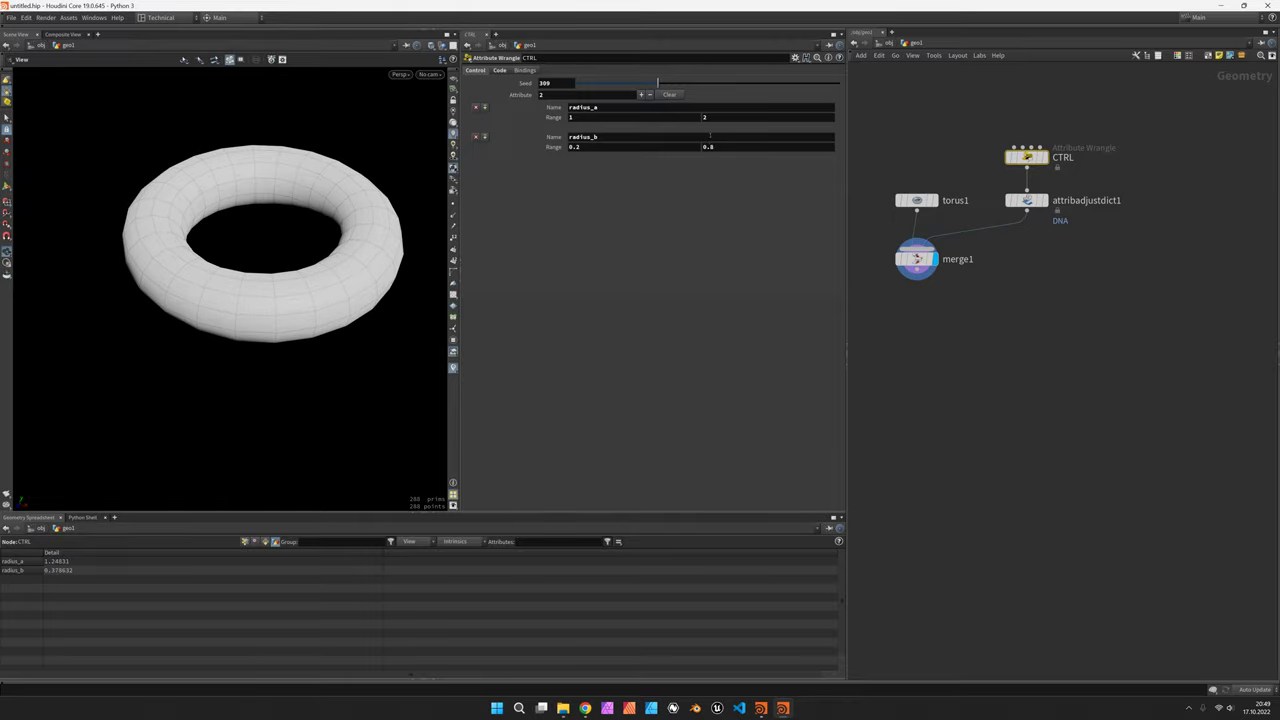
pyautogui.click(703, 85)
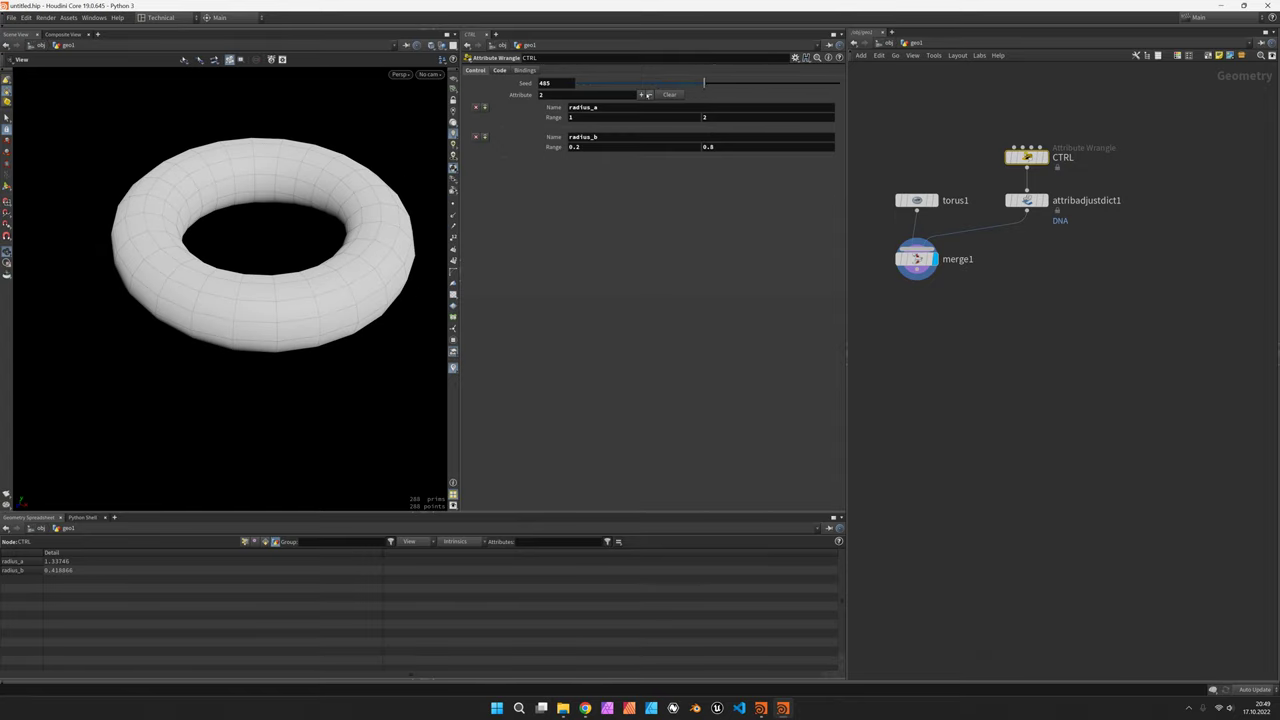
pyautogui.click(645, 84)
pyautogui.moveTo(645, 84); pyautogui.dragTo(648, 84)
pyautogui.click(916, 200)
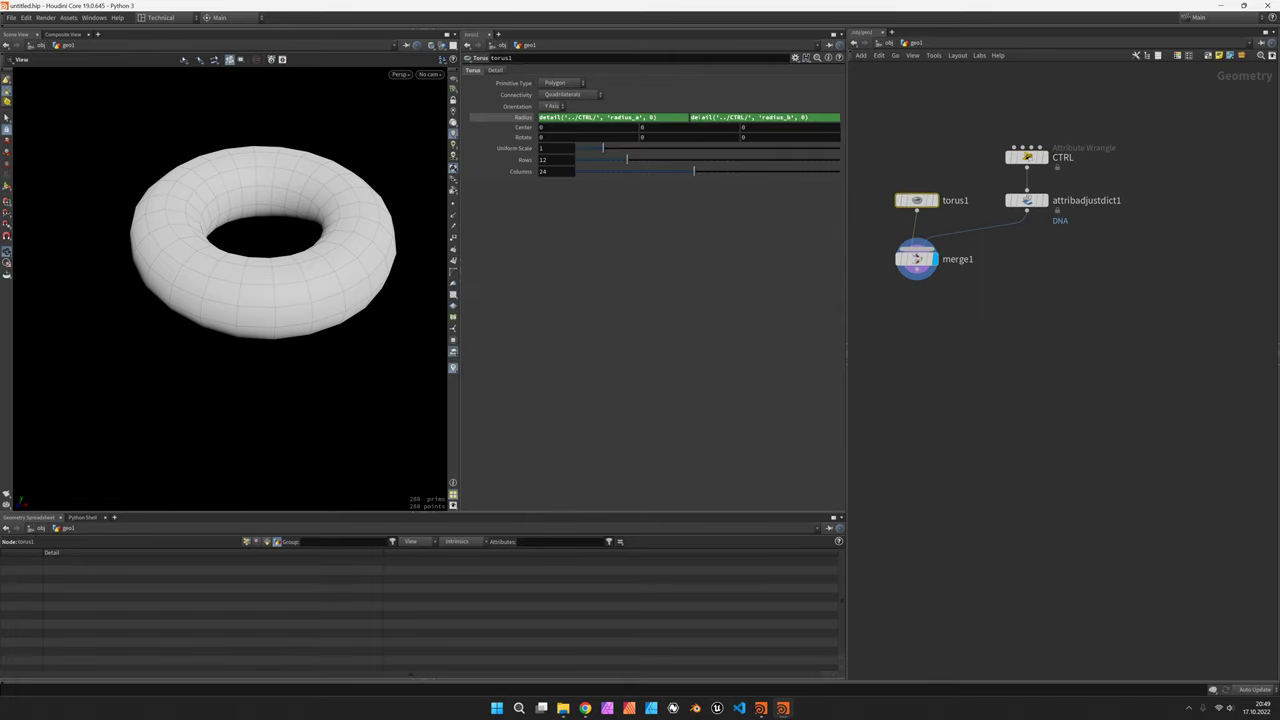
# Step: Paste a relative reference to the Radius channel into torus1's Rows, scaled by 100
pyautogui.rightClick(548, 118)
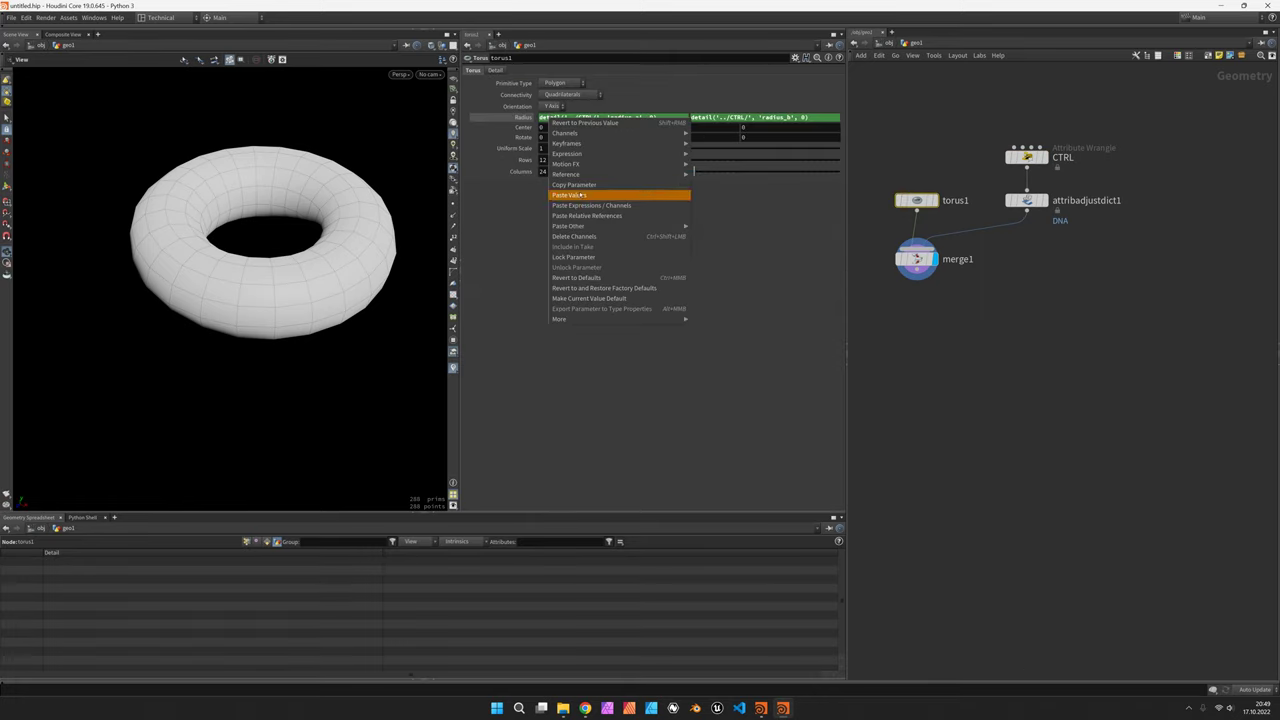
pyautogui.click(572, 185)
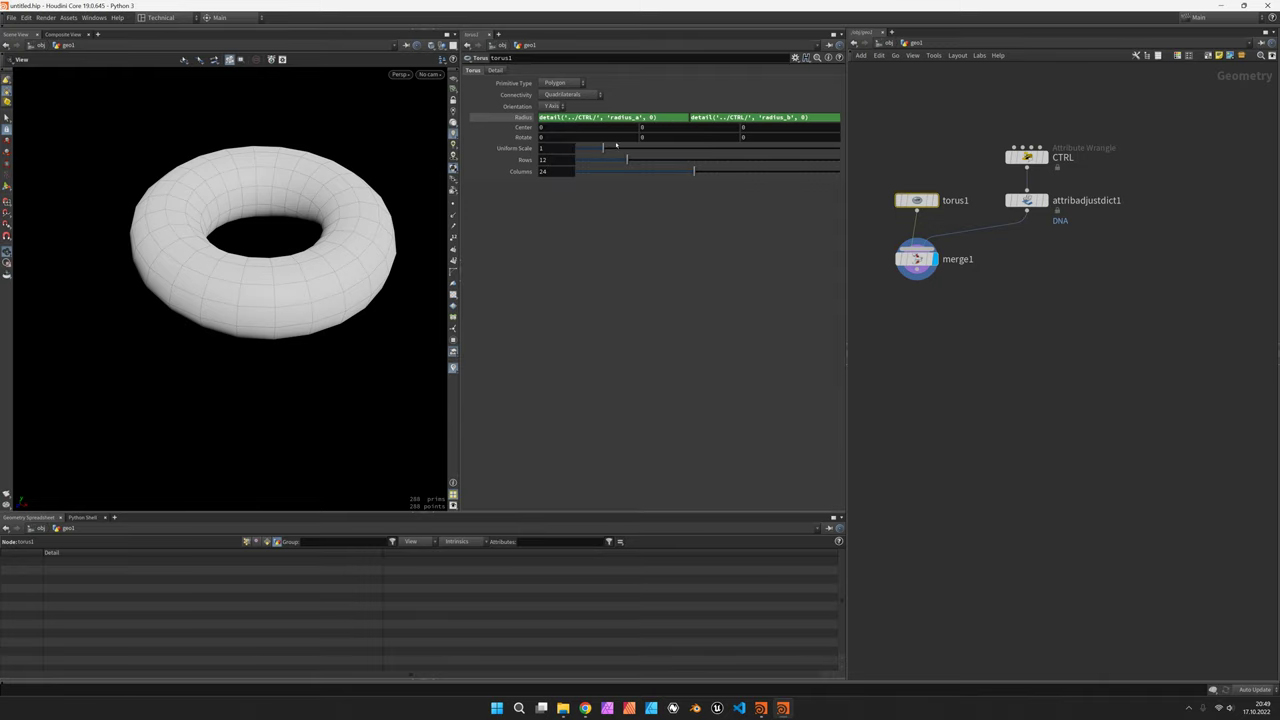
pyautogui.moveTo(630, 161); pyautogui.dragTo(638, 160)
pyautogui.rightClick(563, 161)
pyautogui.click(599, 259)
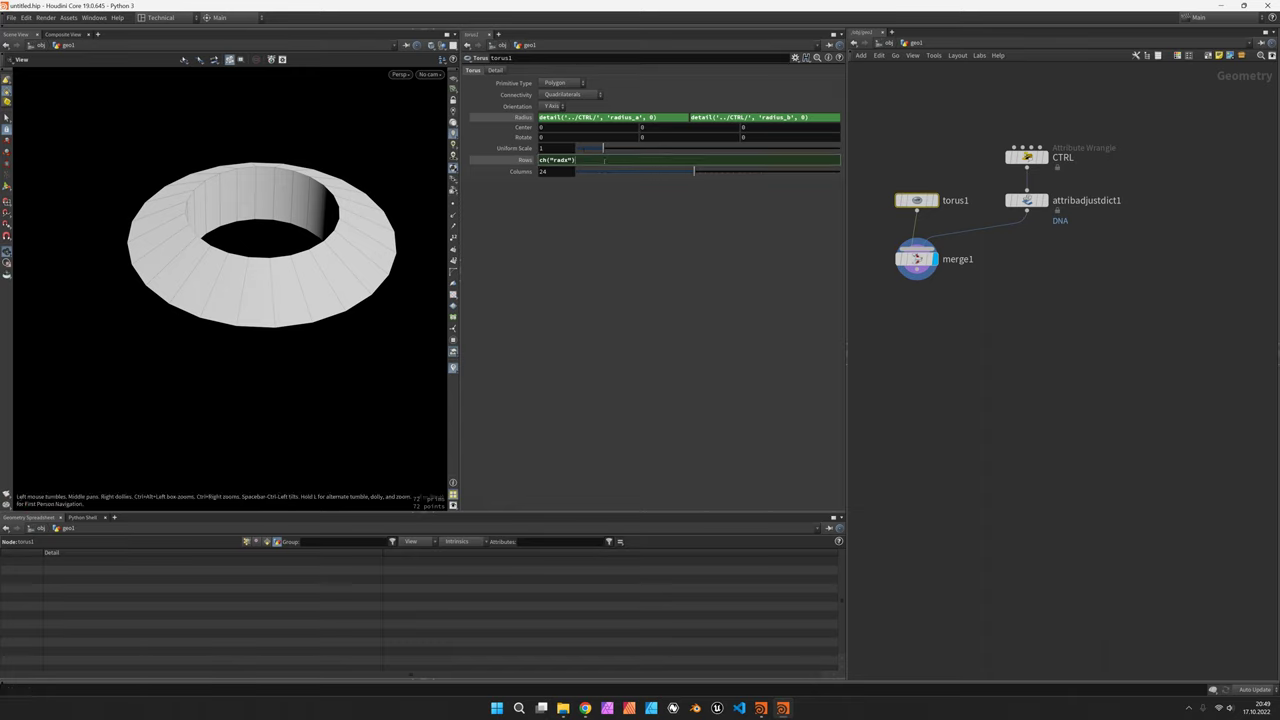
pyautogui.press('Return')
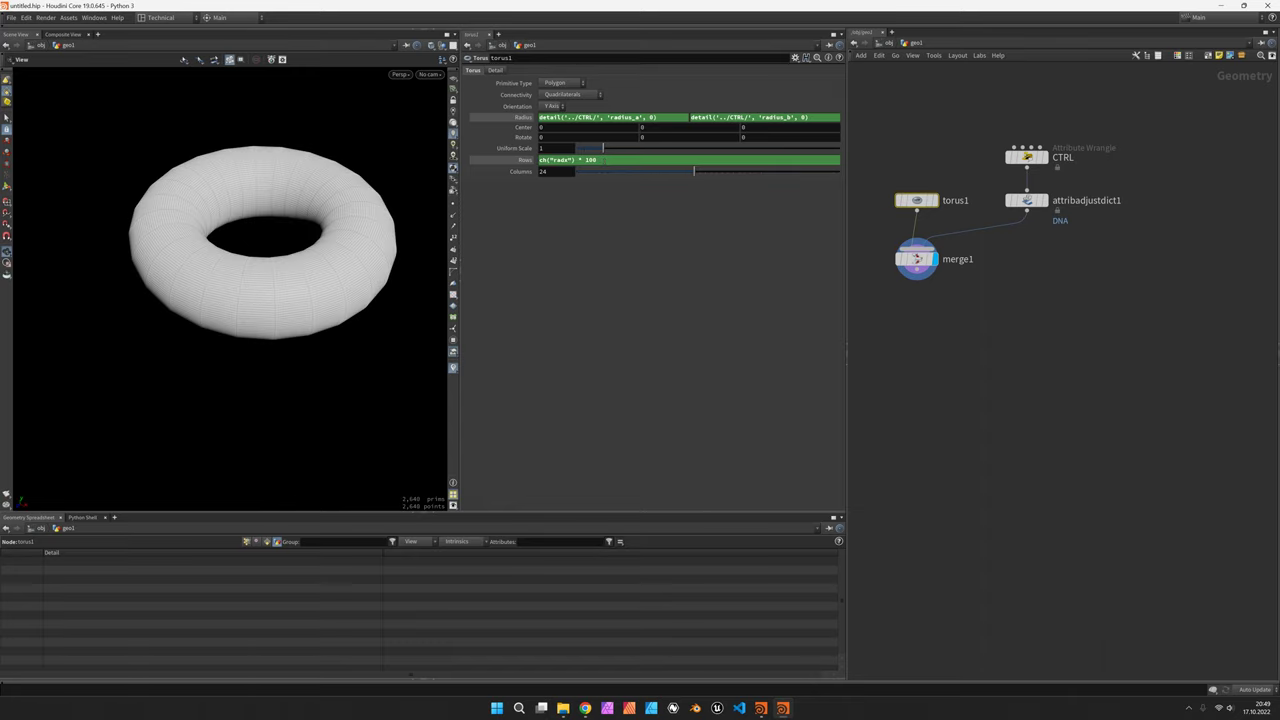
pyautogui.click(605, 160)
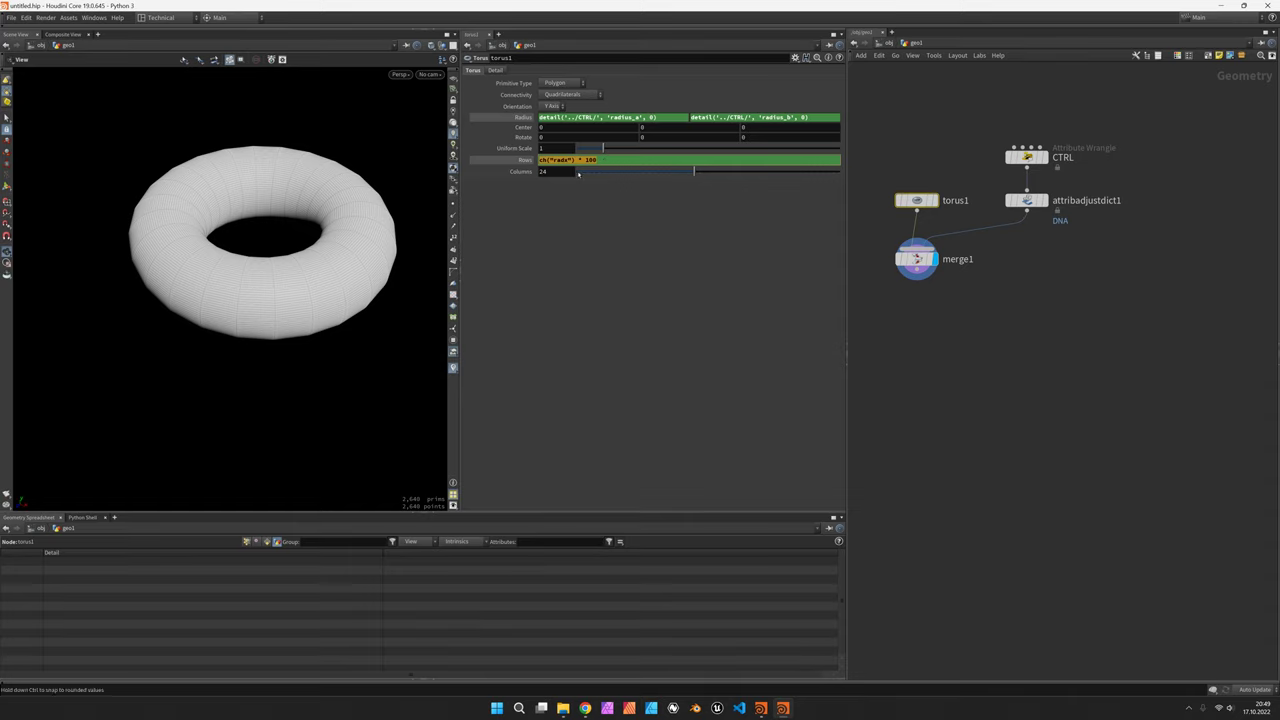
# Step: Drive Columns with a radius channel times 100, giving ch('rady')*100 and ch('radx')*100
pyautogui.click(574, 172)
pyautogui.write('ch("rady") * 100')
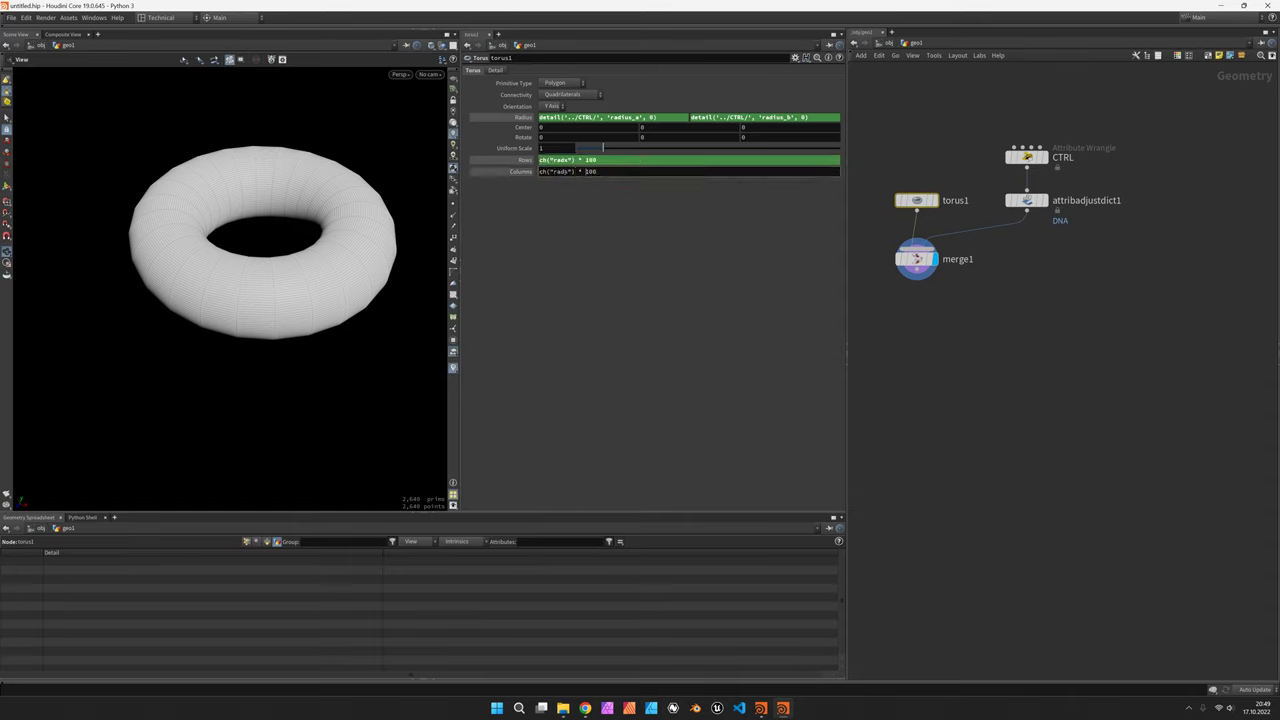
pyautogui.press('BackSpace')
pyautogui.write('y')
pyautogui.press('Return')
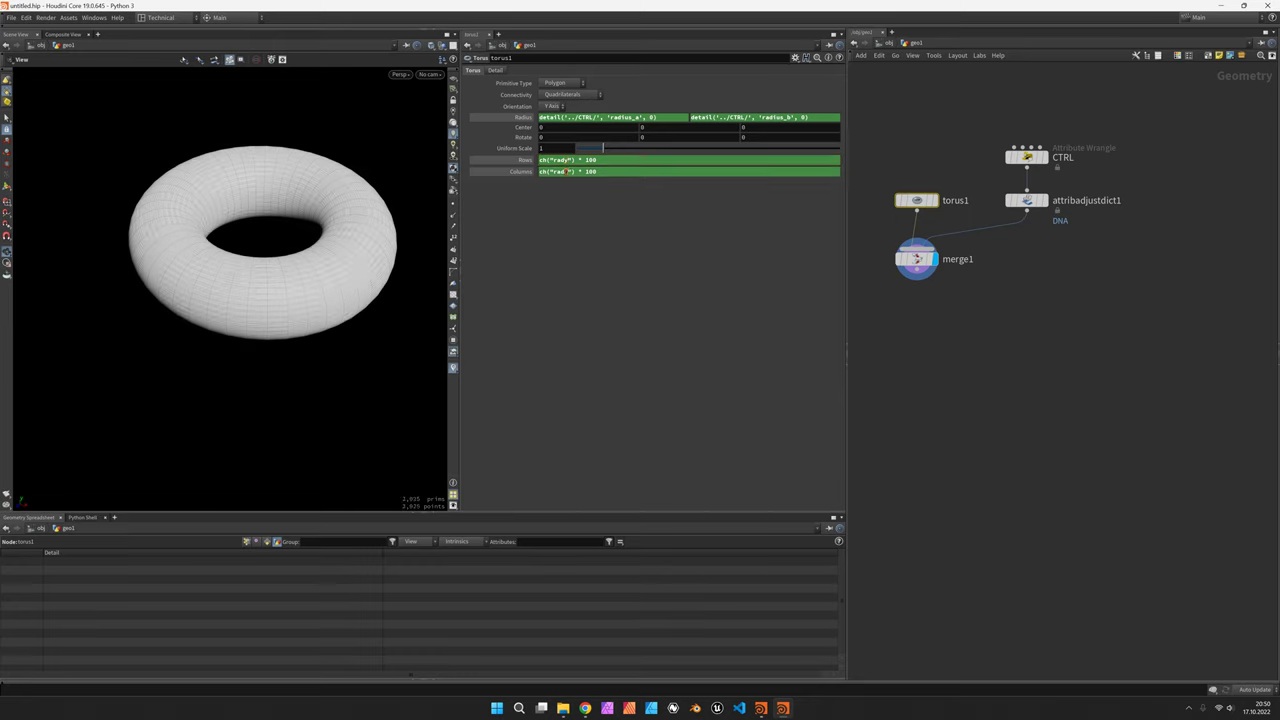
pyautogui.hotkey('ctrl', 'z')
pyautogui.hotkey('ctrl', 'z')
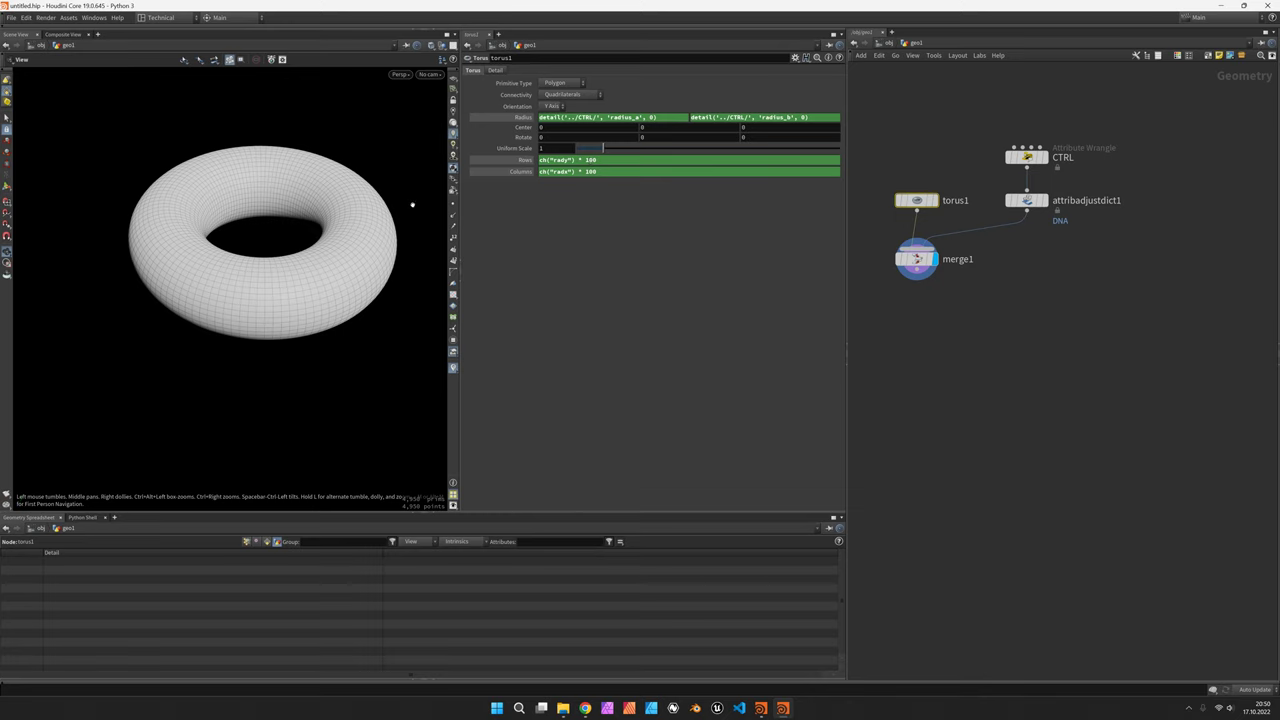
pyautogui.moveTo(329, 200); pyautogui.dragTo(330, 262)
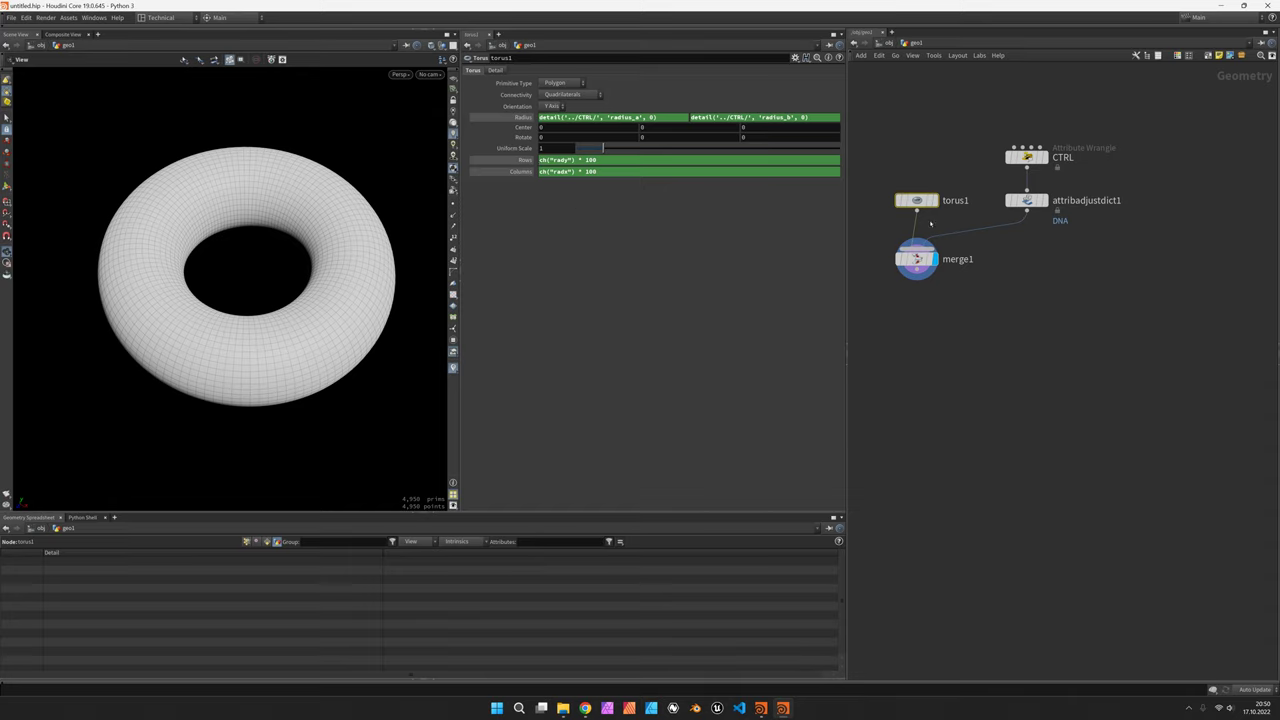
pyautogui.click(1027, 157)
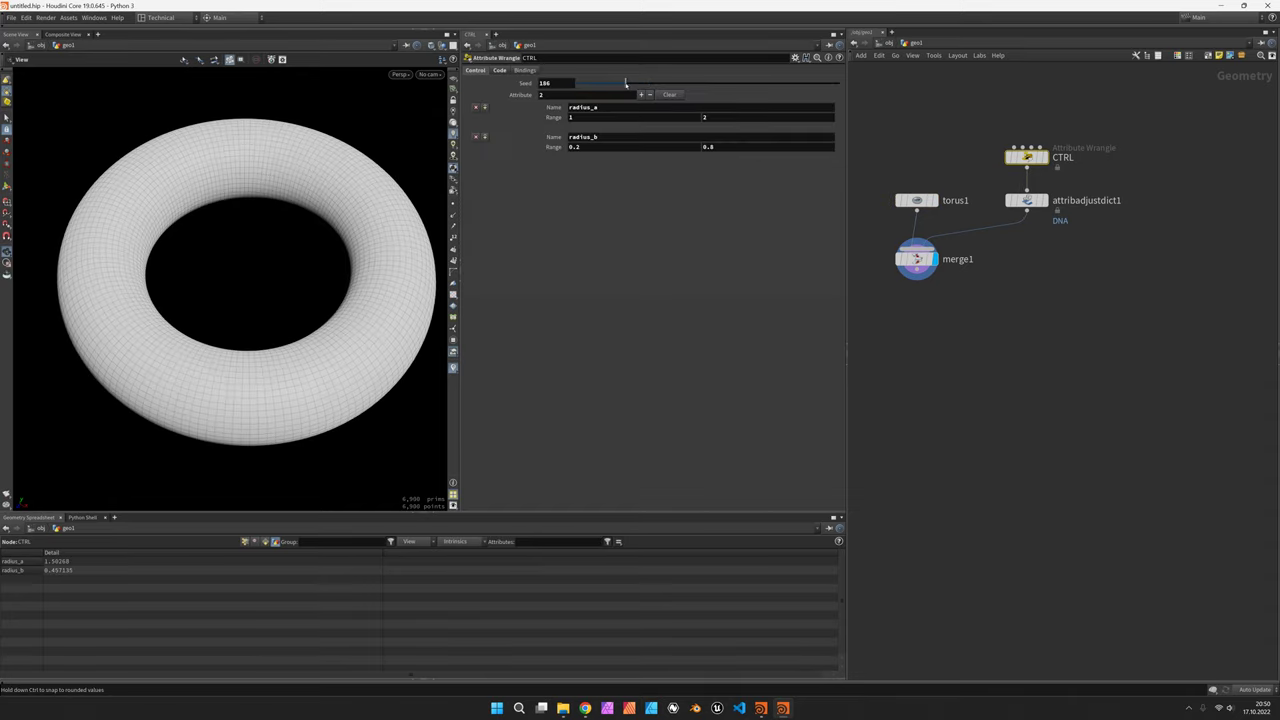